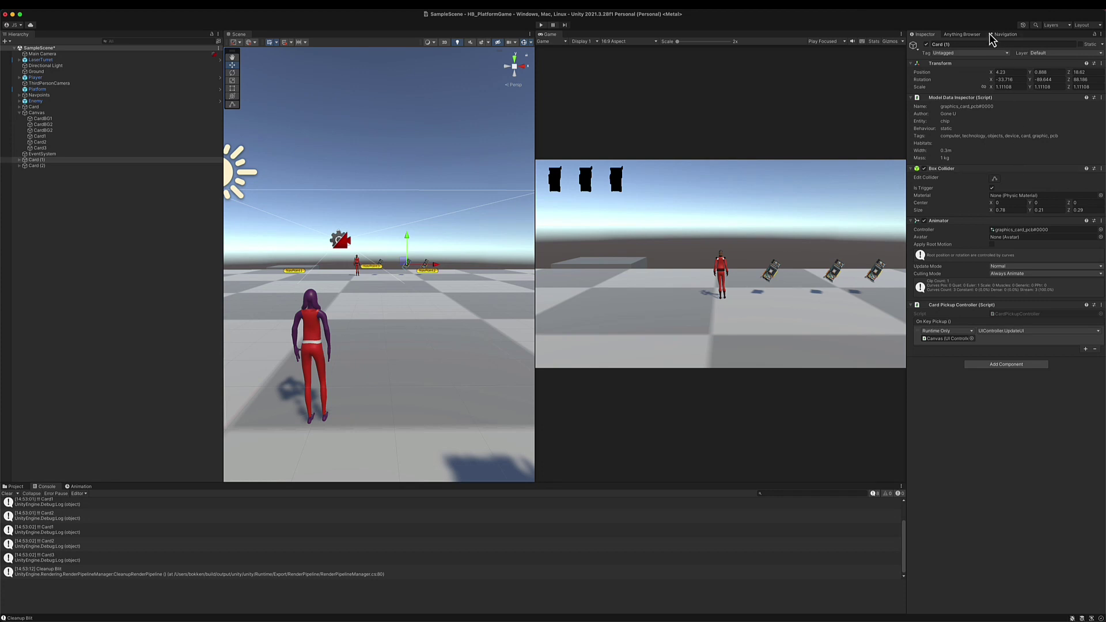
Search the Anything World model library for "doorway" and add the Doorway model to the scene.
left_click(962, 34)
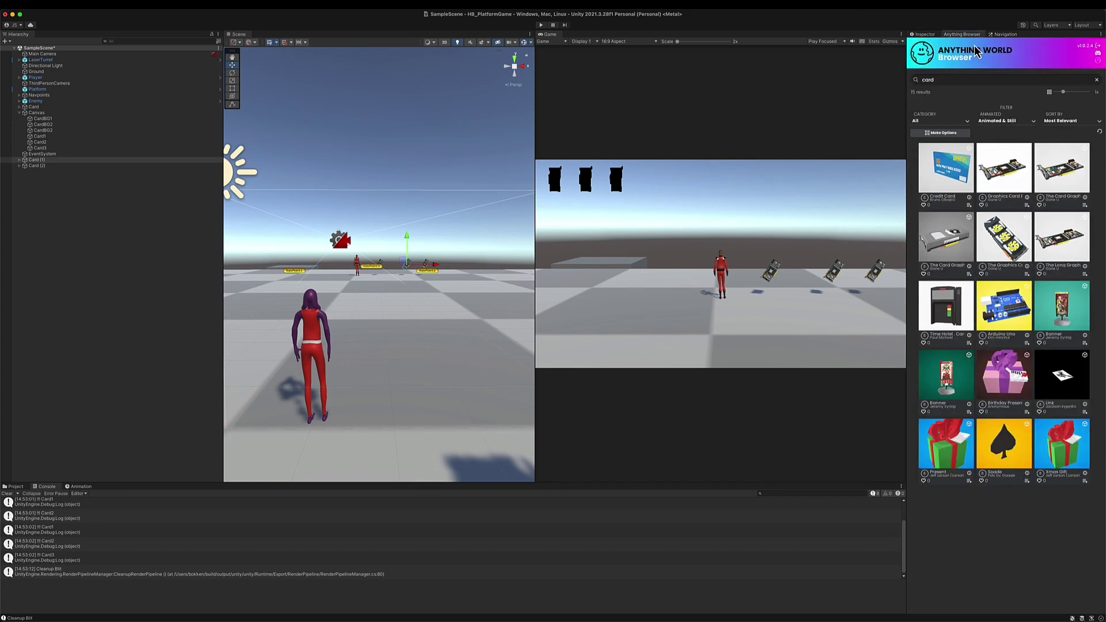
left_click(960, 81)
key("Return")
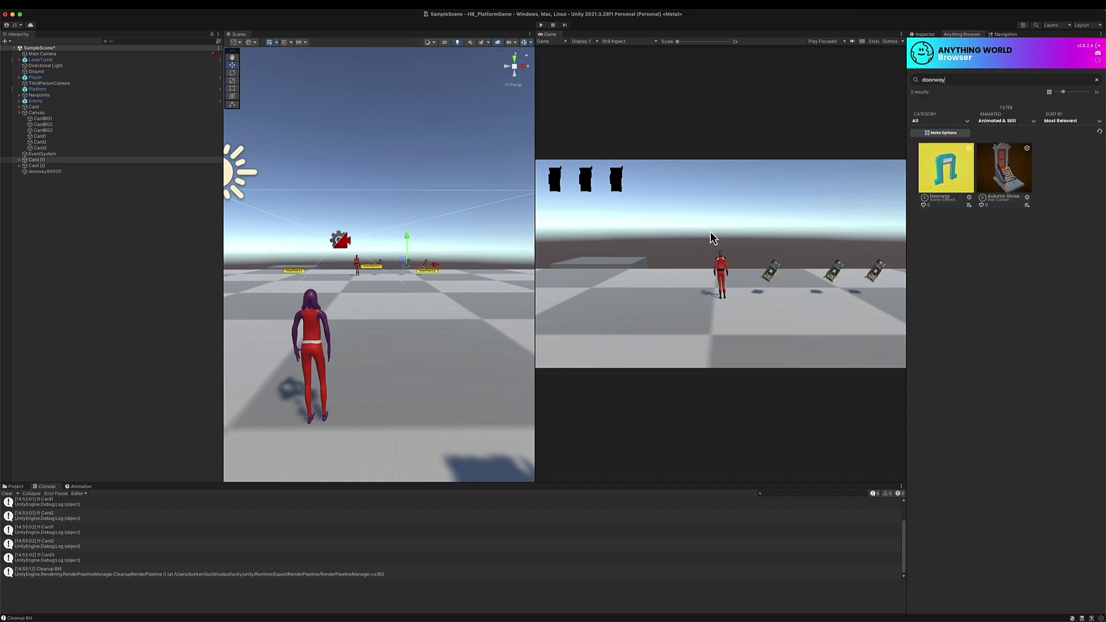
Focus on the new doorway object and move it onto open ground, clear of the character standing inside it.
scroll(346, 369, "down", 5)
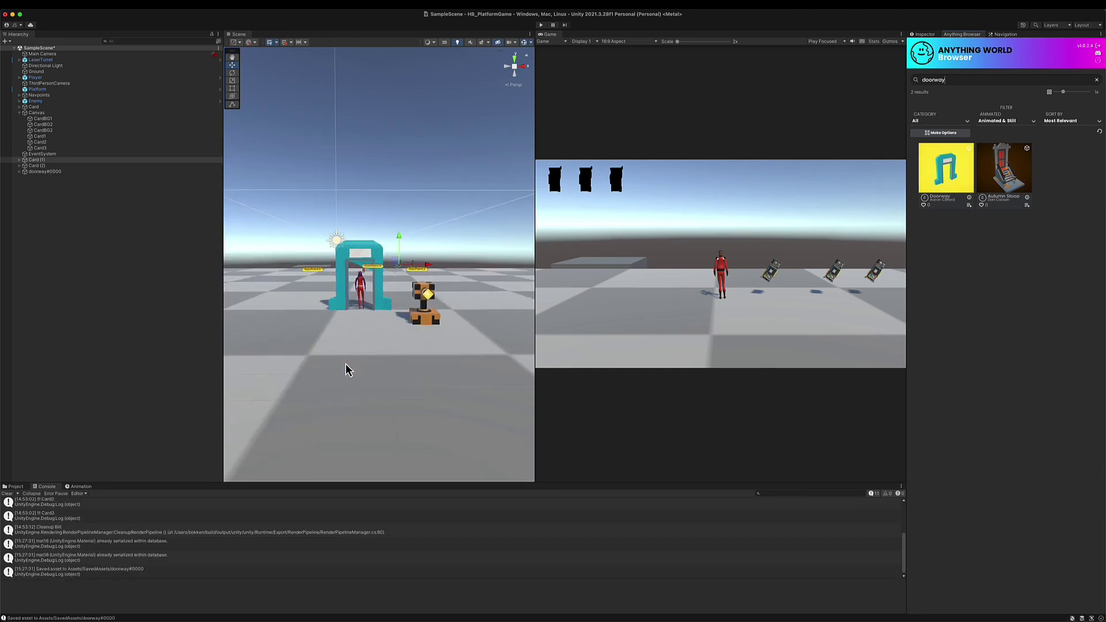
left_click_drag(324, 306, 400, 306, "alt")
left_click(48, 172)
key("f")
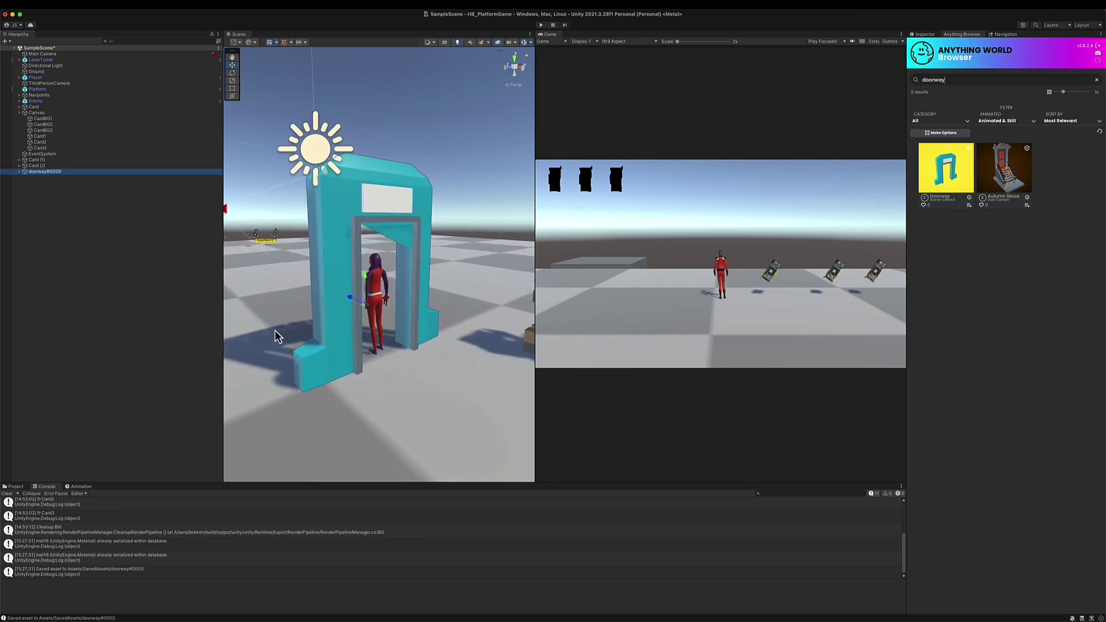
left_click_drag(276, 333, 274, 272, "alt")
key("q")
right_click_drag(275, 271, 281, 246)
key("w")
key("e")
key("q")
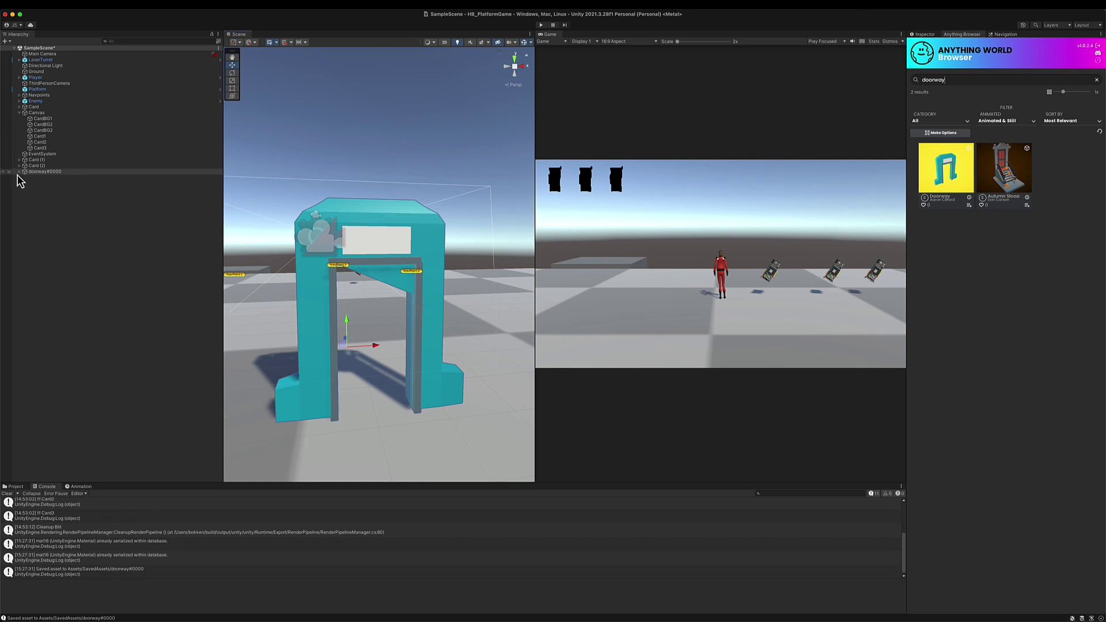
Add a 3D cube as a child of the doorway object, keeping its default name.
left_click(19, 172)
right_click(32, 173)
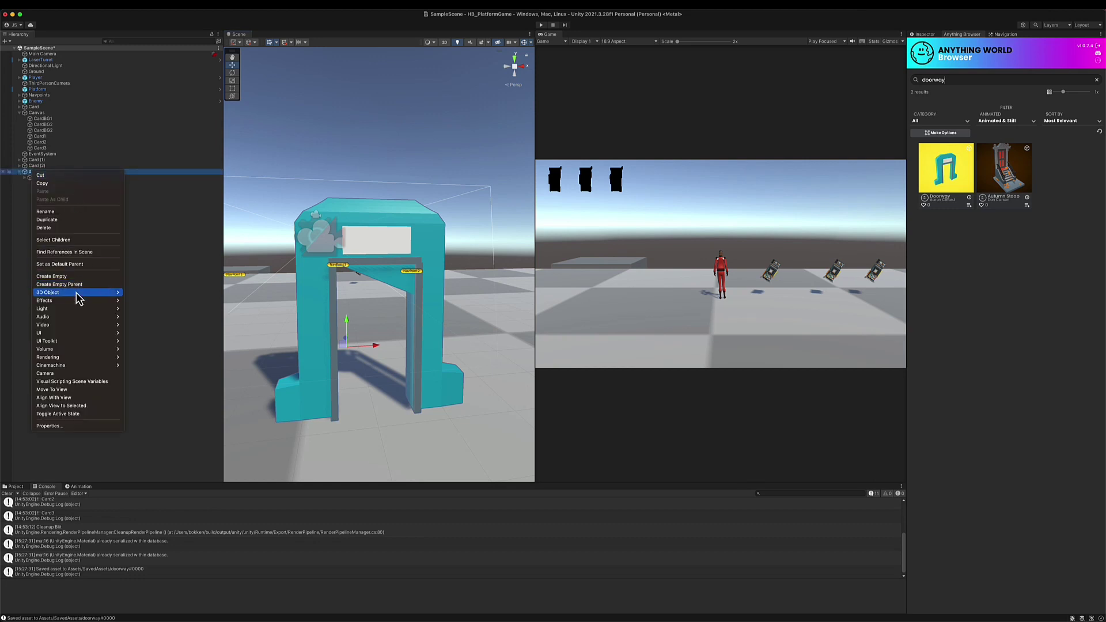
mouse_move(86, 292)
left_click(148, 294)
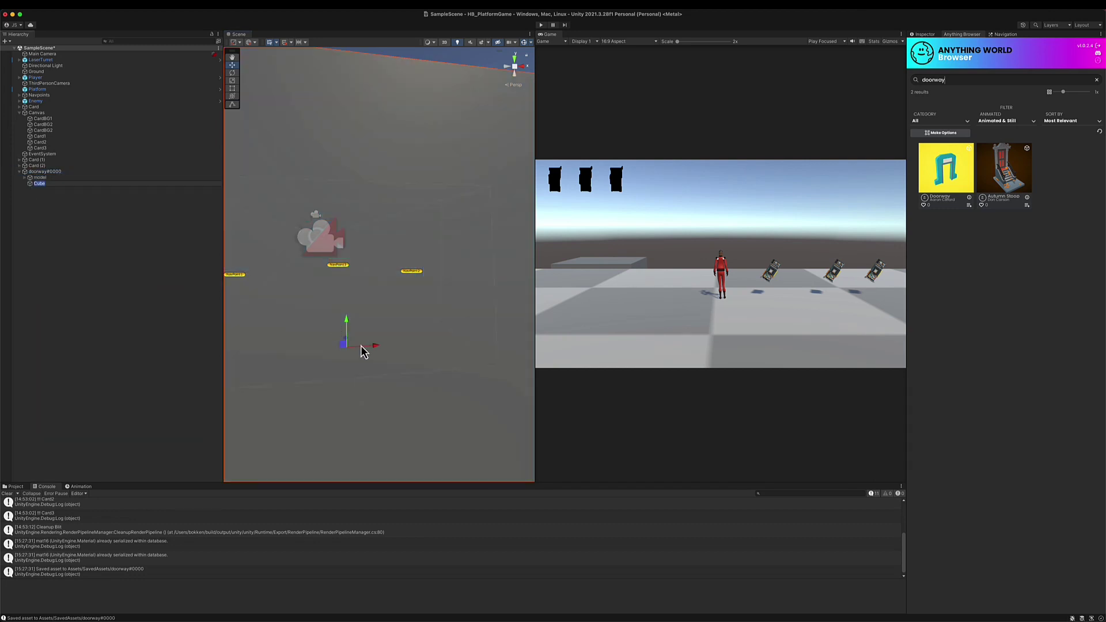
scroll(363, 351, "down", 5)
scroll(370, 336, "up", 6)
type("wer")
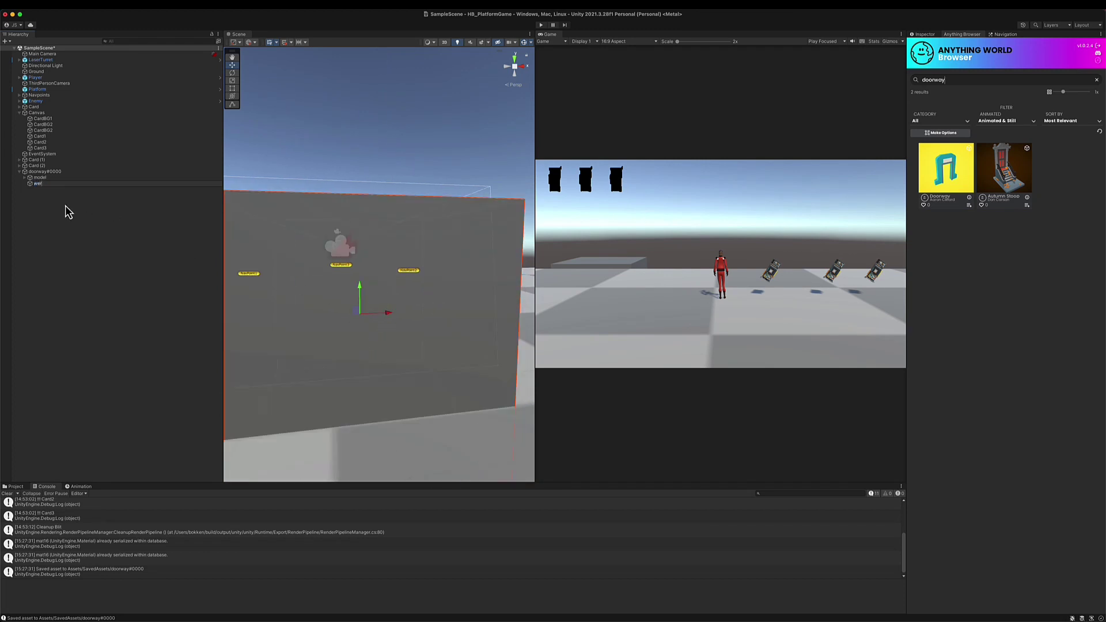
key("Escape")
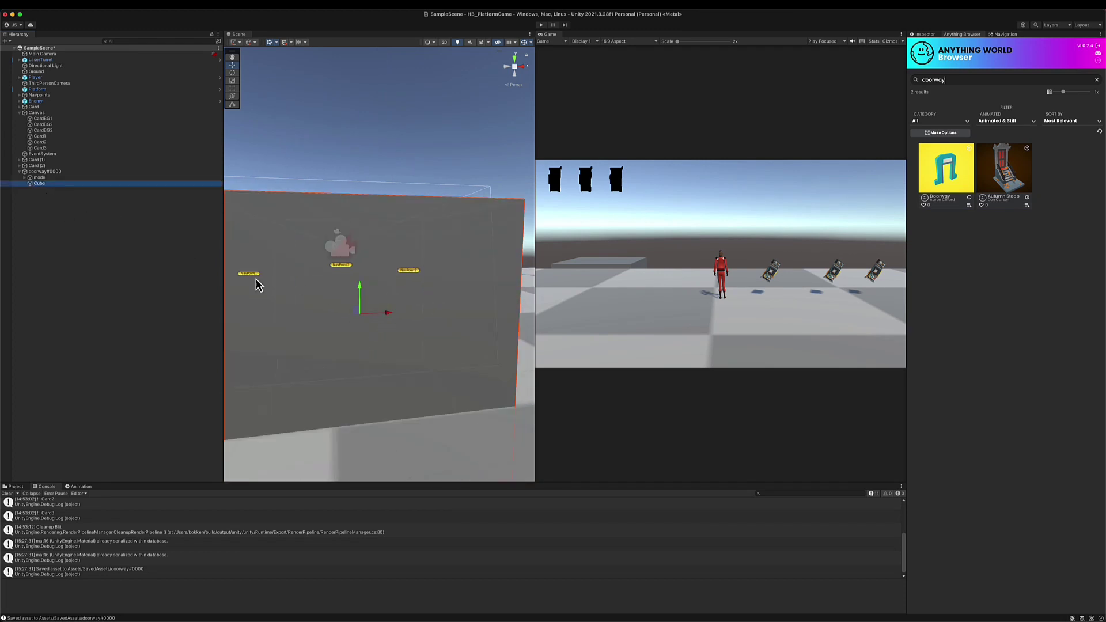
Scale the cube into a thin door panel, about 0.5 high and 0.014 thick, and position it to fill the doorway opening.
key("e")
key("r")
scroll(360, 320, "down", 5)
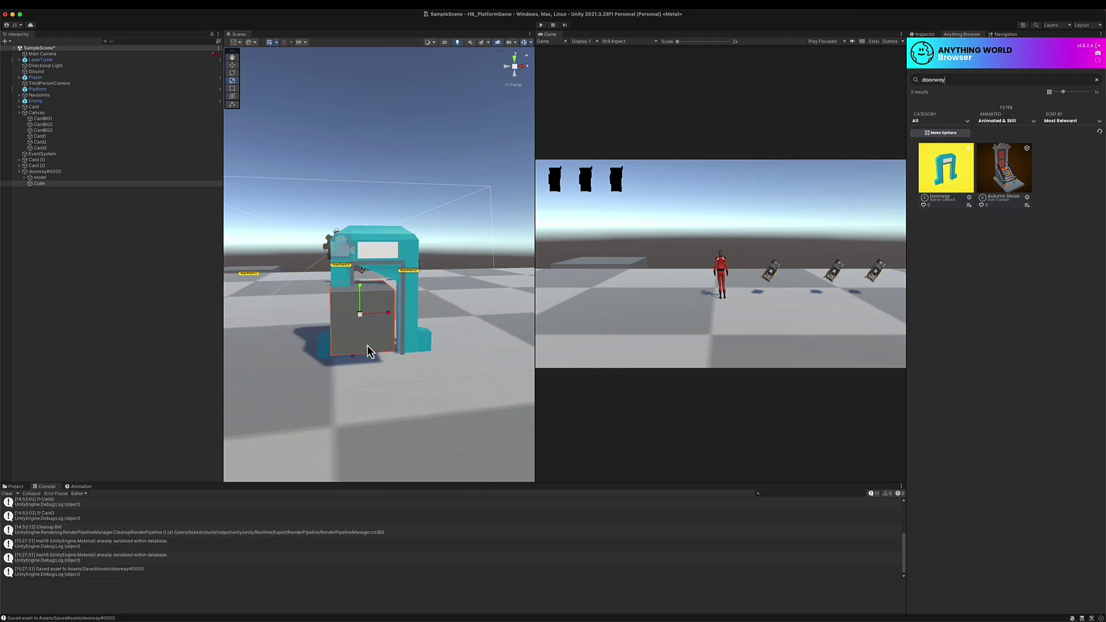
left_click_drag(354, 341, 397, 316, "alt")
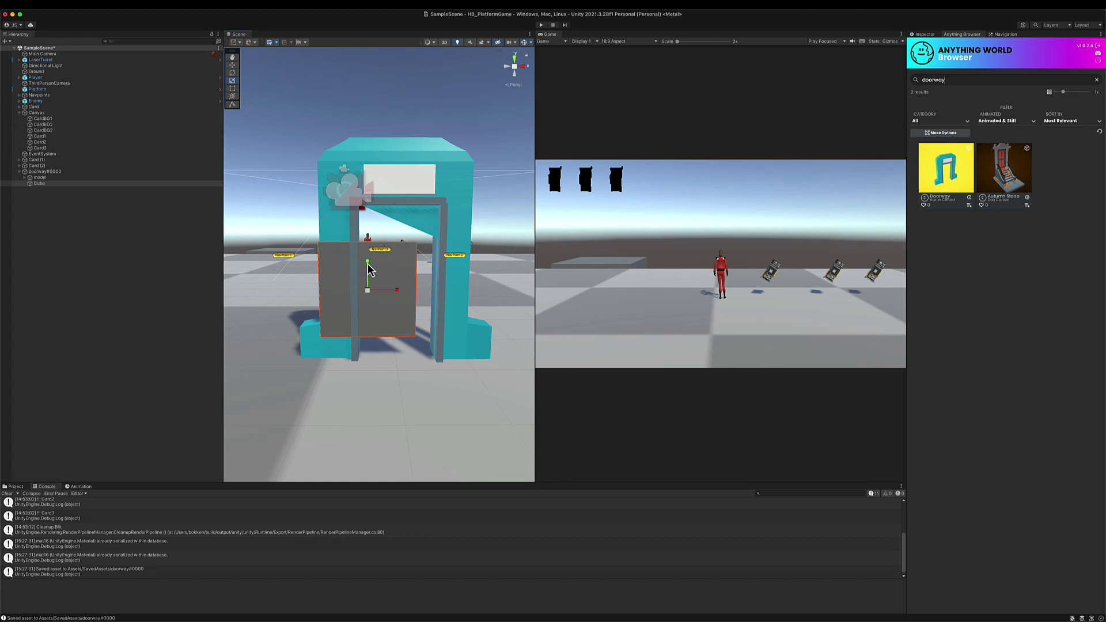
left_click_drag(368, 264, 367, 248)
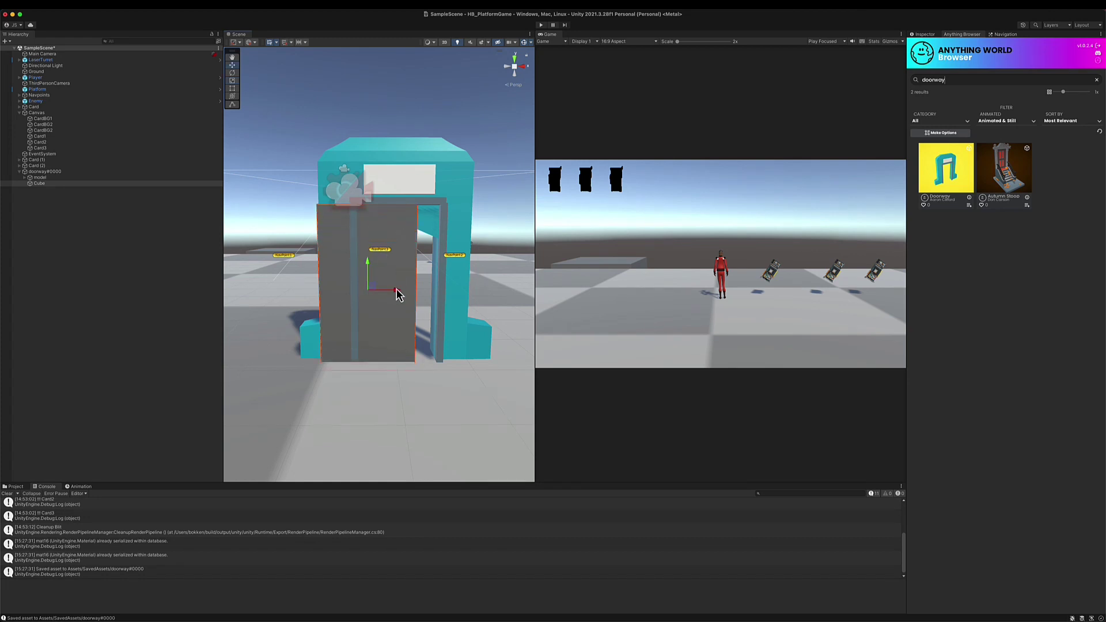
left_click_drag(397, 290, 428, 300)
left_click_drag(427, 301, 446, 343, "alt")
scroll(464, 319, "up", 5)
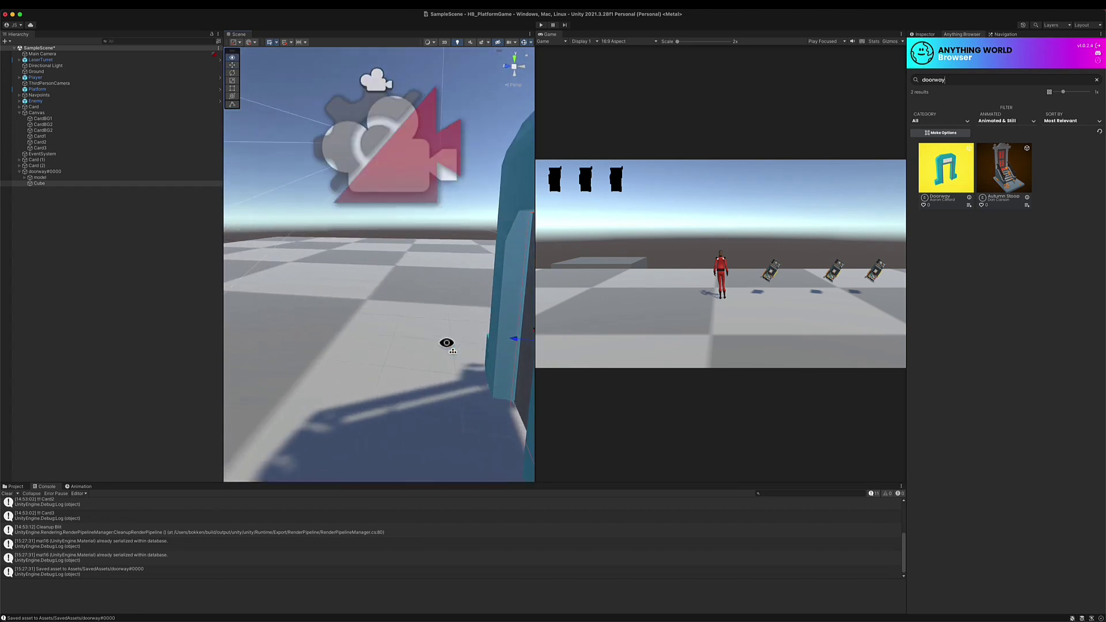
right_click_drag(446, 343, 369, 342)
key("s")
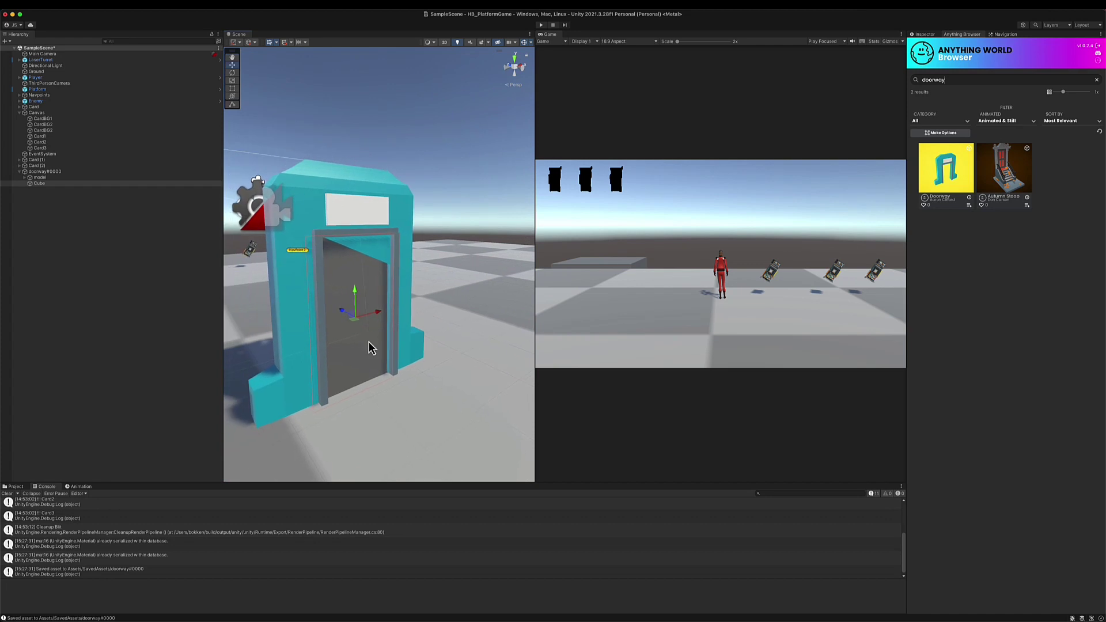
Show the cube's component properties and open the Animation editor for it.
left_click(925, 35)
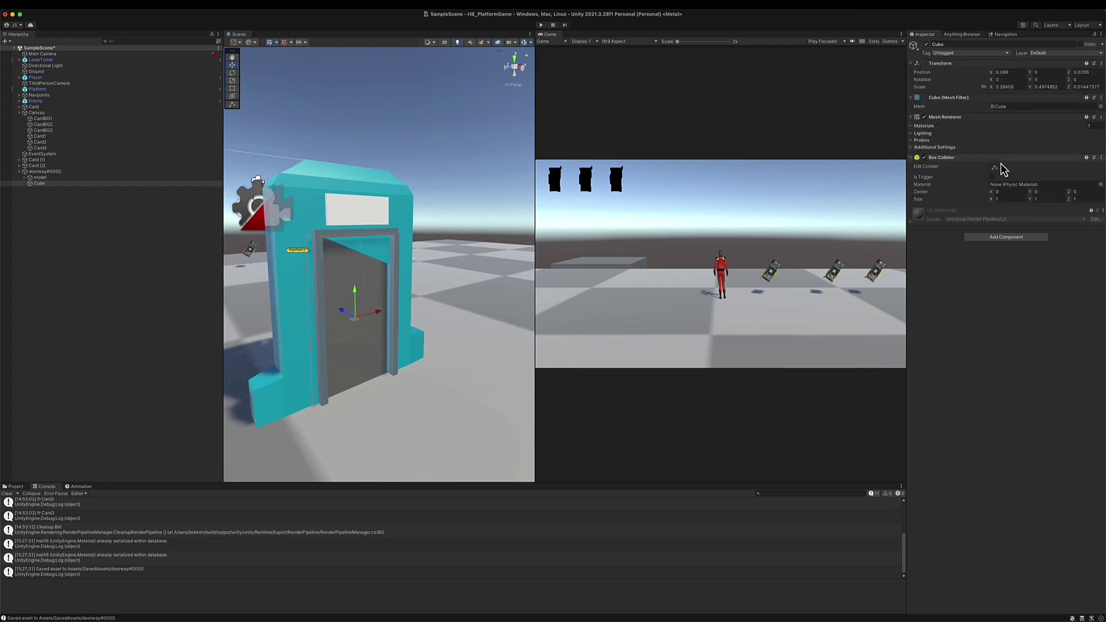
left_click_drag(993, 205, 978, 202)
left_click(80, 487)
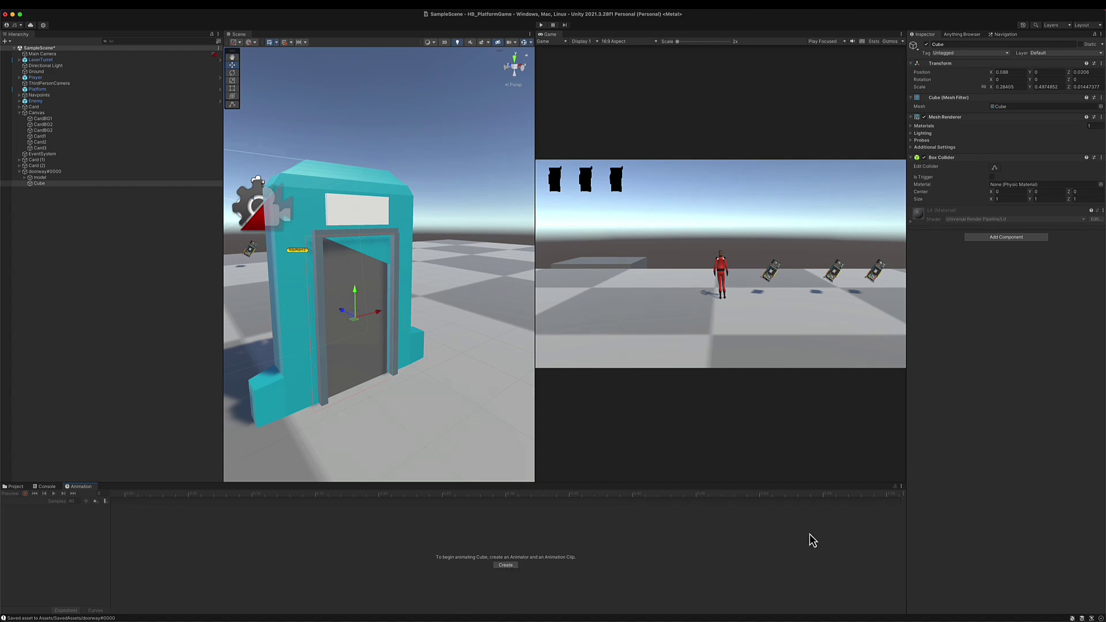
left_click(965, 5)
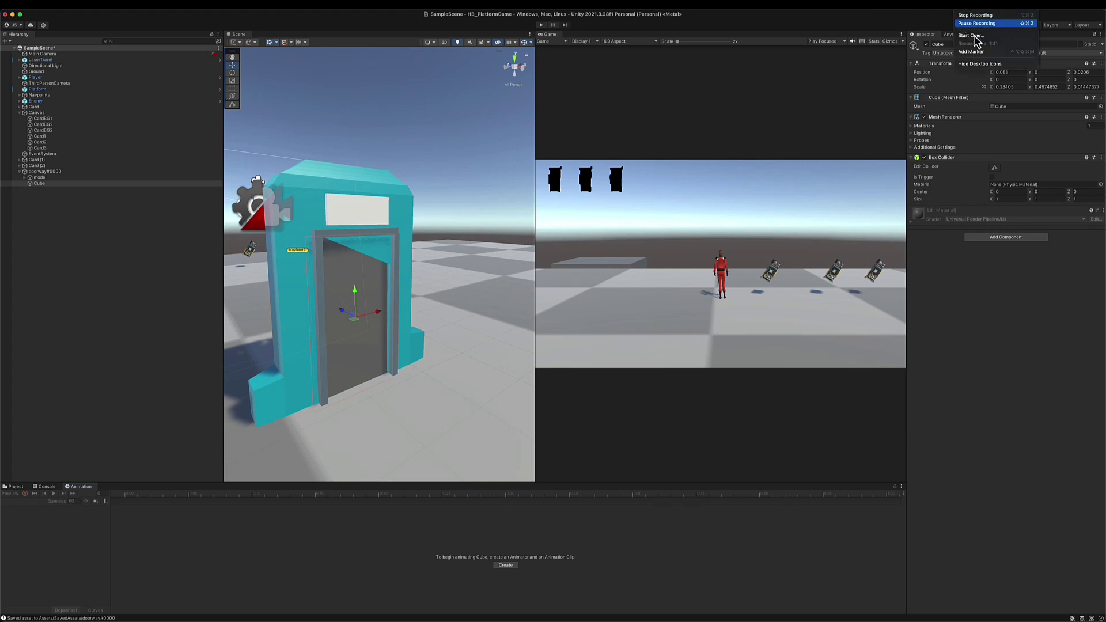
left_click(971, 24)
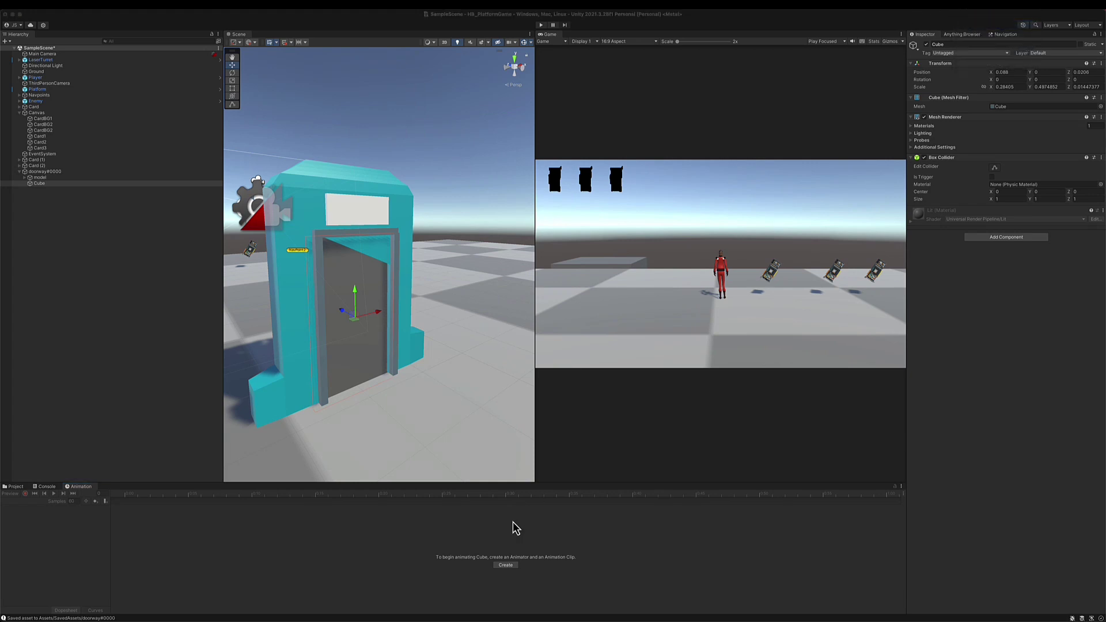
Create a new animation clip for the cube, saved as OpenDoor.anim in the Animations folder.
left_click(513, 566)
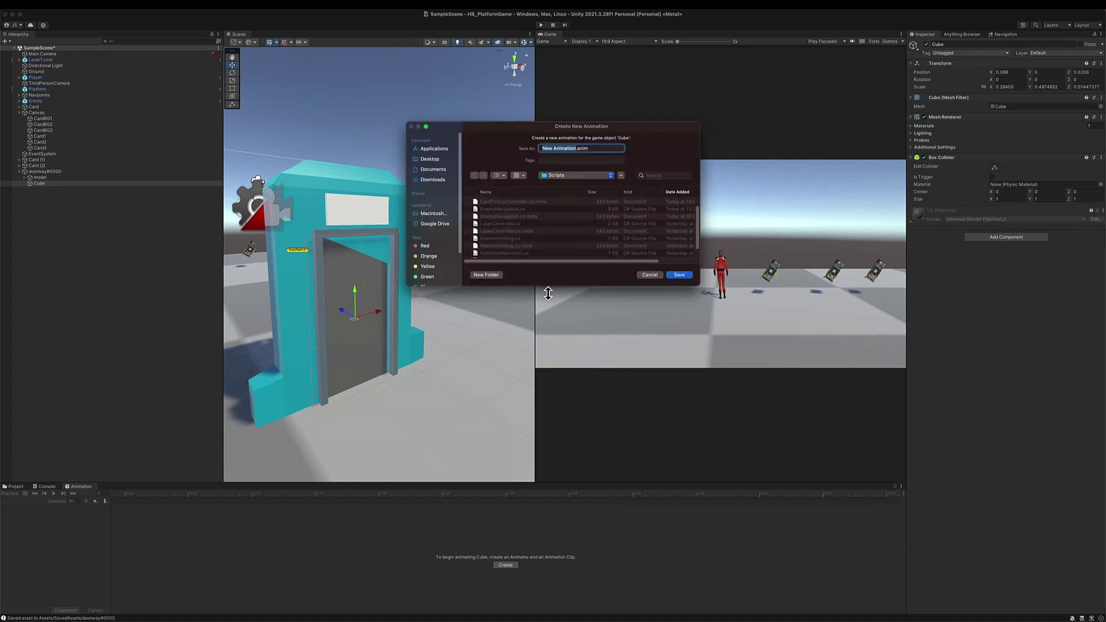
left_click_drag(547, 286, 560, 382)
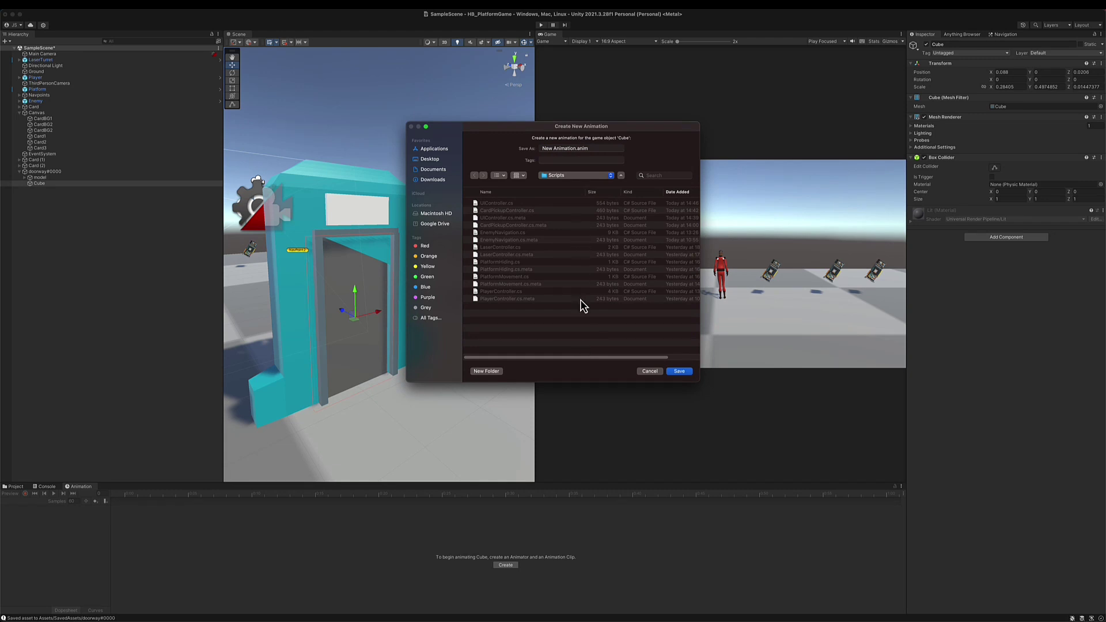
key("super+Up")
double_click(499, 225)
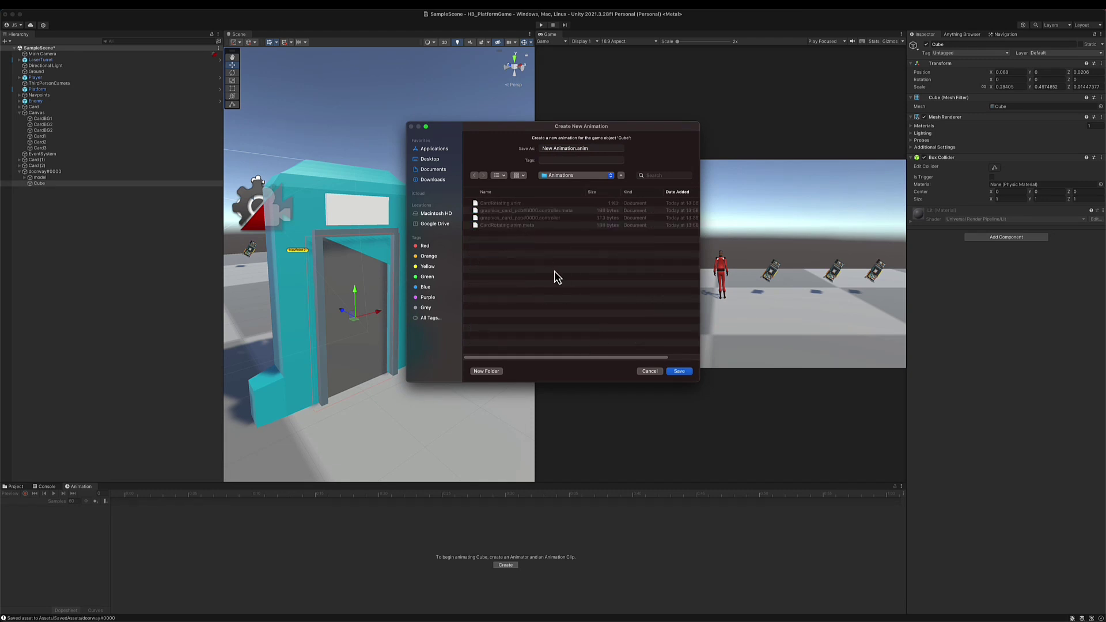
left_click(565, 148)
left_click_drag(575, 148, 526, 149)
type("OpenDoor")
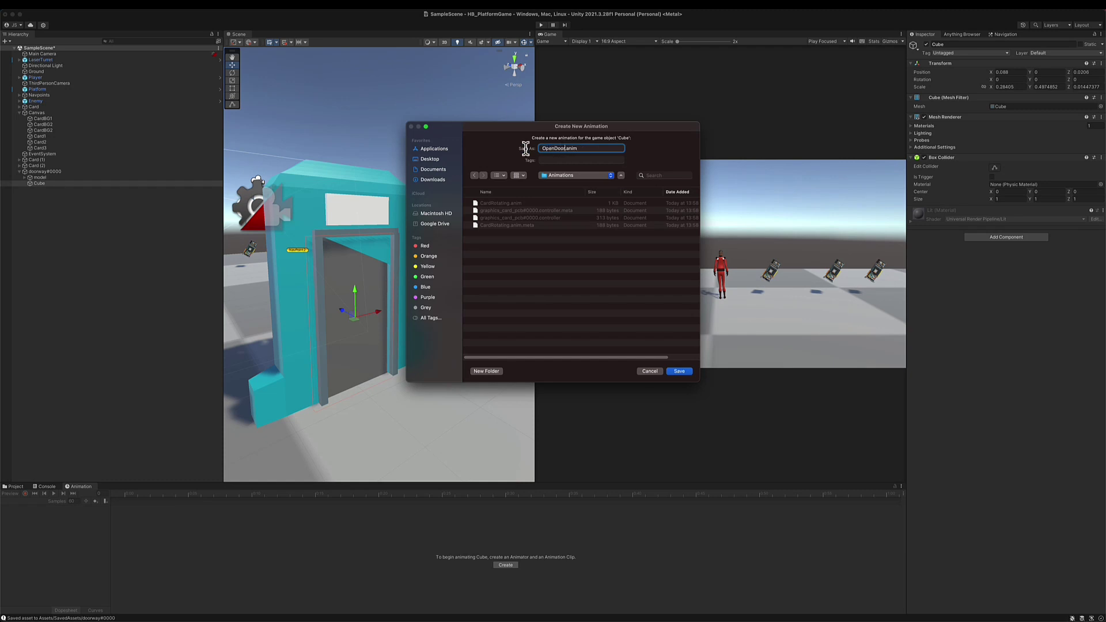
key("Return")
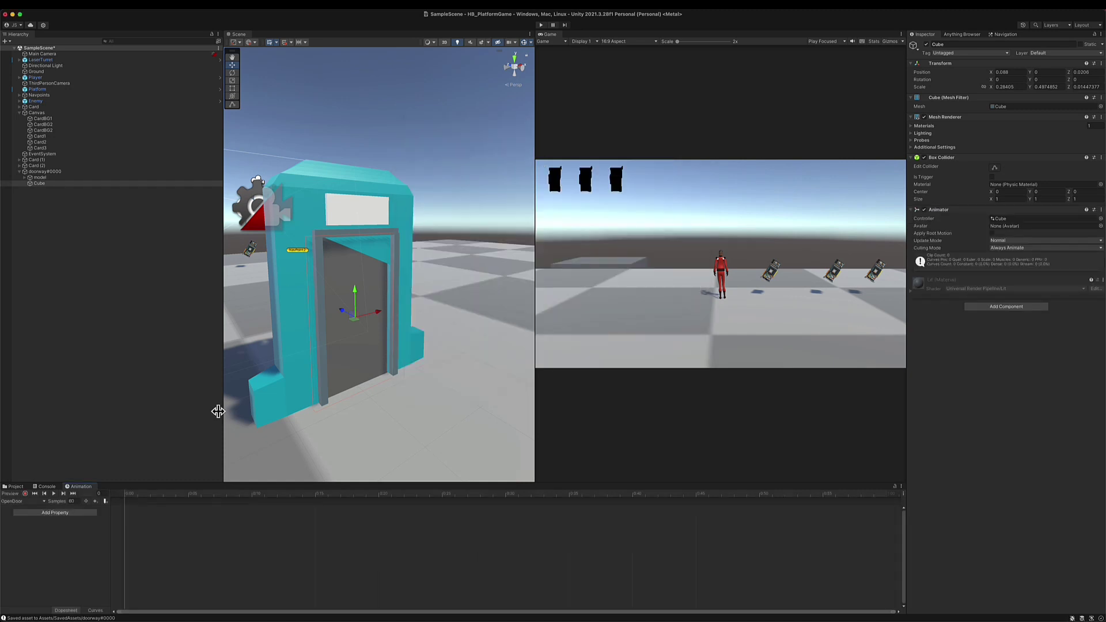
Enlarge the animation timeline, add the cube's Transform Position property to the OpenDoor clip, and expand its X, Y and Z channels.
left_click_drag(118, 482, 123, 408)
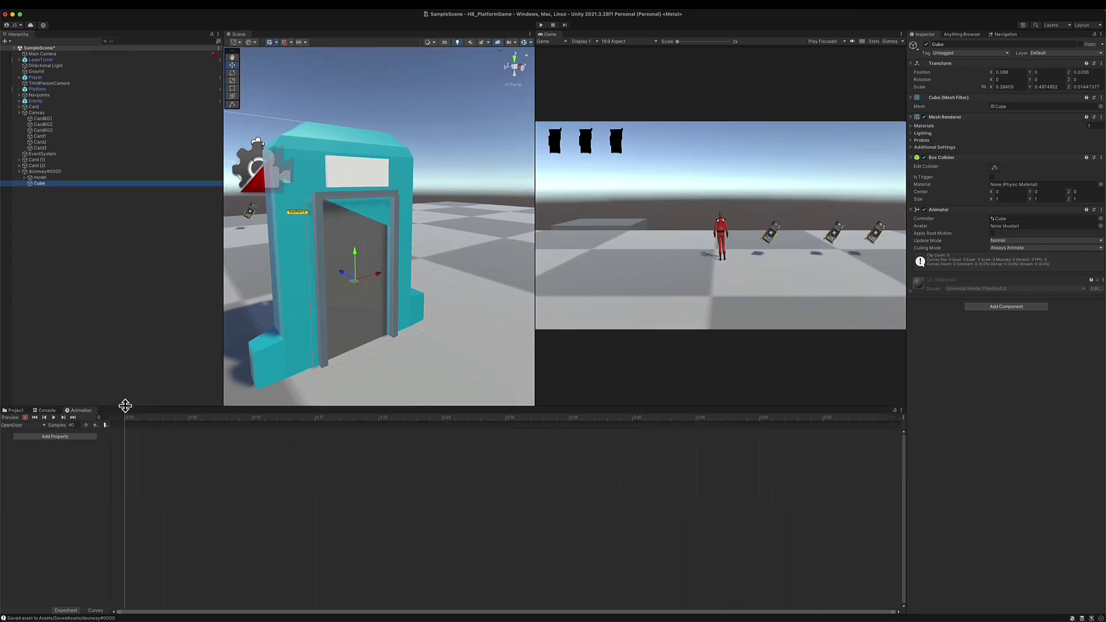
left_click(63, 438)
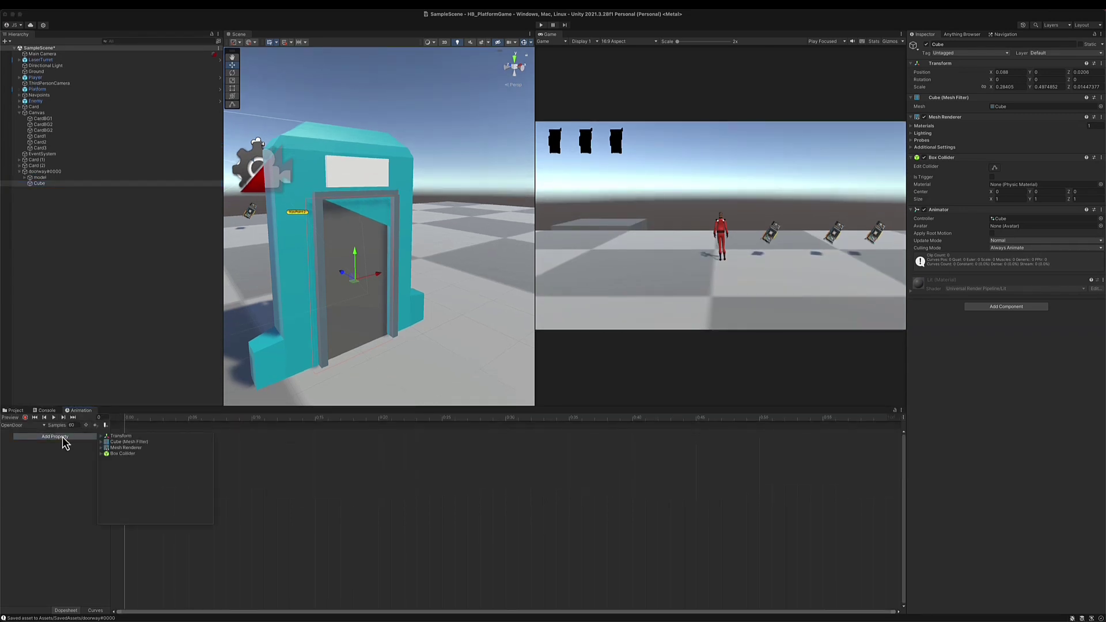
left_click(109, 436)
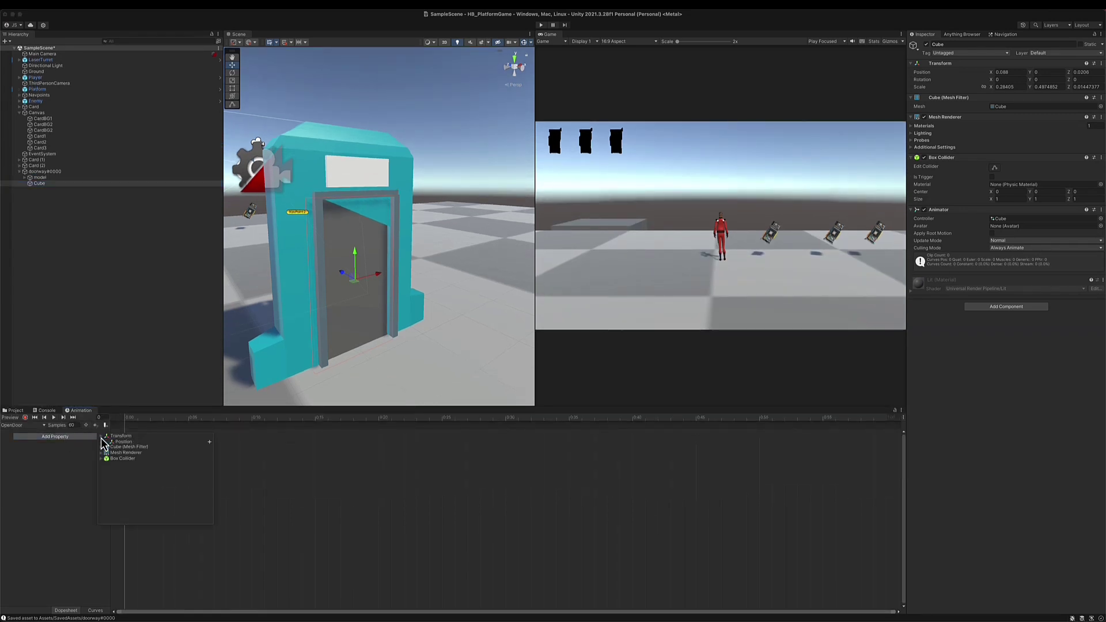
left_click(210, 442)
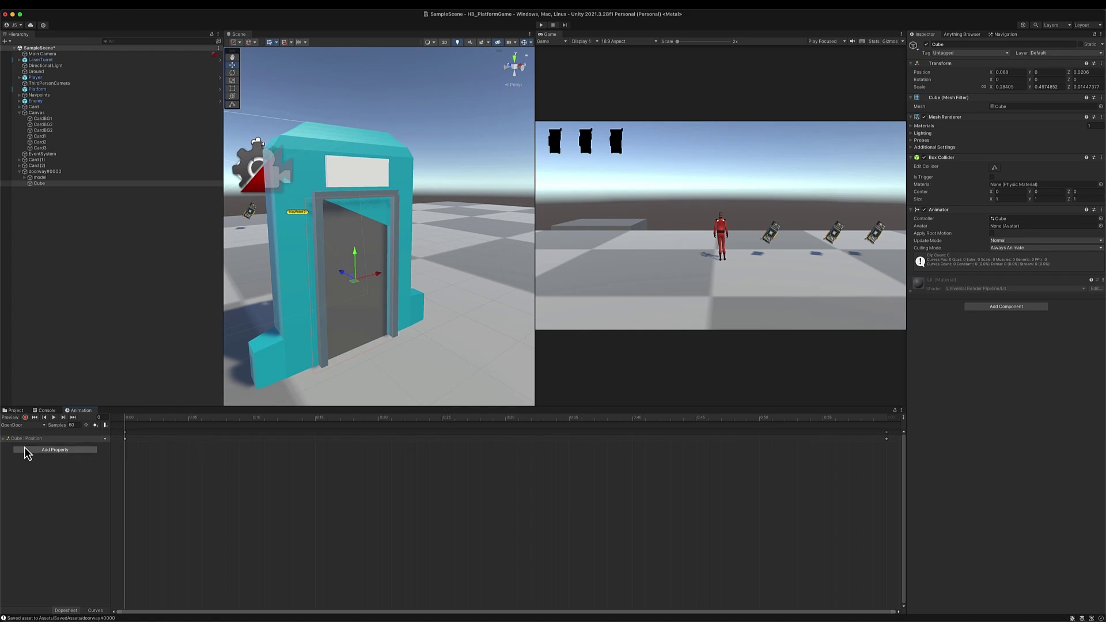
left_click(4, 439)
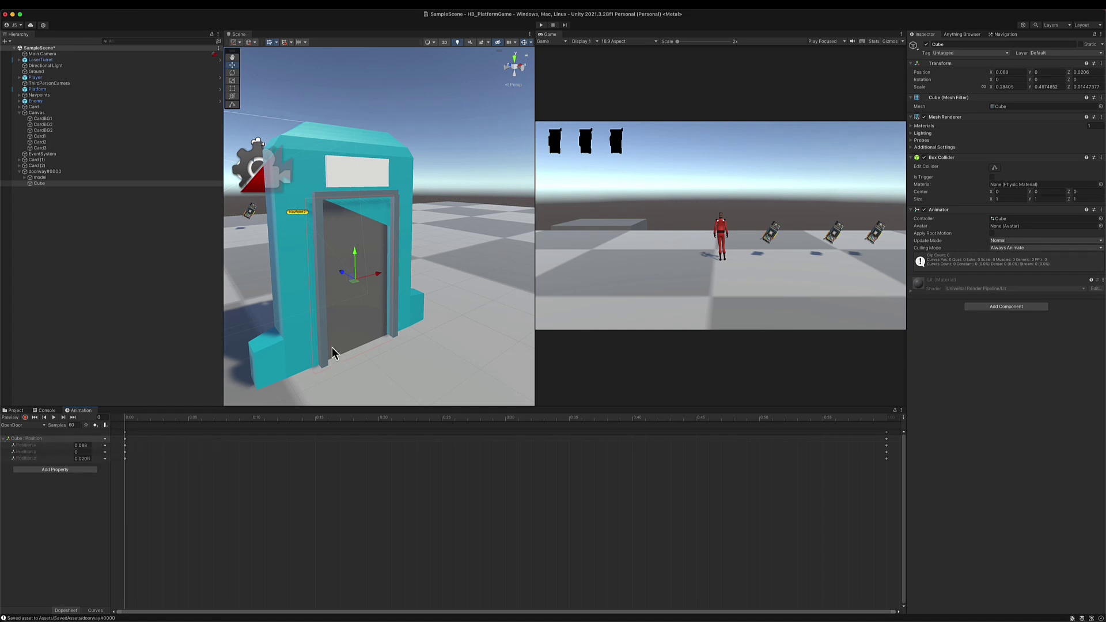
Try sliding the door panel sideways out of the frame without keyframe recording, and play the clip to preview it.
left_click_drag(390, 329, 360, 331, "alt")
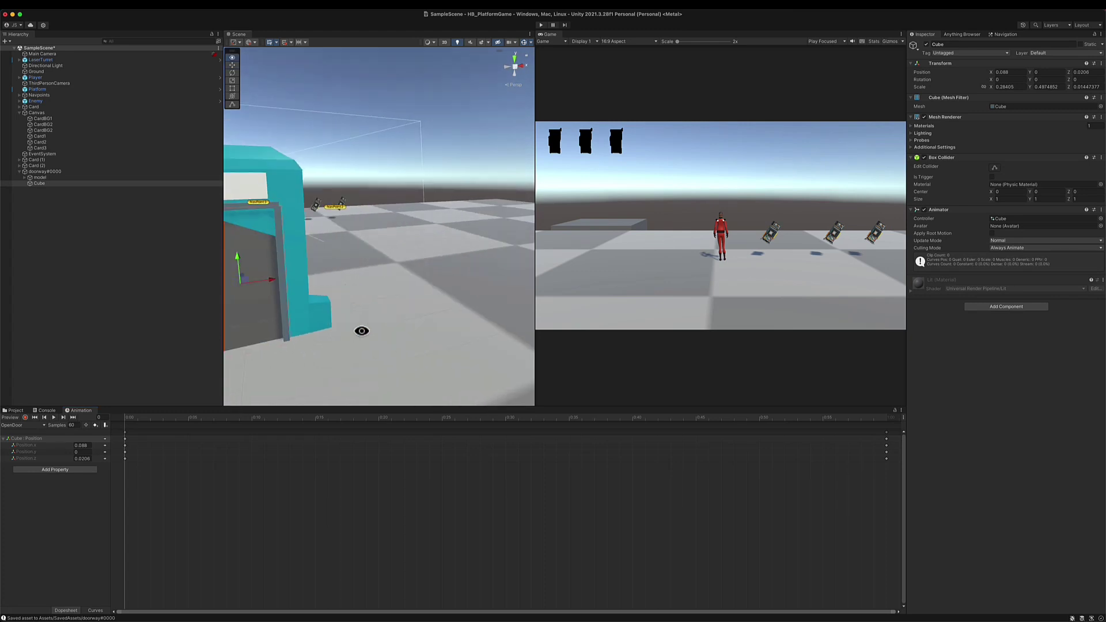
double_click(35, 183)
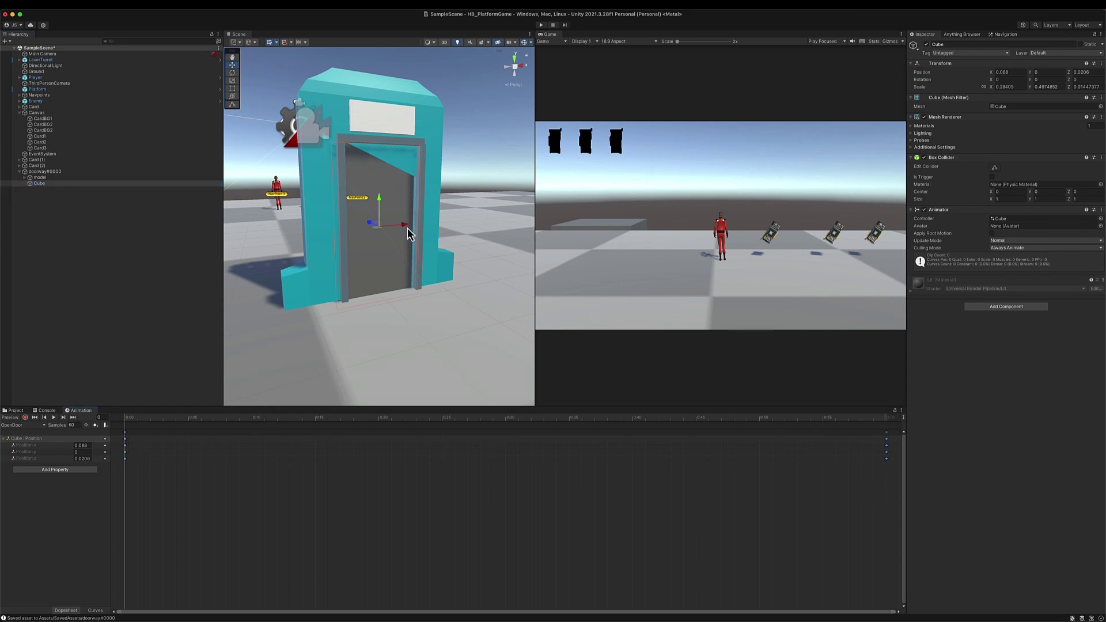
left_click_drag(407, 231, 322, 242)
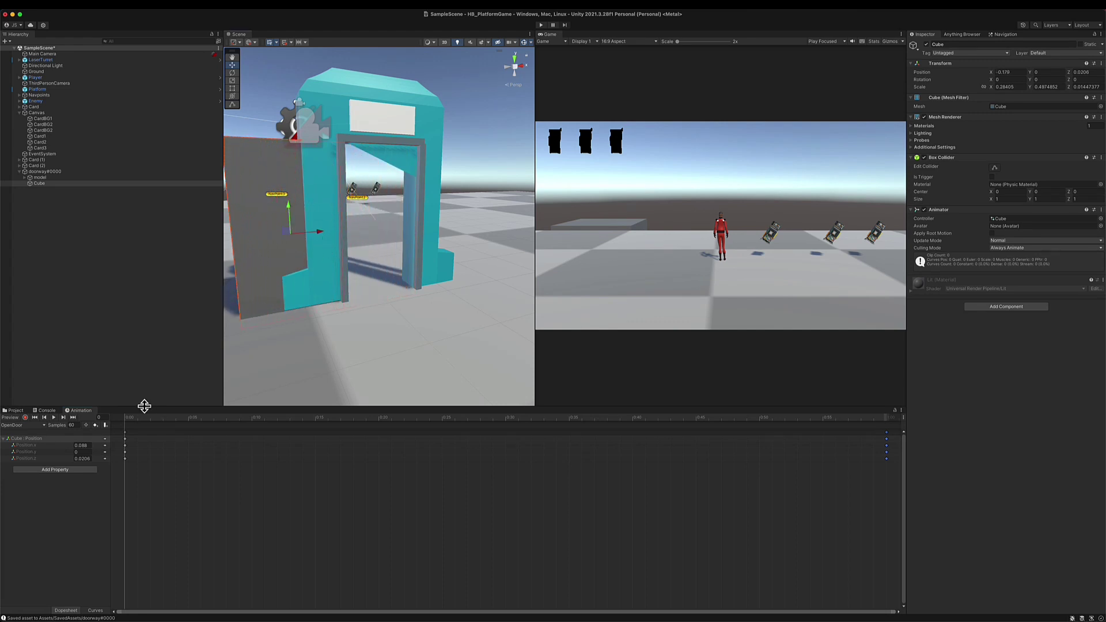
left_click(54, 418)
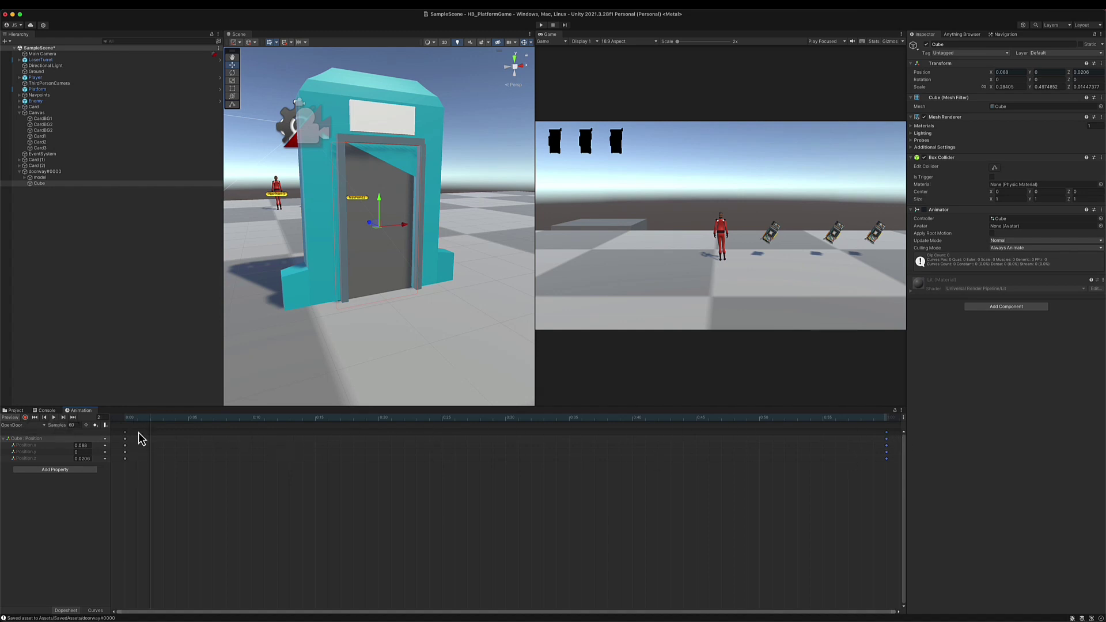
At frame 60, enable keyframe recording and slide the door panel sideways out of the frame to an X position of about -0.18.
left_click_drag(164, 420, 887, 439)
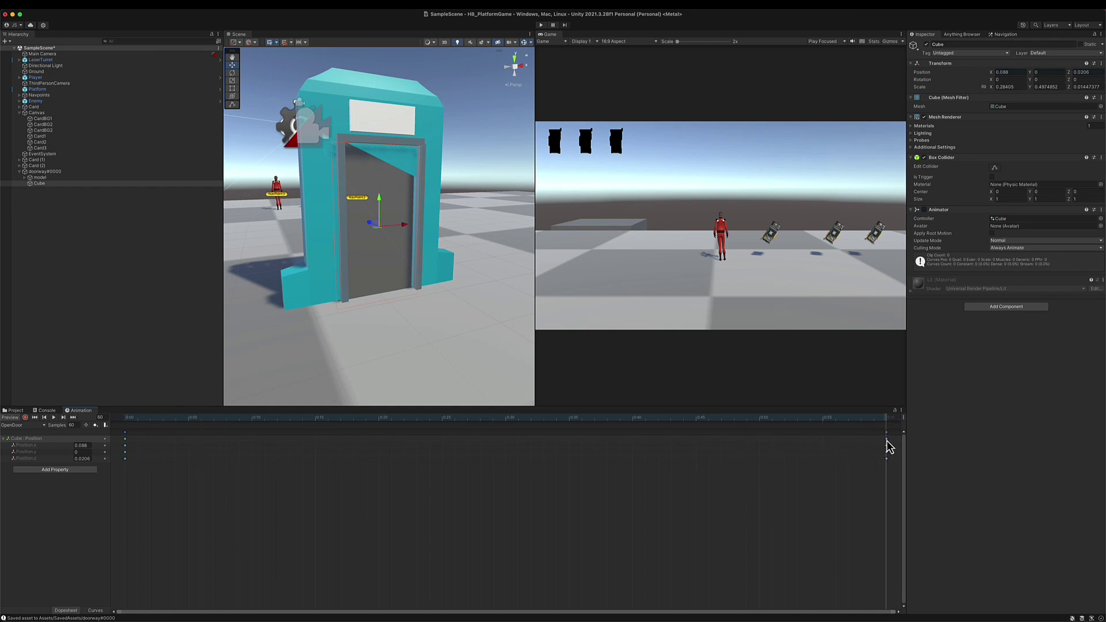
left_click(26, 417)
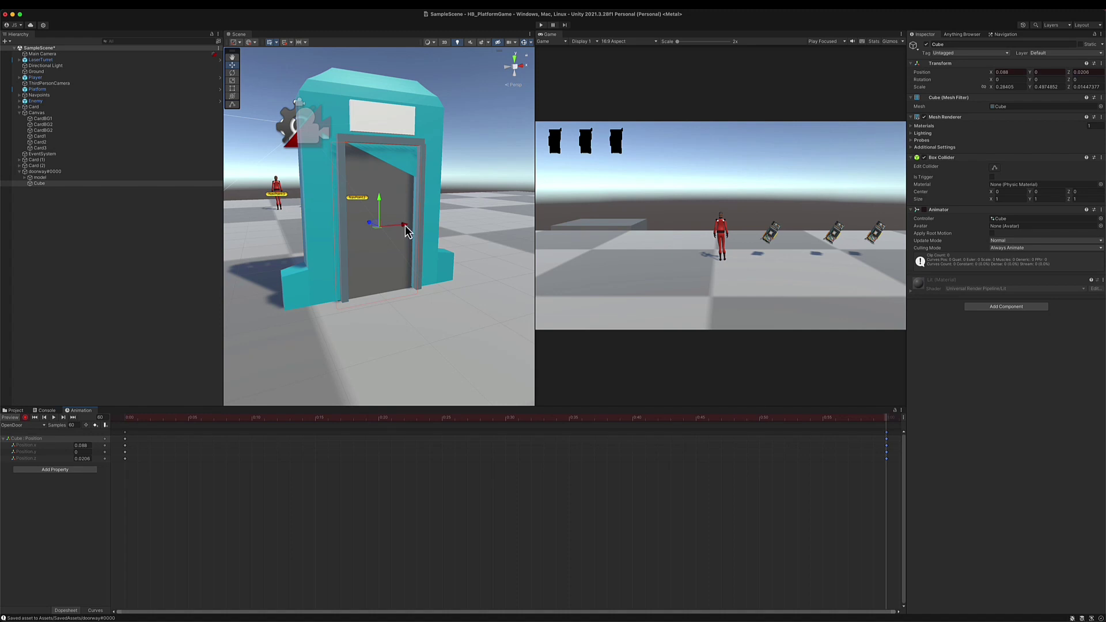
left_click_drag(405, 228, 320, 242)
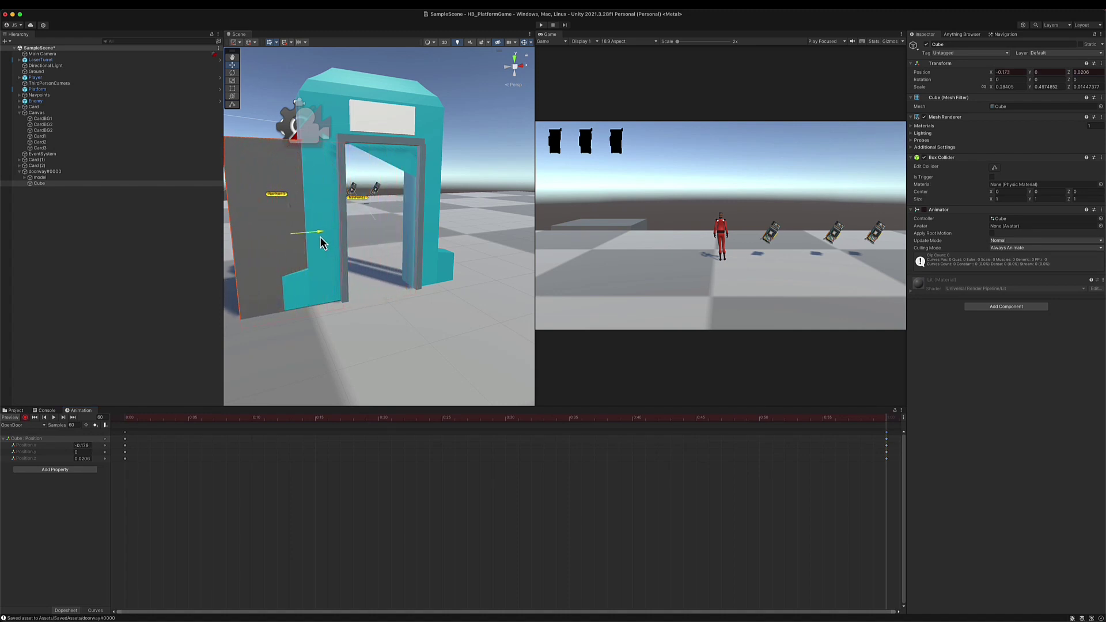
Turn off keyframe recording and preview the OpenDoor clip, checking the sliding door panel from both sides of the doorway.
left_click(26, 418)
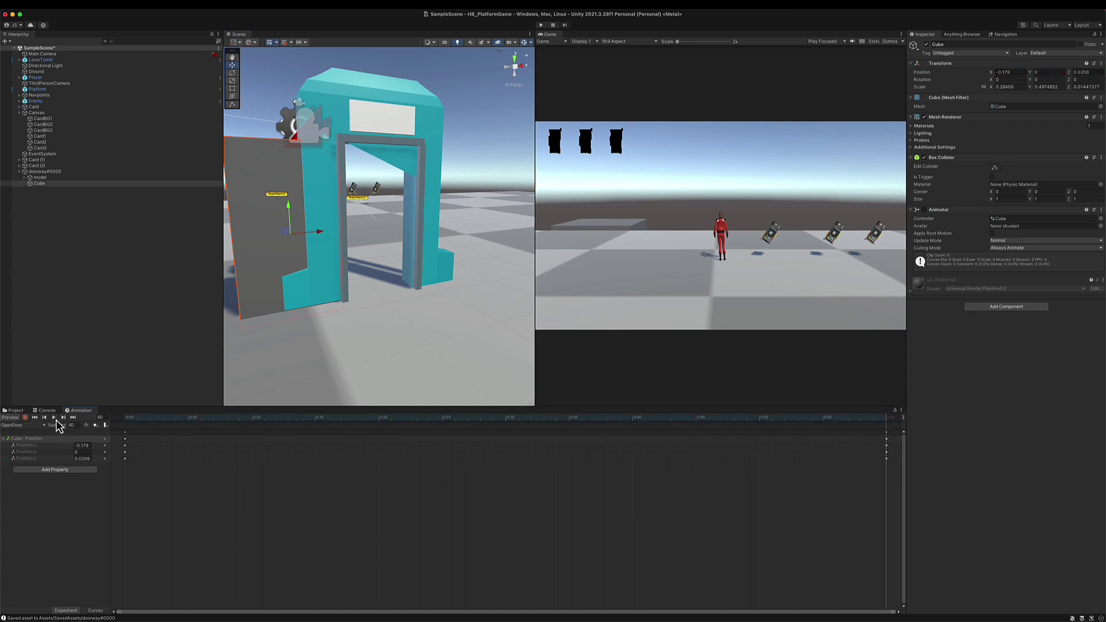
left_click(54, 418)
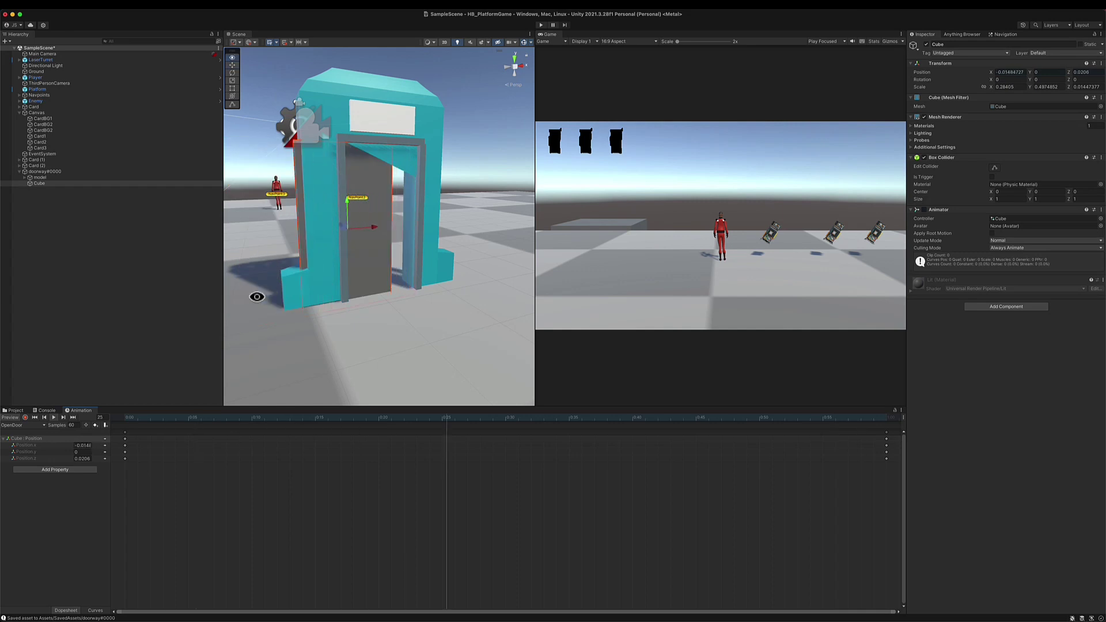
left_click_drag(319, 286, 565, 292, "alt")
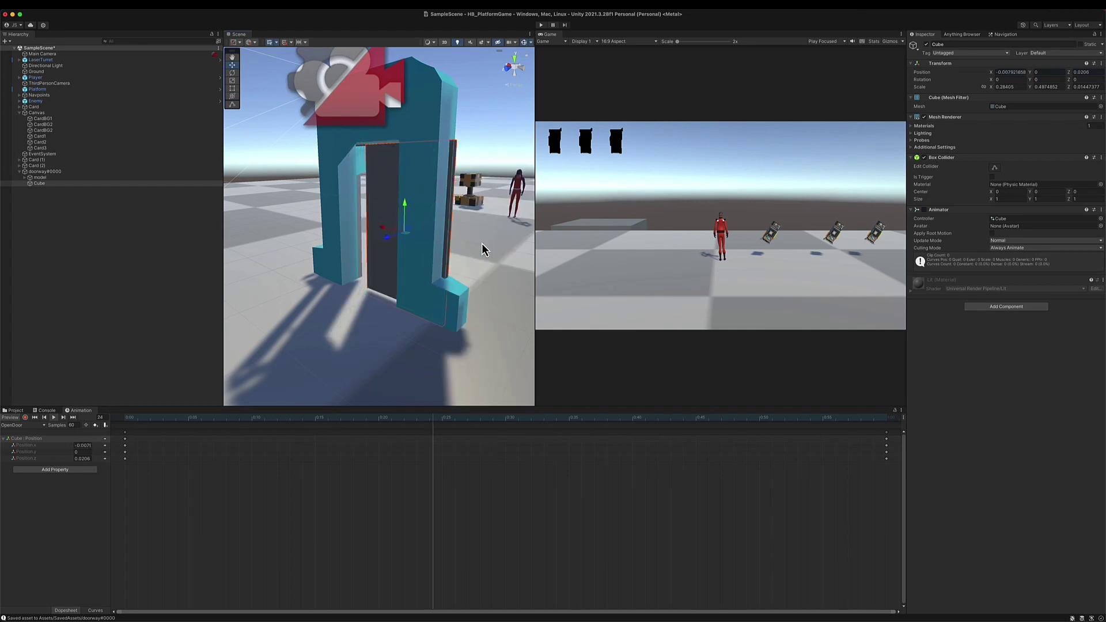
scroll(424, 237, "down", 5)
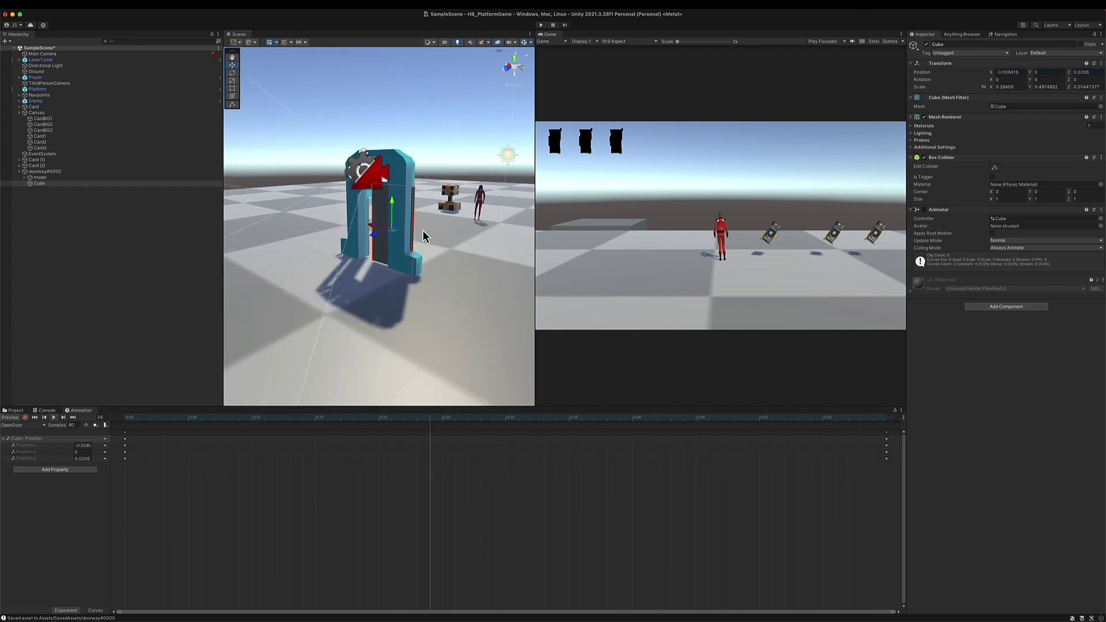
left_click_drag(424, 237, 184, 275, "alt")
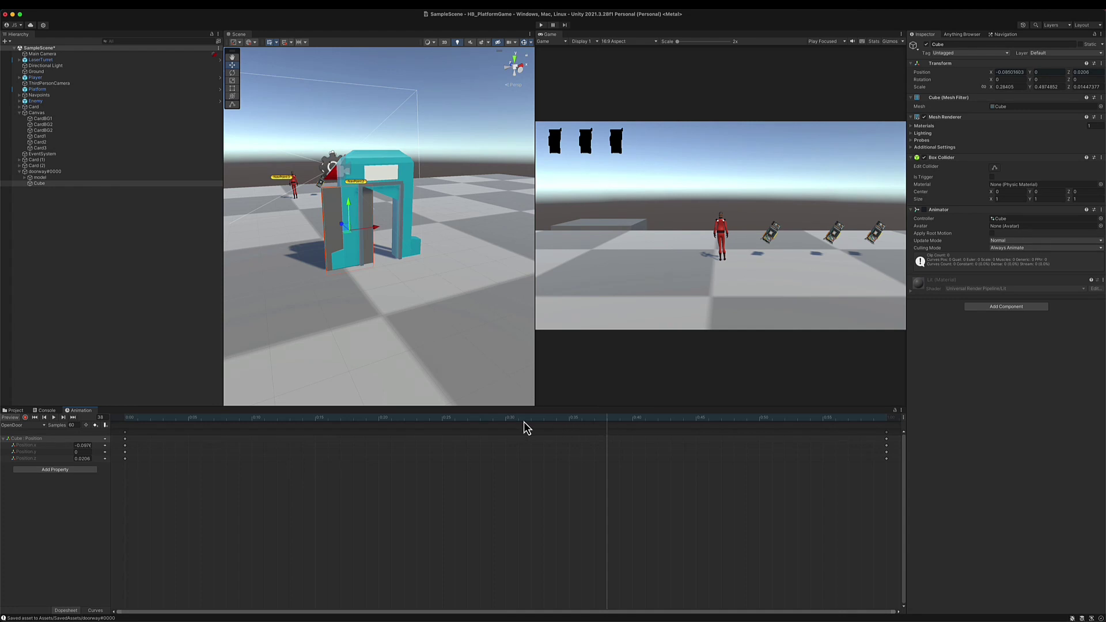
left_click(415, 425)
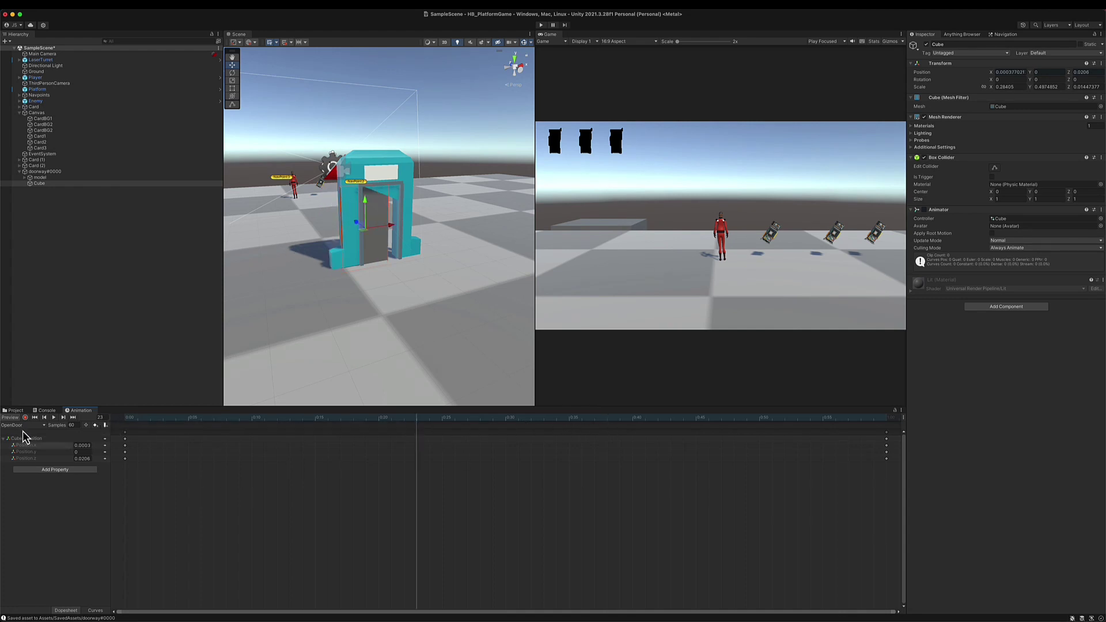
Rename the doorway object to Door and save it as a prefab in the Prefab folder.
left_click(15, 410)
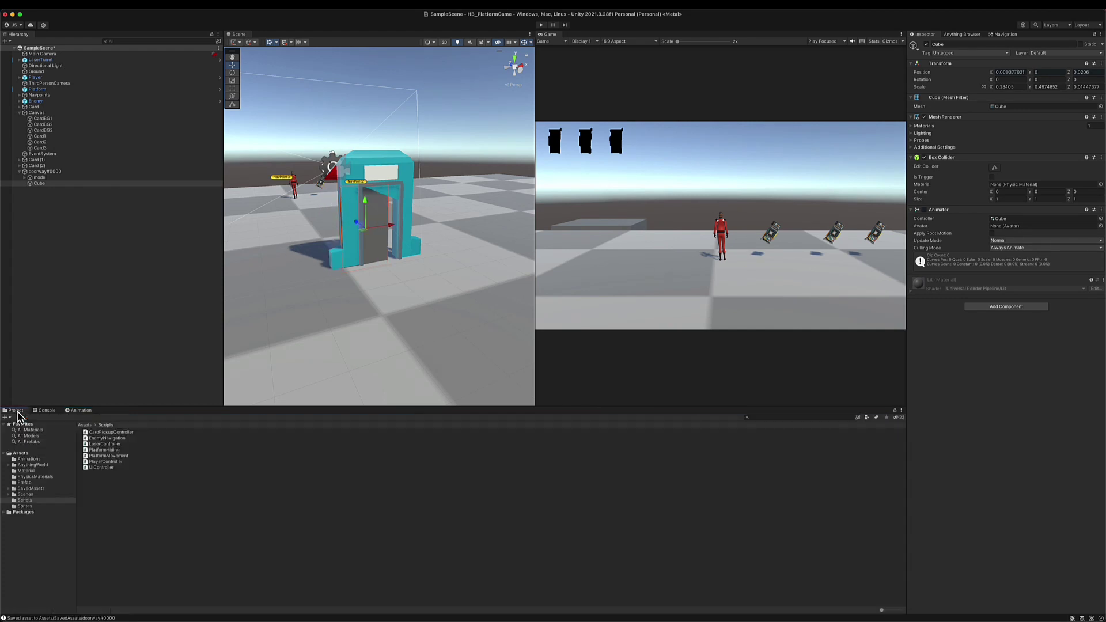
left_click(34, 483)
left_click(46, 172)
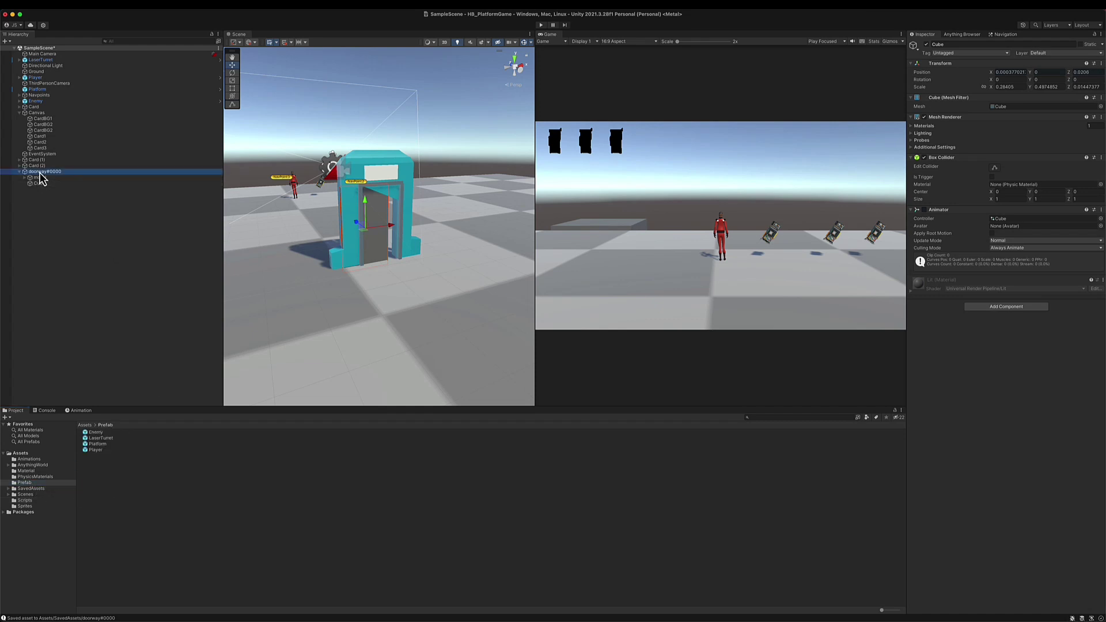
left_click(57, 171)
type("Do")
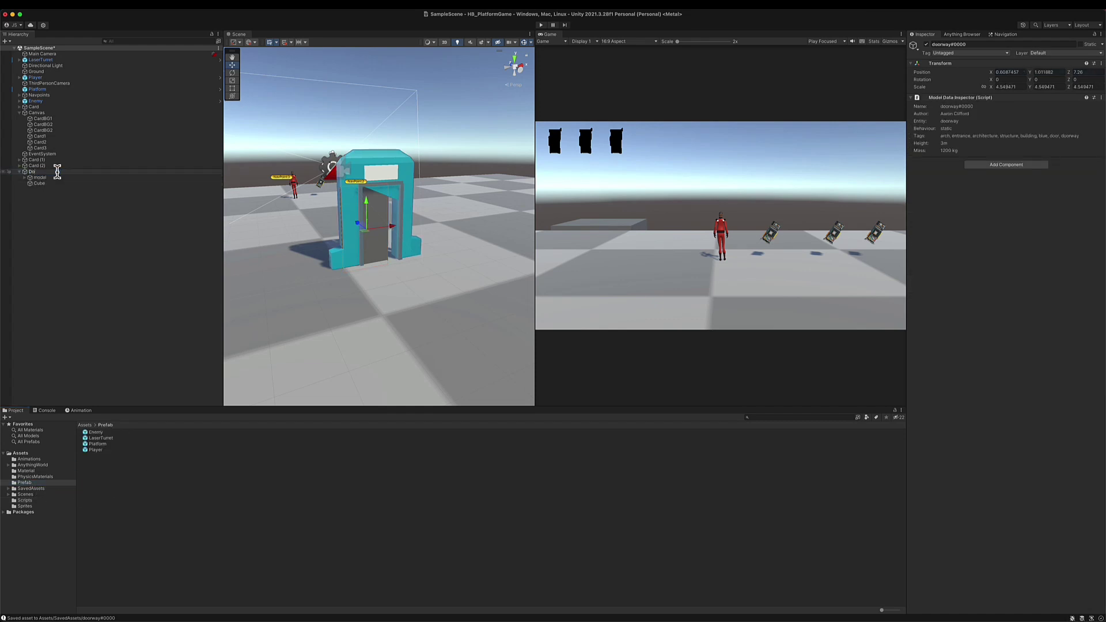
type("or")
key("Return")
left_click_drag(36, 172, 131, 484)
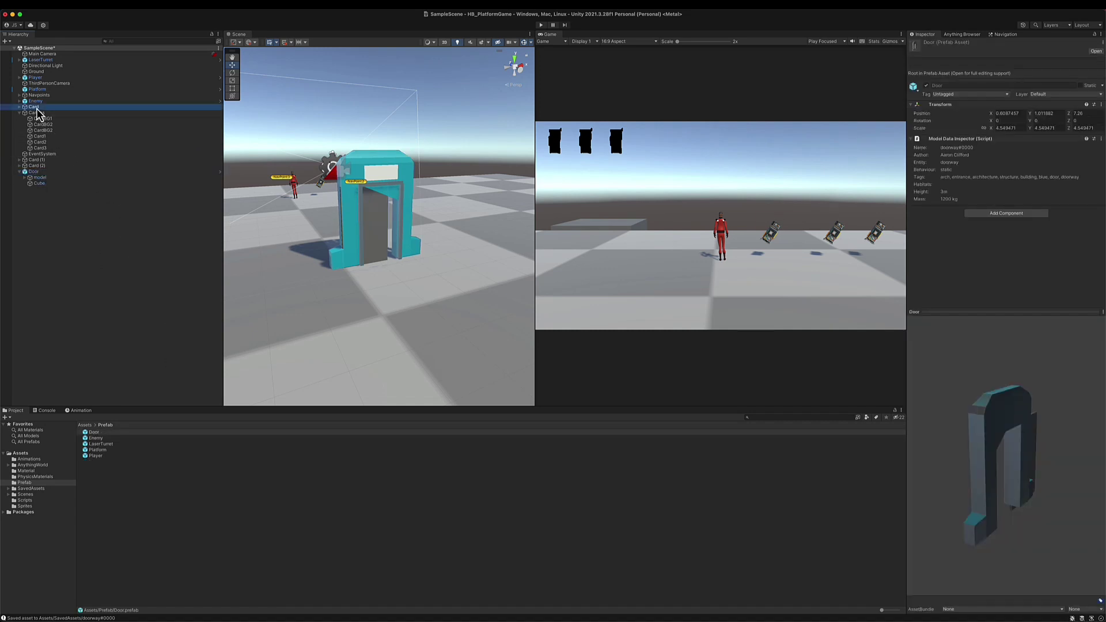
Save the Card object as a prefab in the Prefab folder and collapse the Canvas group in the scene hierarchy.
left_click_drag(37, 109, 136, 523)
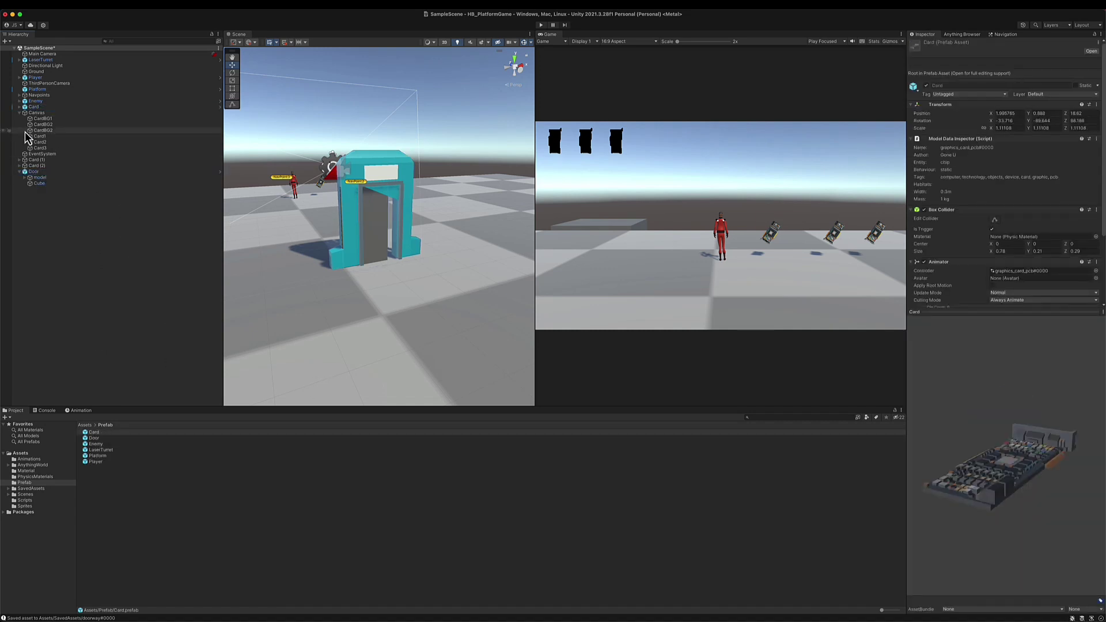
left_click(20, 112)
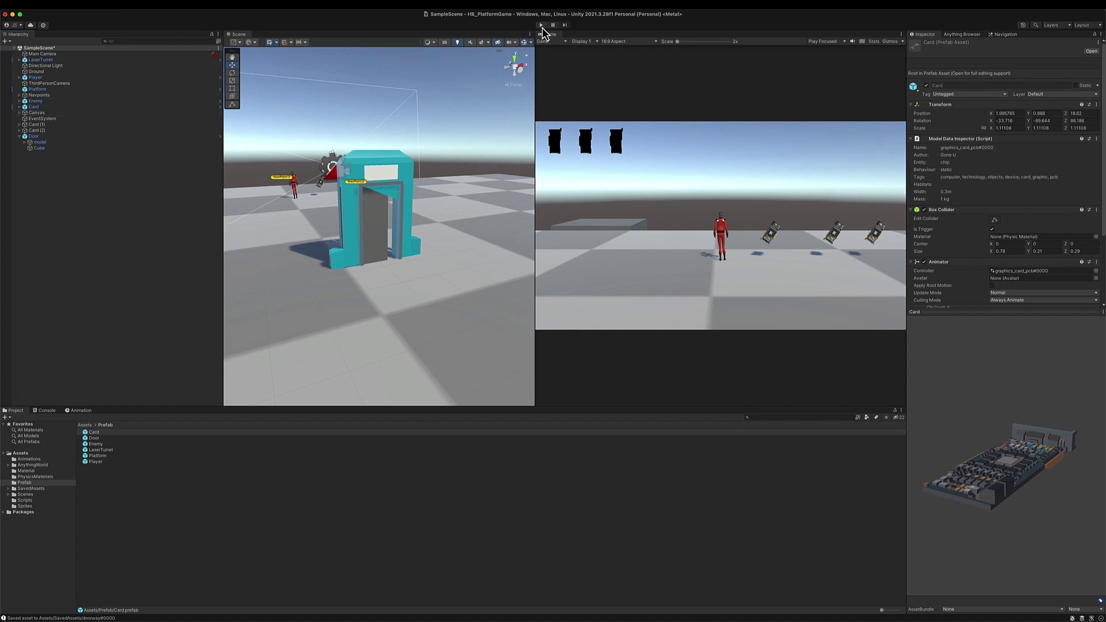
left_click(963, 10)
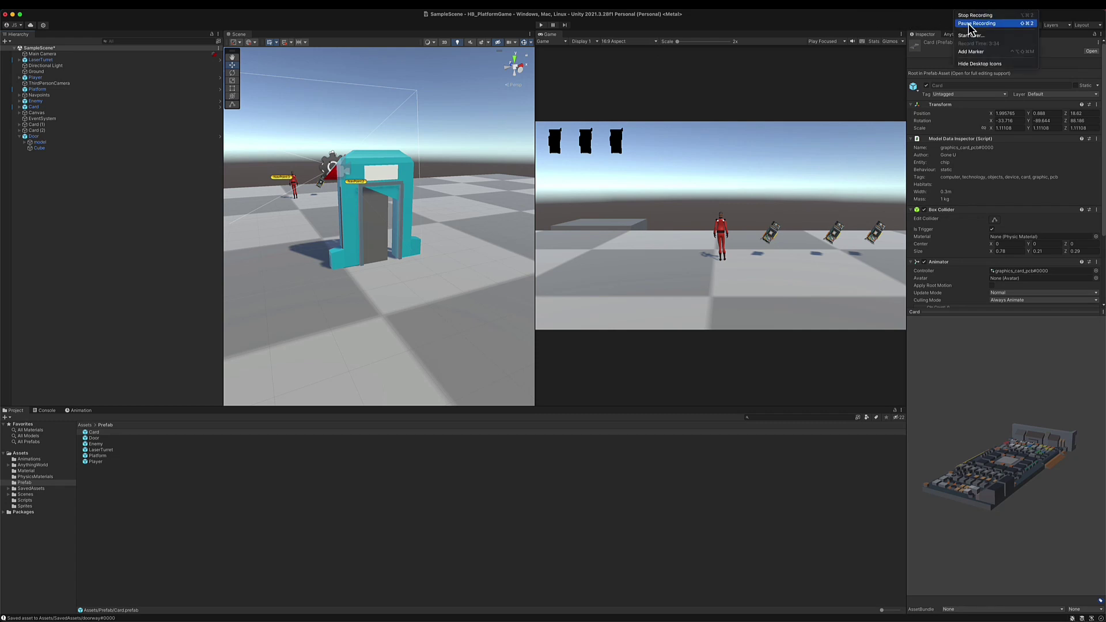
left_click(969, 24)
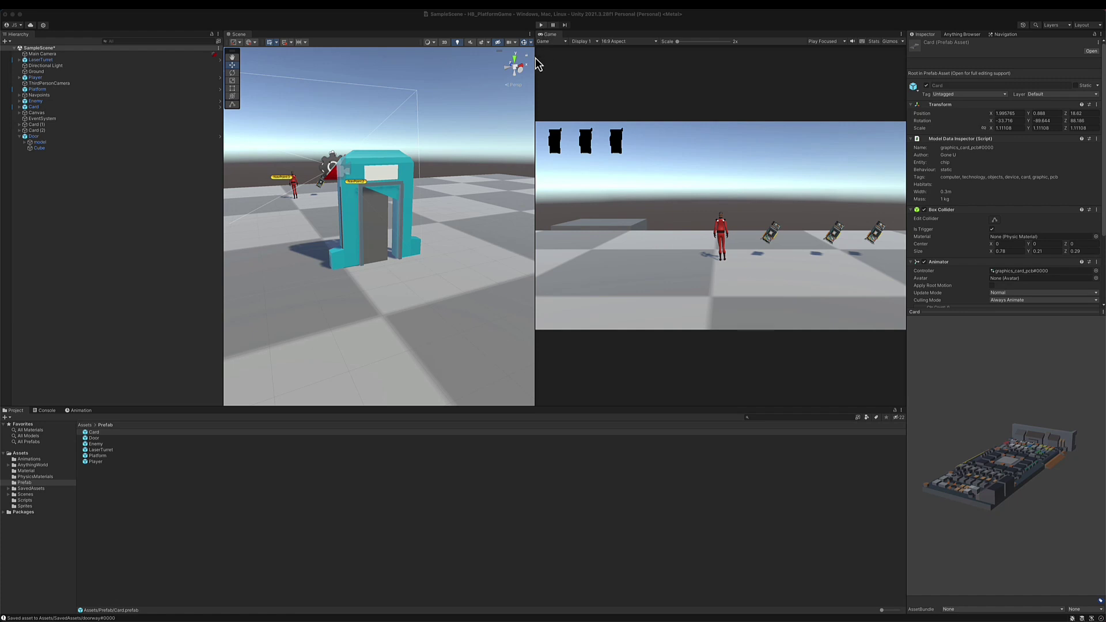
Create a C# script named DoorController in the Scripts folder and attach it to the Door object.
left_click(30, 500)
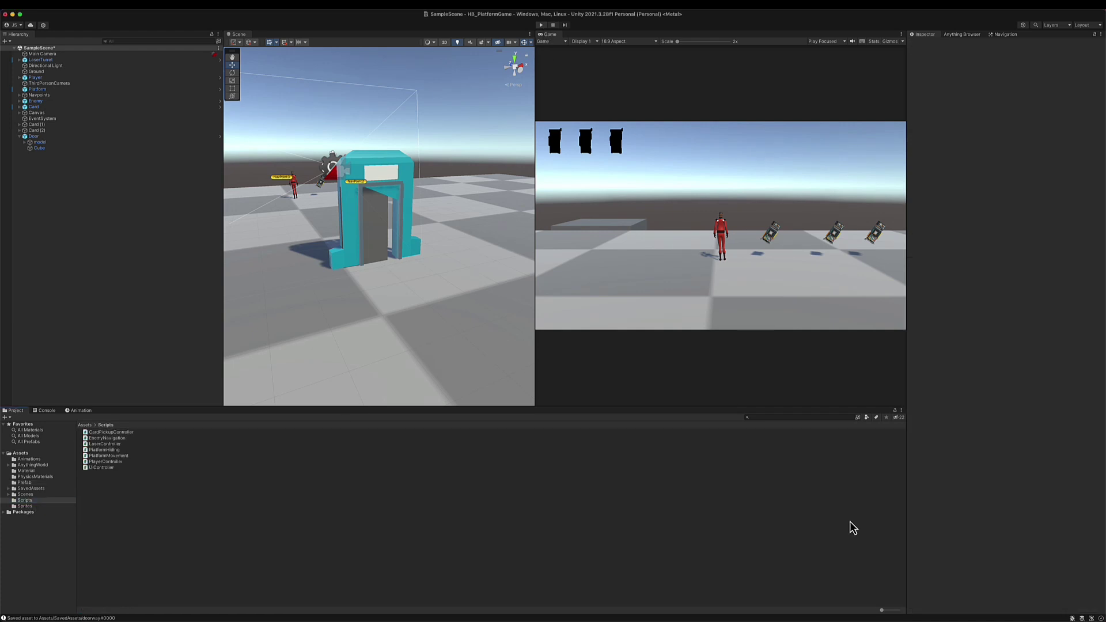
right_click(243, 521)
mouse_move(294, 422)
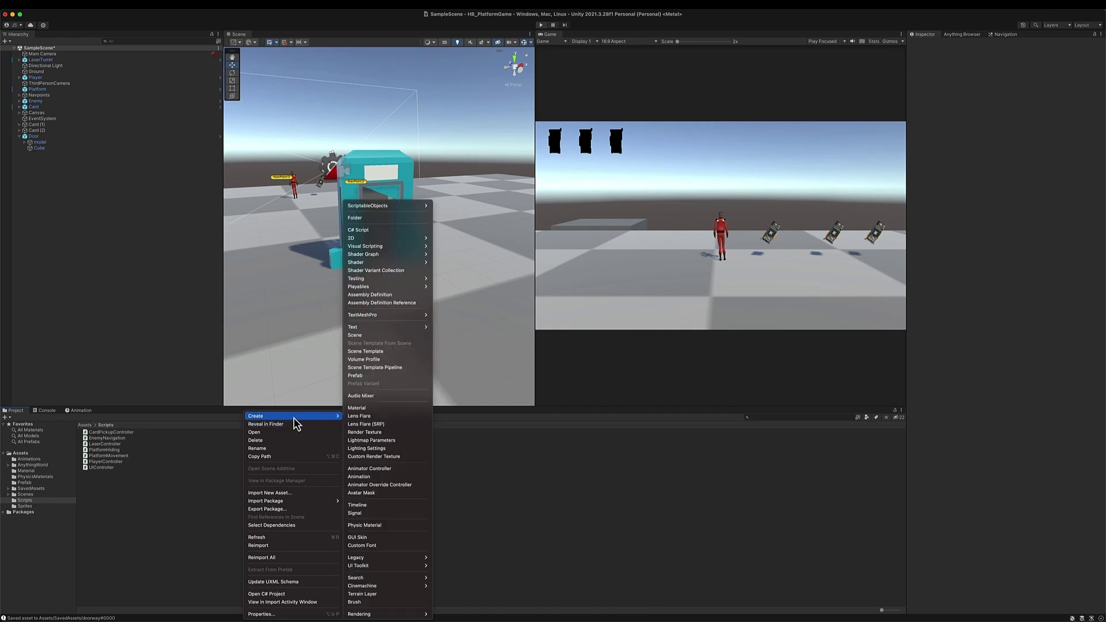
left_click(400, 232)
type("DoorController")
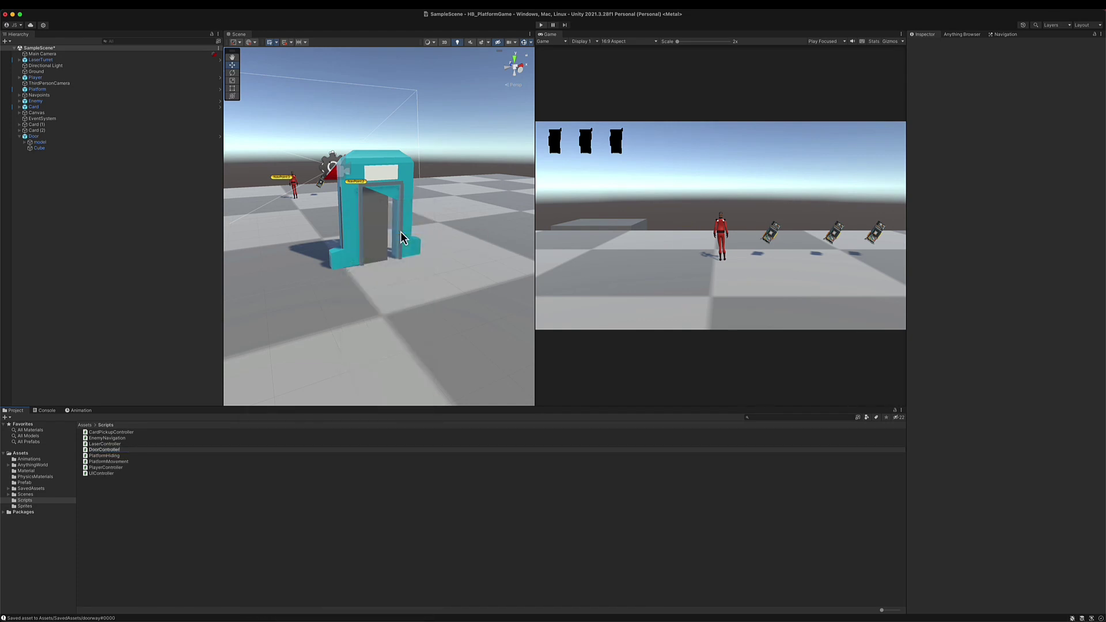
key("Return")
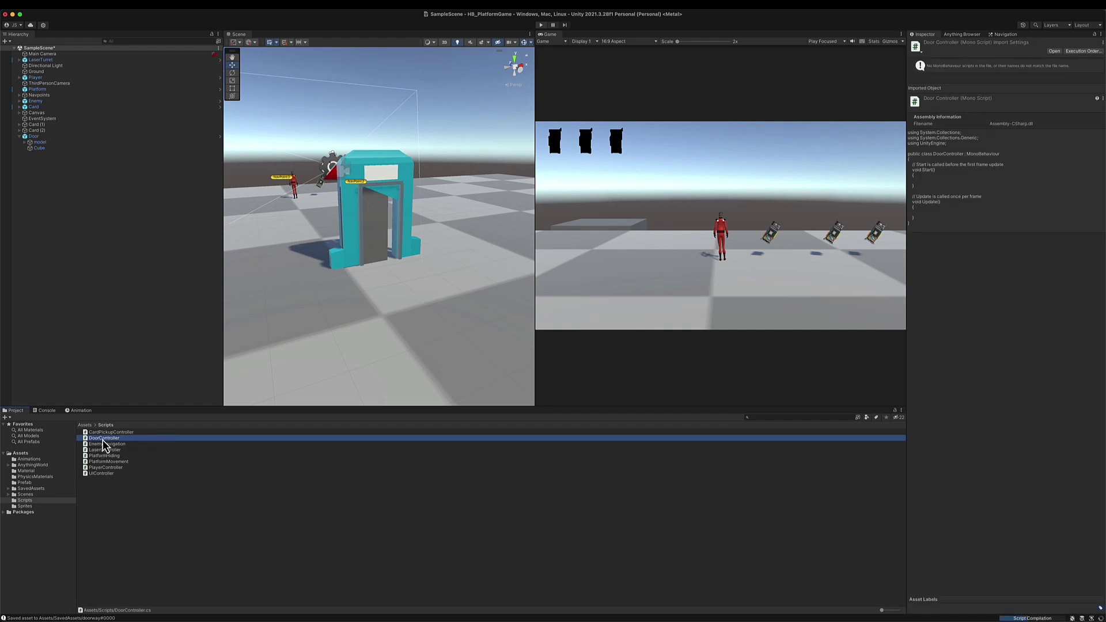
left_click_drag(103, 439, 32, 136)
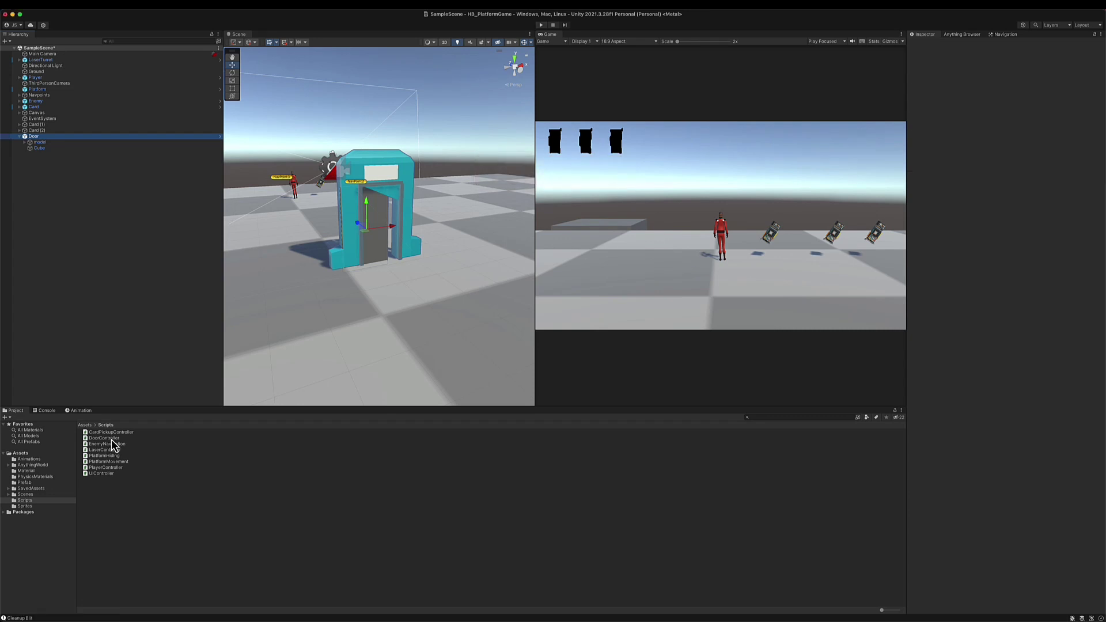
left_click_drag(105, 439, 1004, 328)
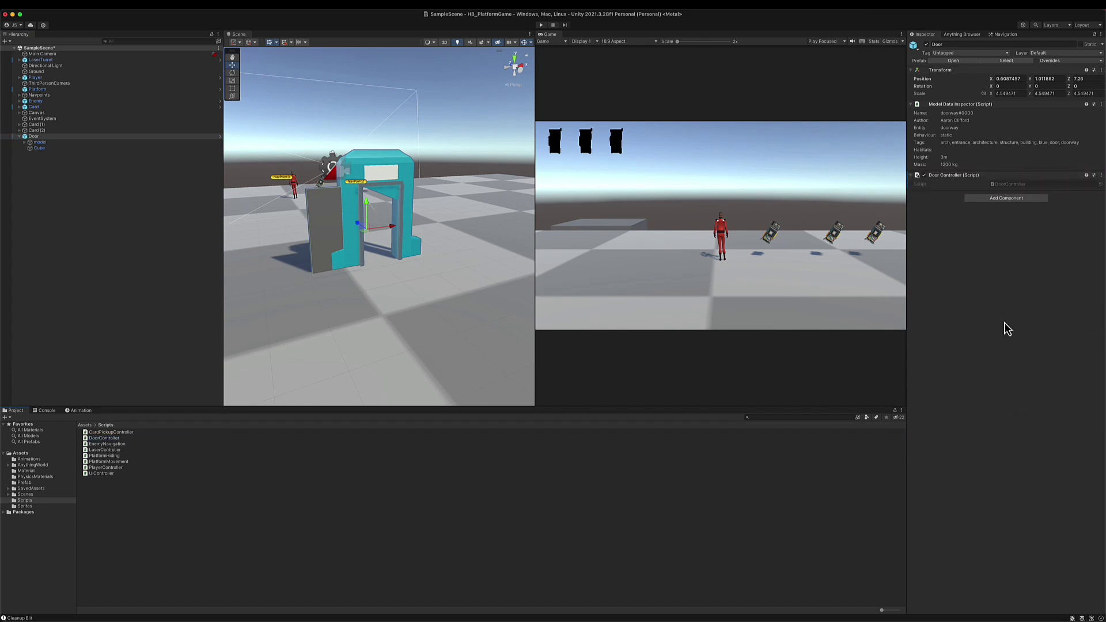
Run the game briefly to watch how the door behaves on start, and stop it.
left_click(541, 25)
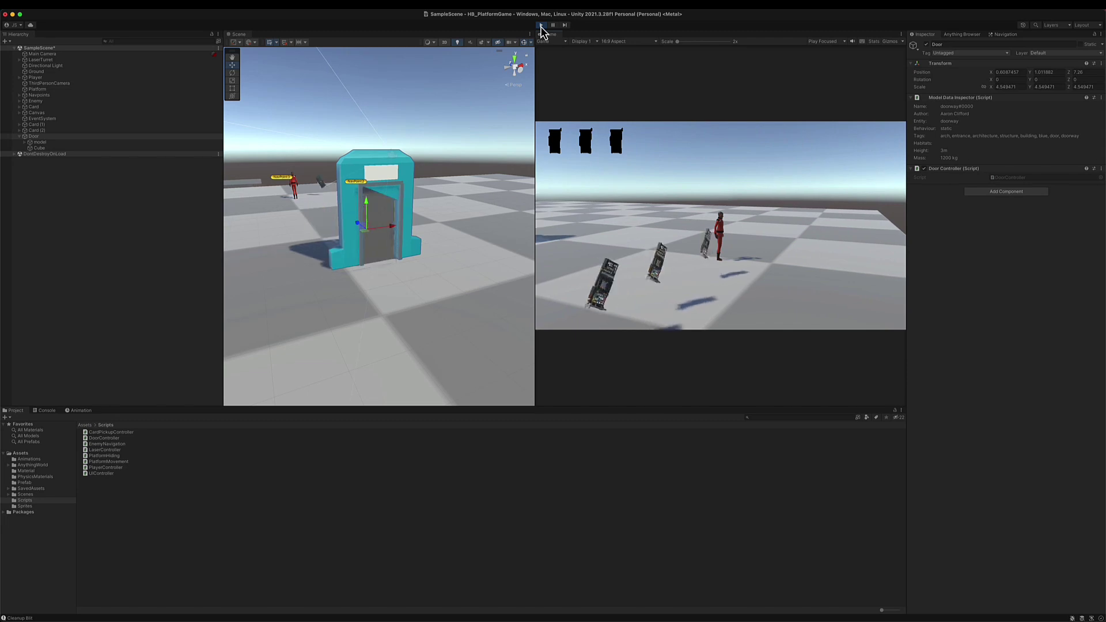
left_click(541, 26)
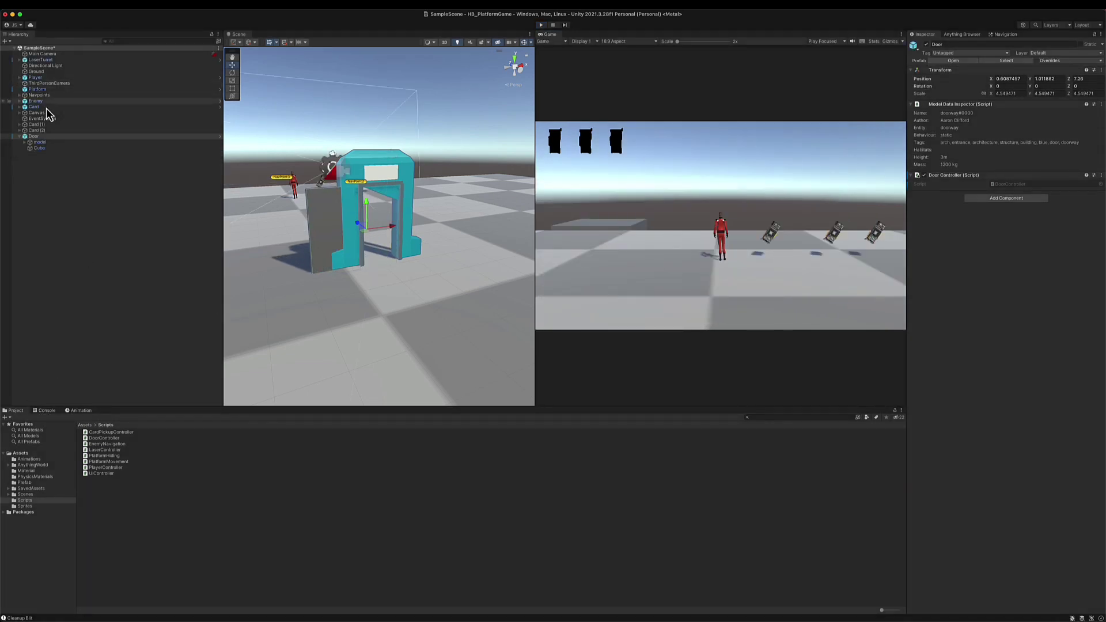
Remove the Animator component from the Door's Cube and add an Animation component in its place.
left_click(43, 149)
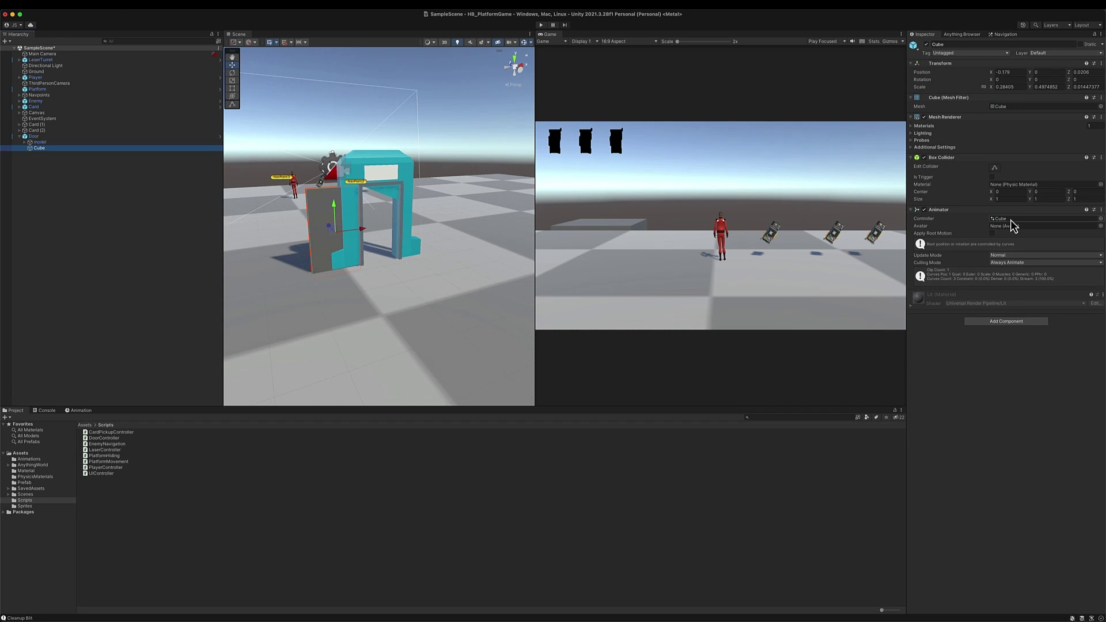
left_click(973, 6)
left_click(981, 25)
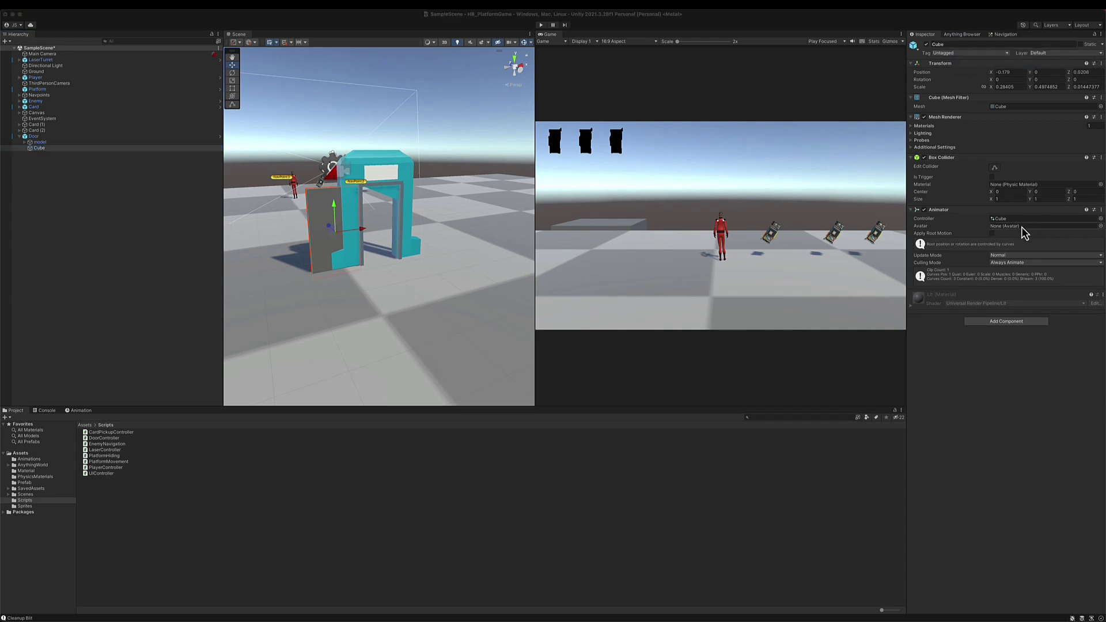
left_click(1100, 210)
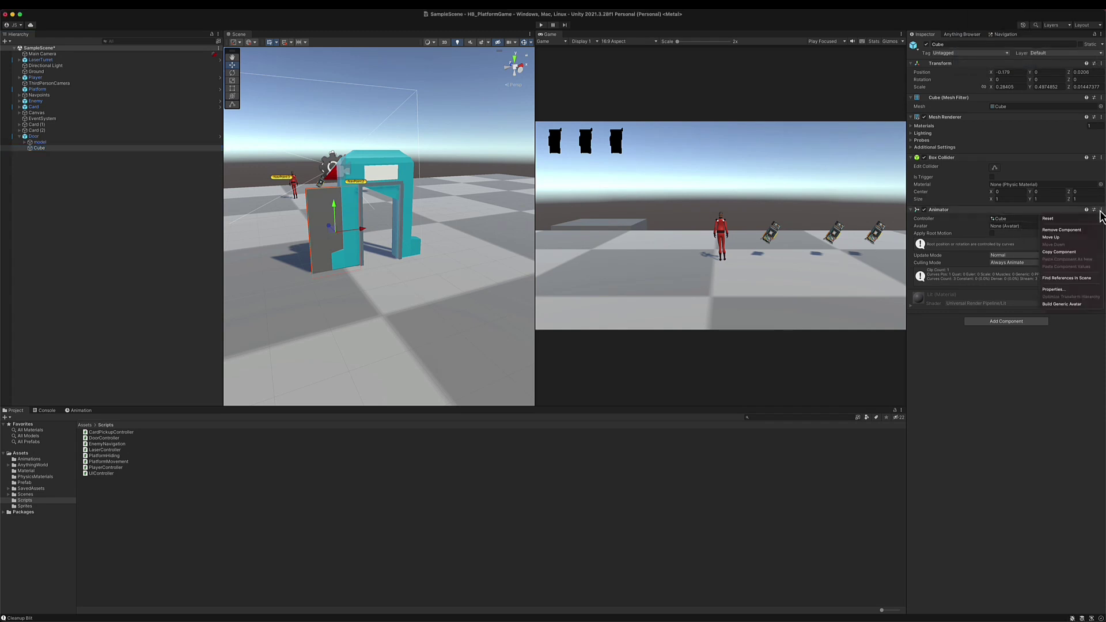
left_click(1071, 236)
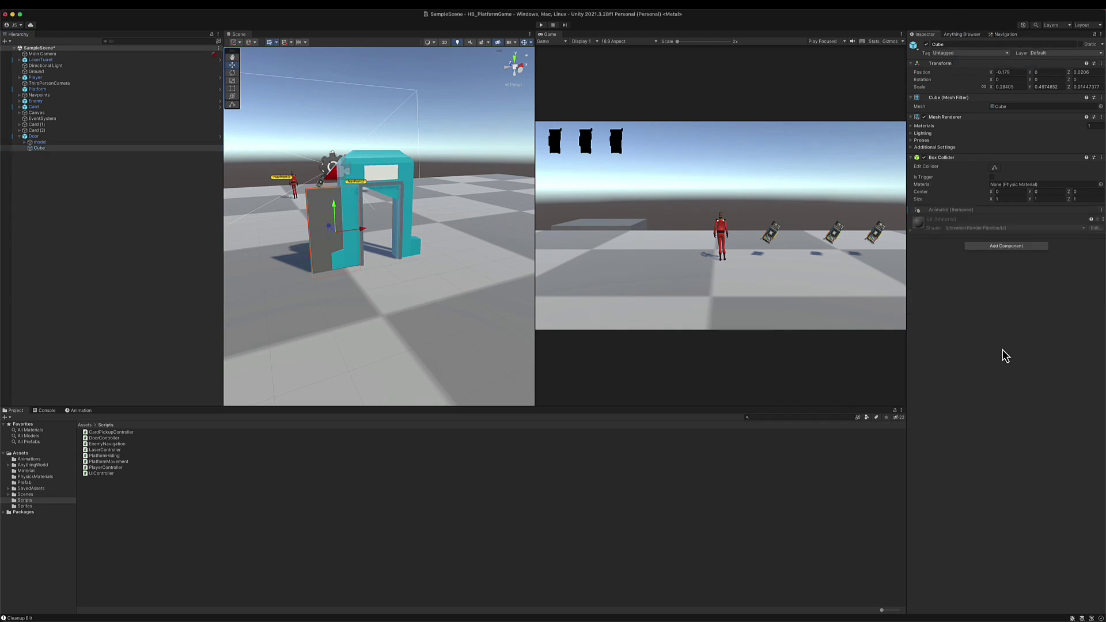
left_click(1007, 246)
type("animation")
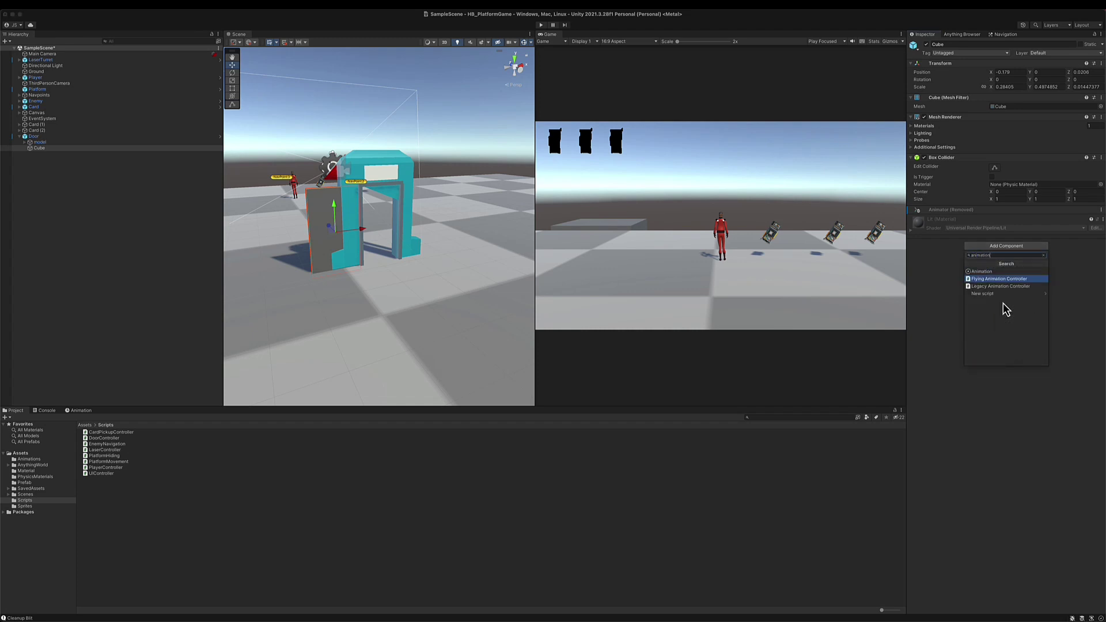
key("Up")
key("Return")
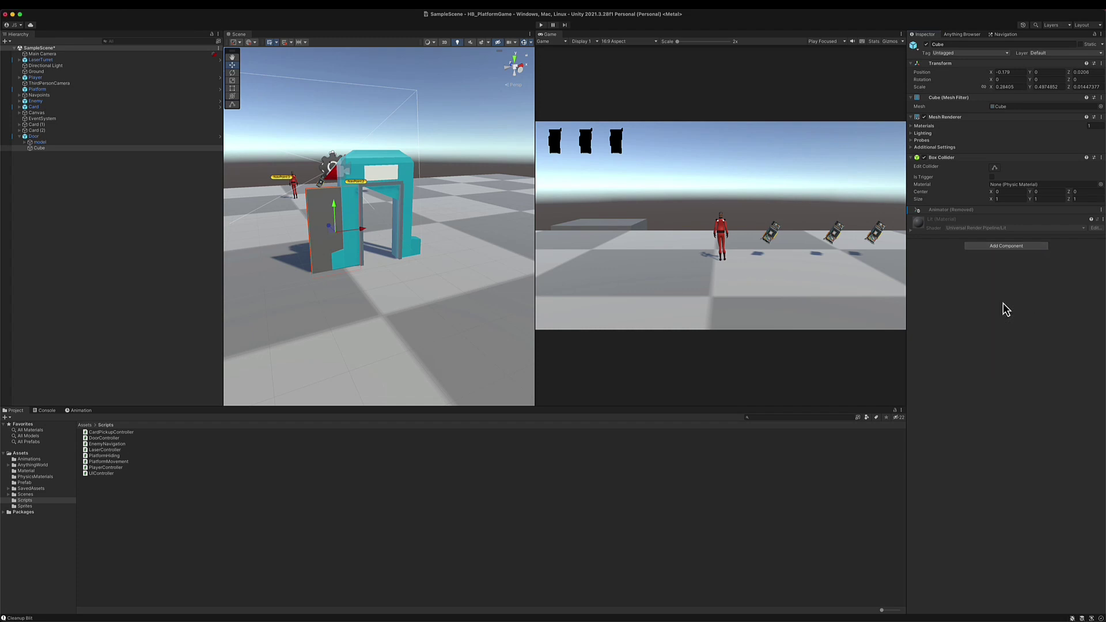
Apply all overrides of the Door object to its prefab.
left_click(33, 136)
left_click(1069, 61)
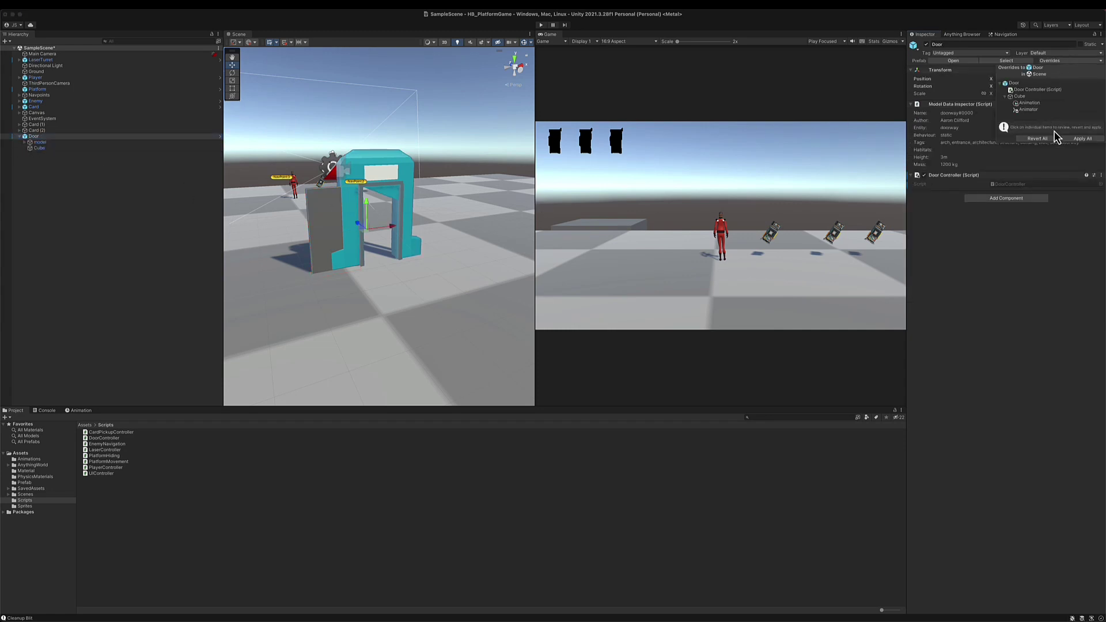
left_click(1083, 138)
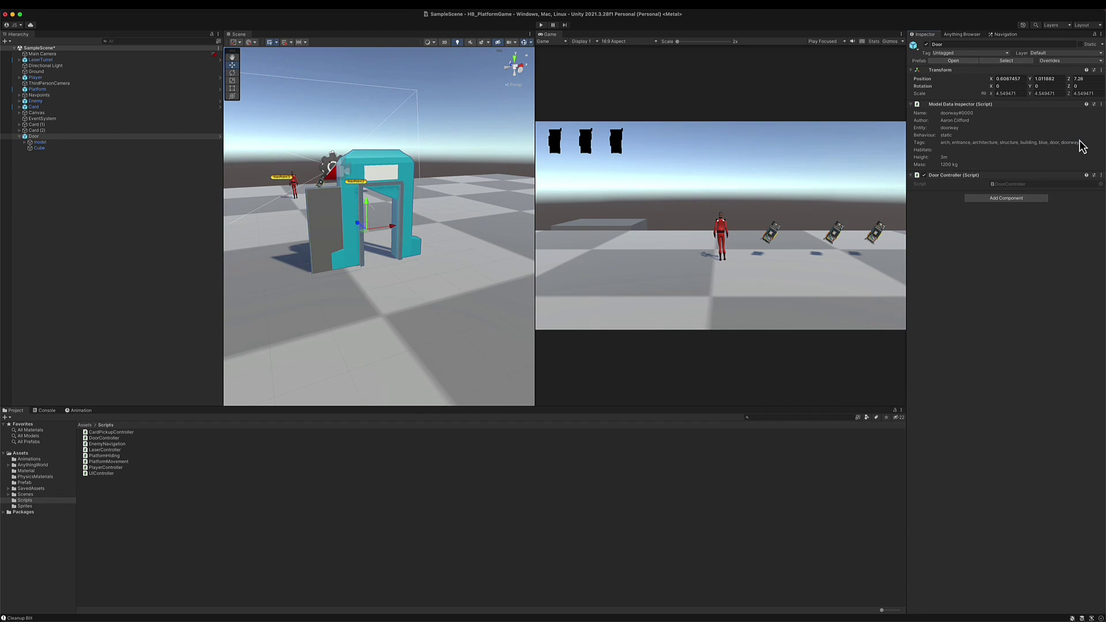
Assign the OpenDoor clip to the Cube's Animation component and its Animations list, with Play Automatically turned off.
left_click(68, 148)
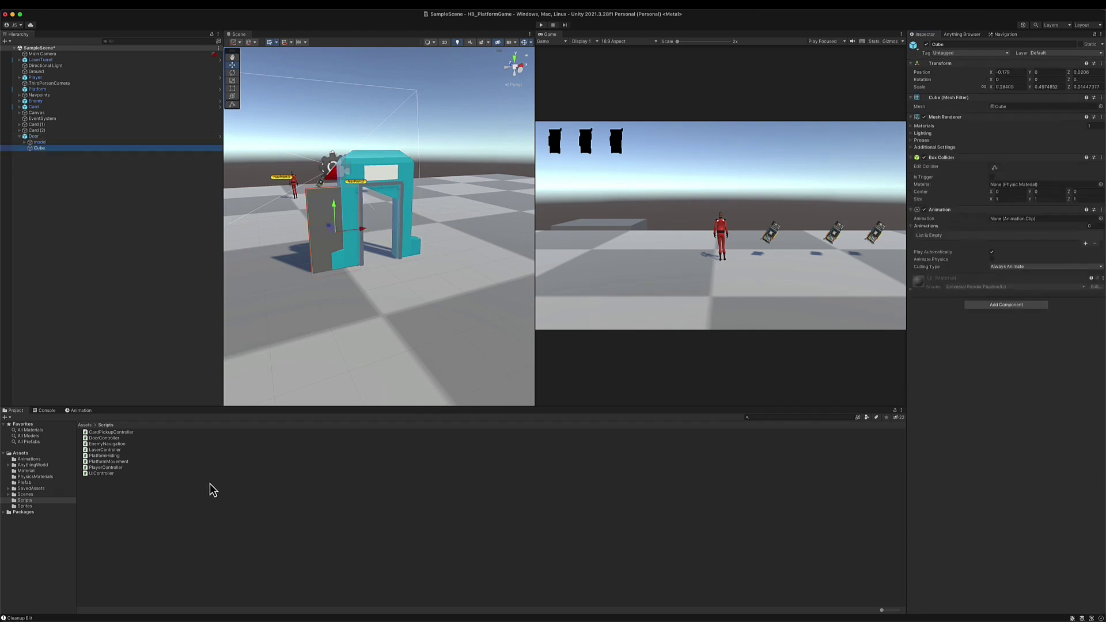
left_click(35, 459)
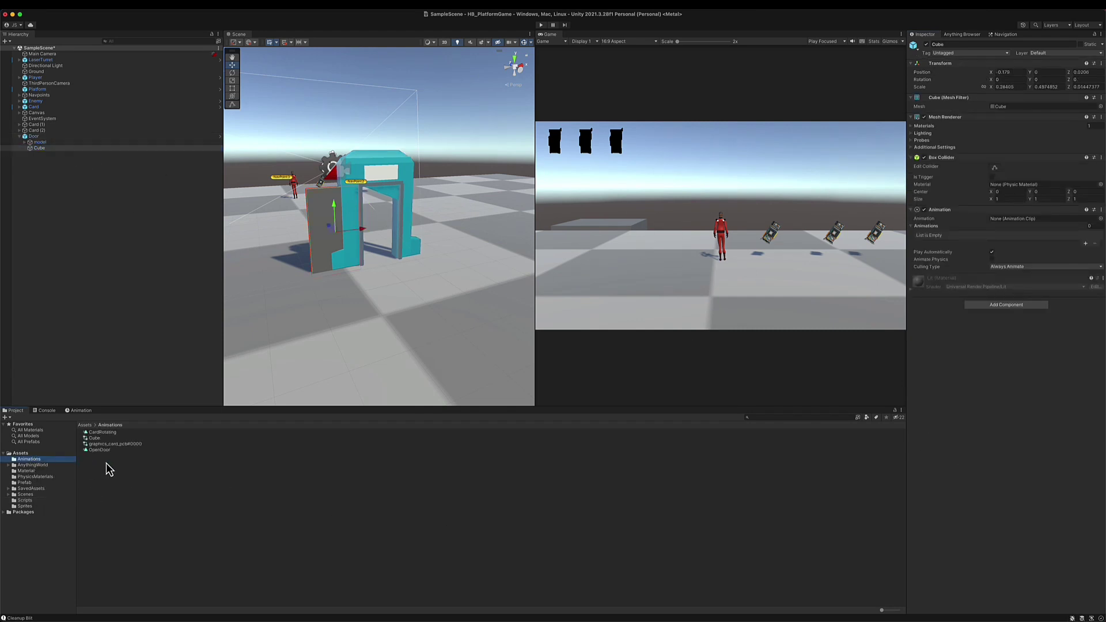
left_click_drag(100, 450, 1016, 224)
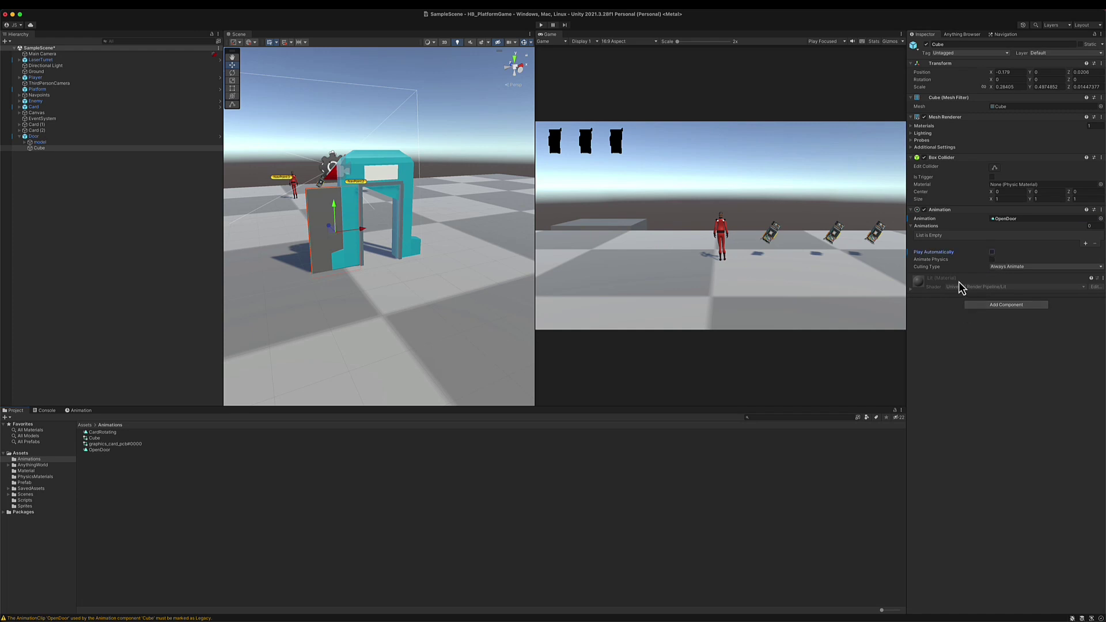
left_click_drag(104, 452, 931, 227)
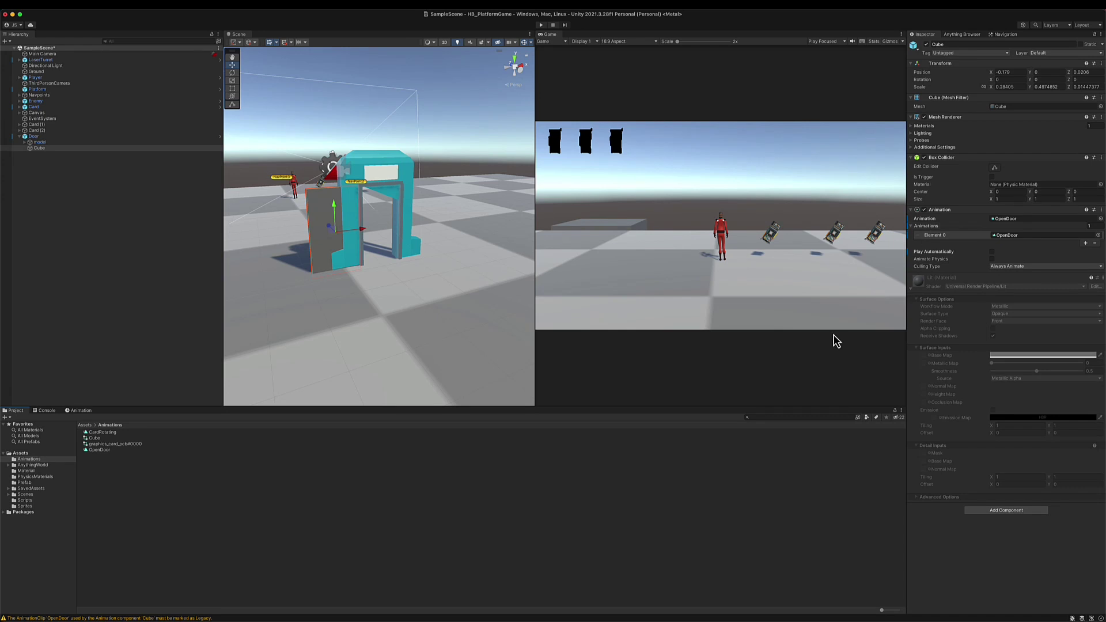
Run the game briefly to check the door on start, and scrub through the OpenDoor animation to preview the panel's motion.
left_click(541, 25)
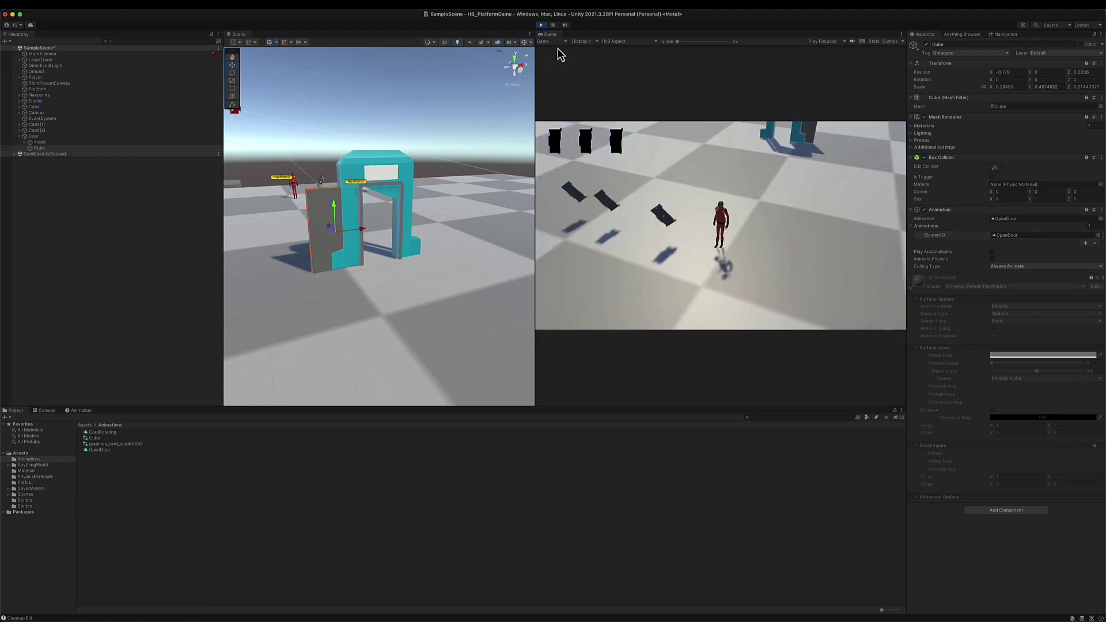
left_click(542, 24)
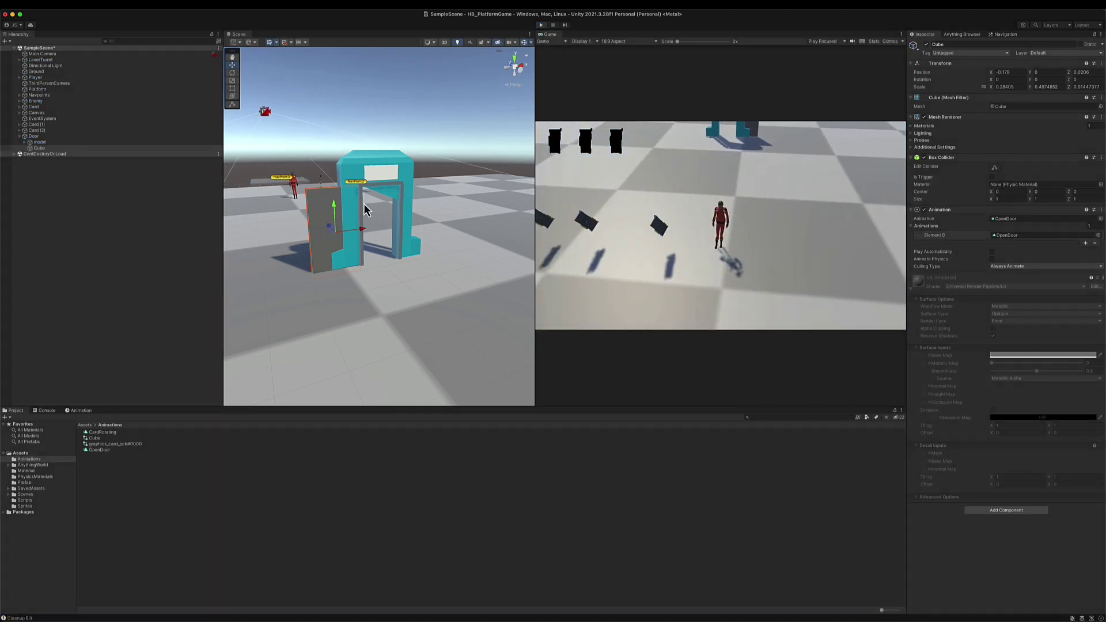
left_click(81, 410)
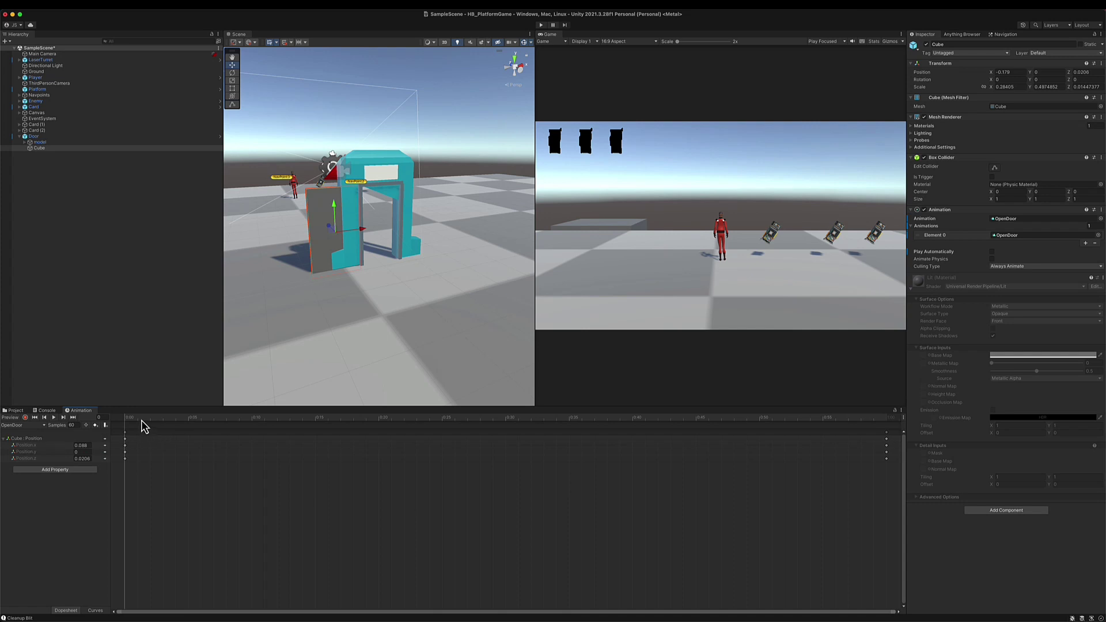
left_click_drag(141, 420, 340, 421)
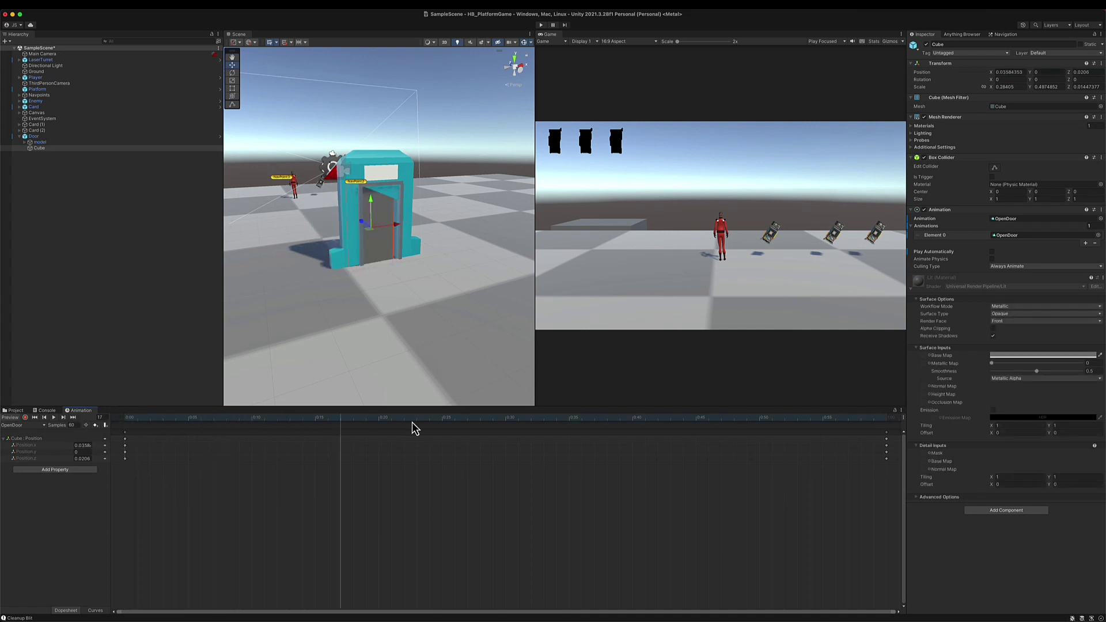
left_click_drag(412, 423, 3, 415)
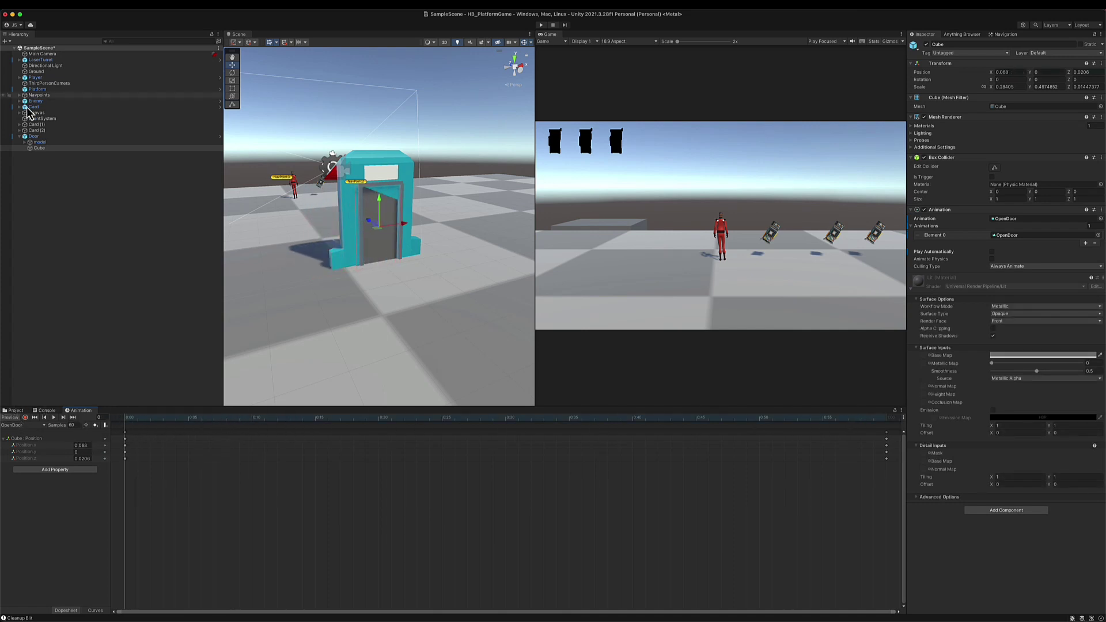
Clear the default clip of the Animation component on the Door's Cube, keeping OpenDoor in its Animations list.
left_click(36, 136)
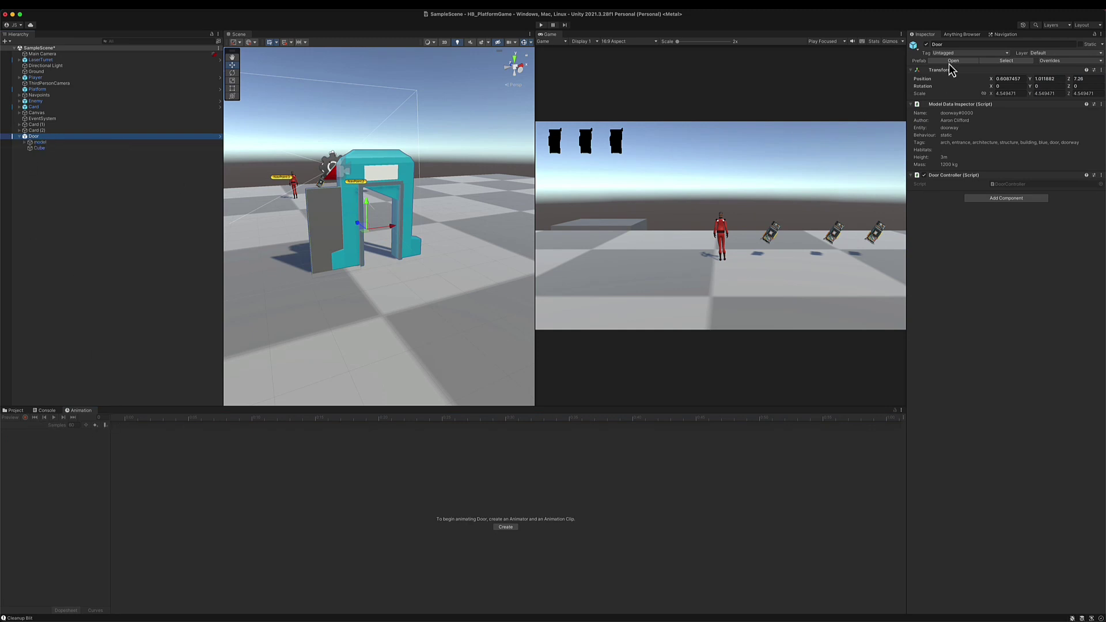
left_click(40, 148)
left_click(1011, 220)
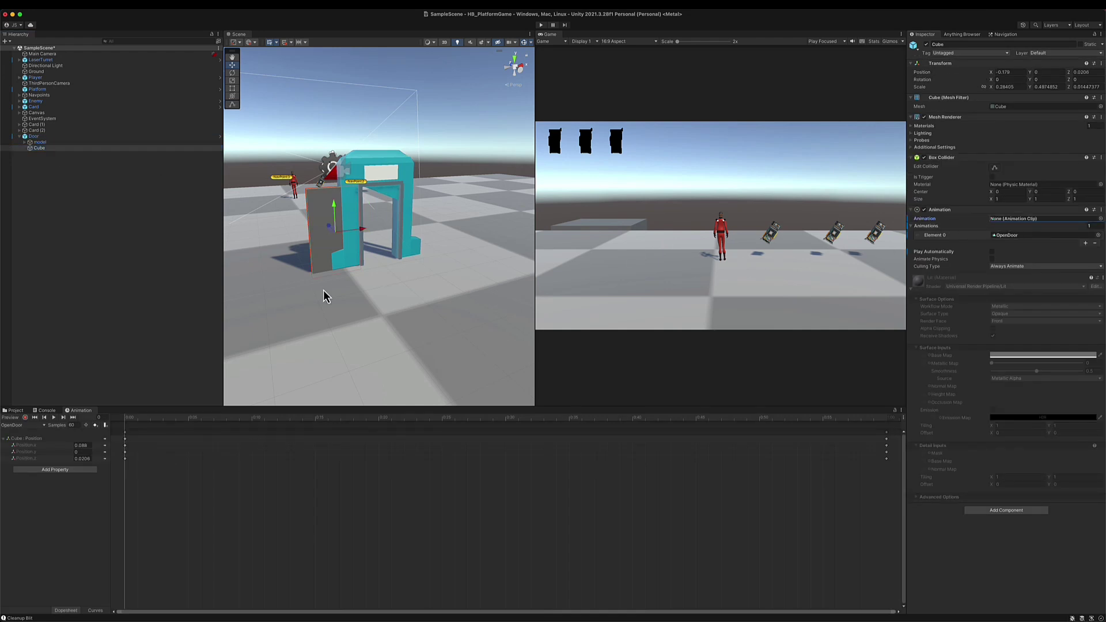
Move the Cube along X into the doorway at about 0.097, and run the game briefly to check the closed door.
left_click_drag(363, 229, 401, 229)
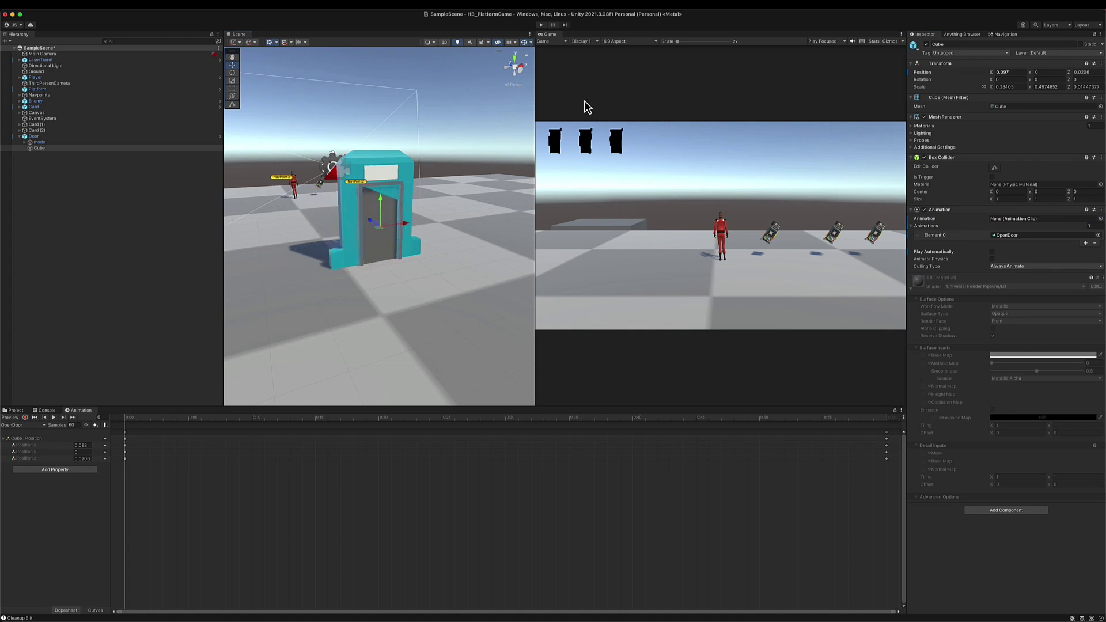
left_click(541, 25)
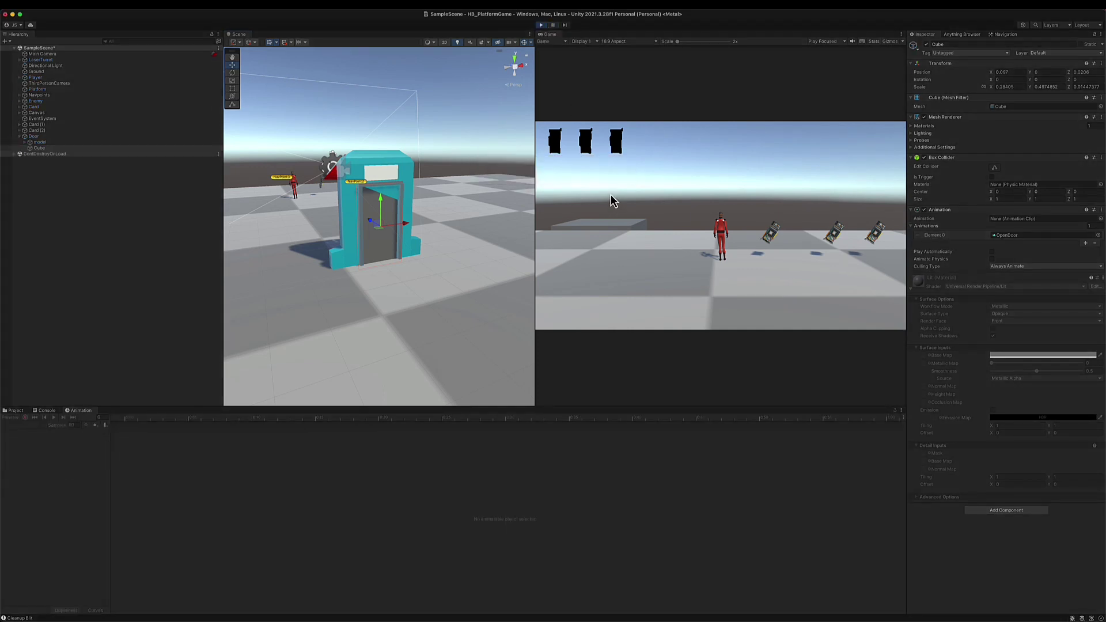
left_click(541, 25)
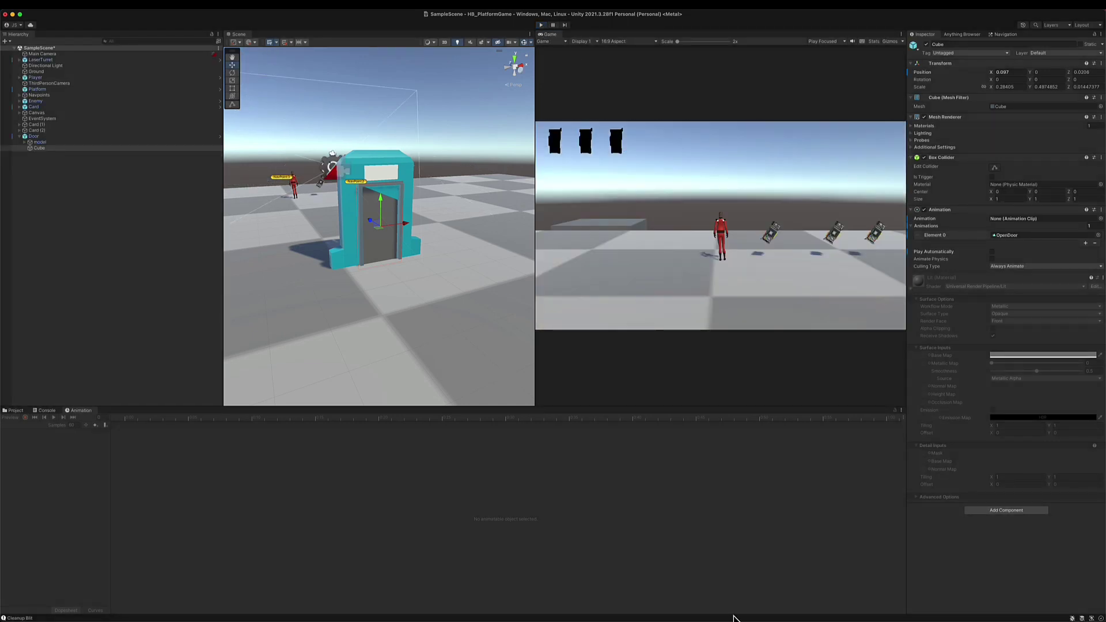
Switch to Visual Studio and open the DoorController.cs script from the Scripts folder.
mouse_move(733, 618)
left_click(687, 611)
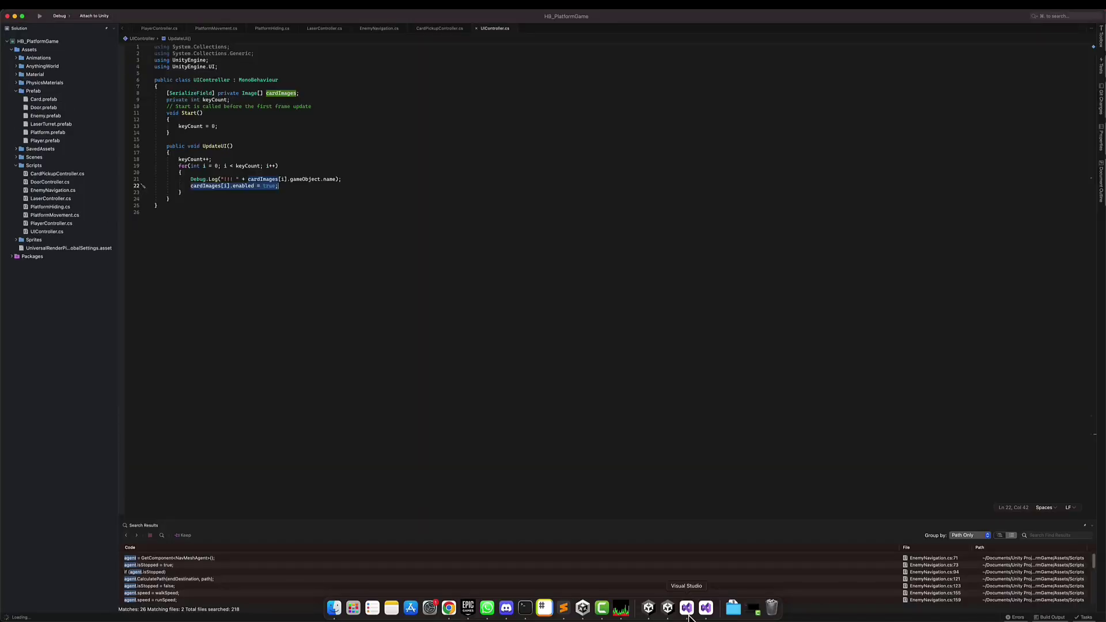
left_click(618, 333)
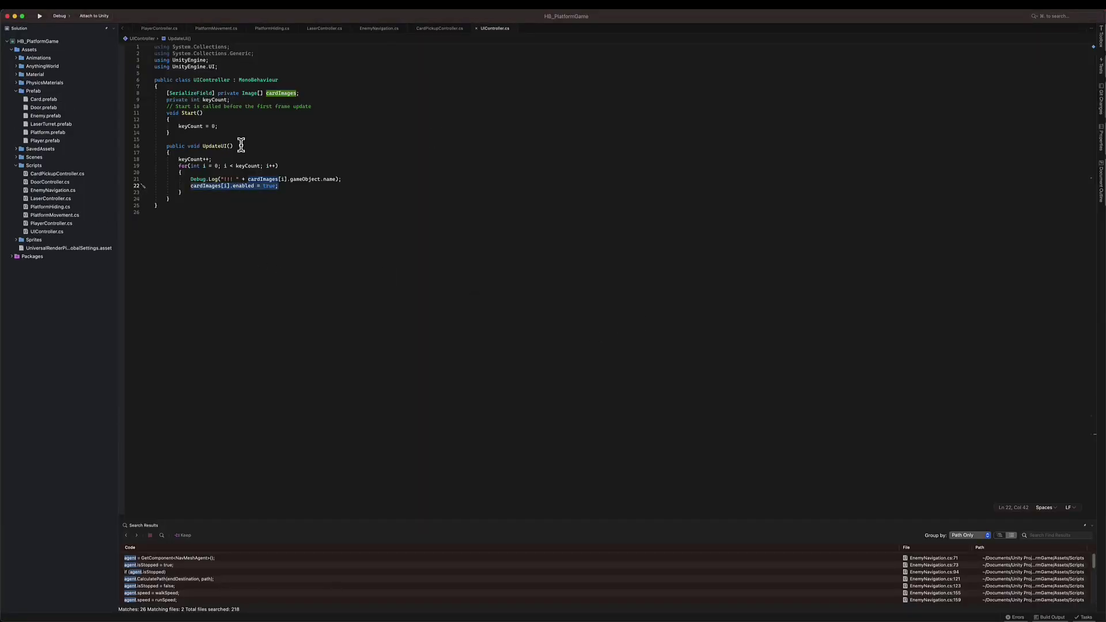
double_click(51, 182)
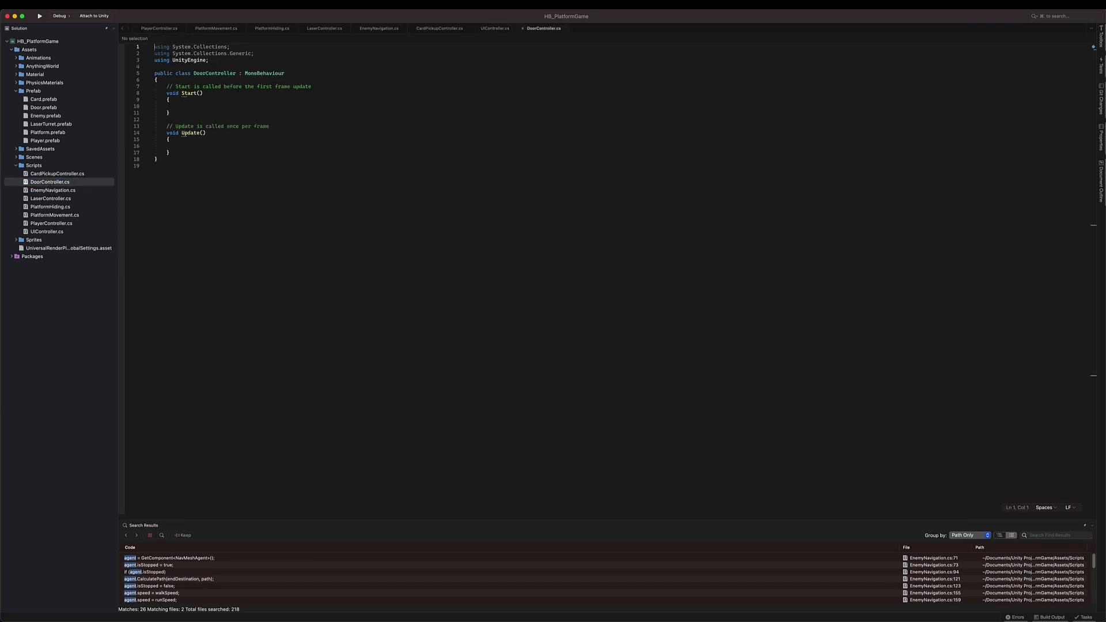
key("super+Tab")
Declare a serialized private Animation field named animation at the start of the DoorController class.
left_click(230, 144)
left_click(188, 80)
key("Return")
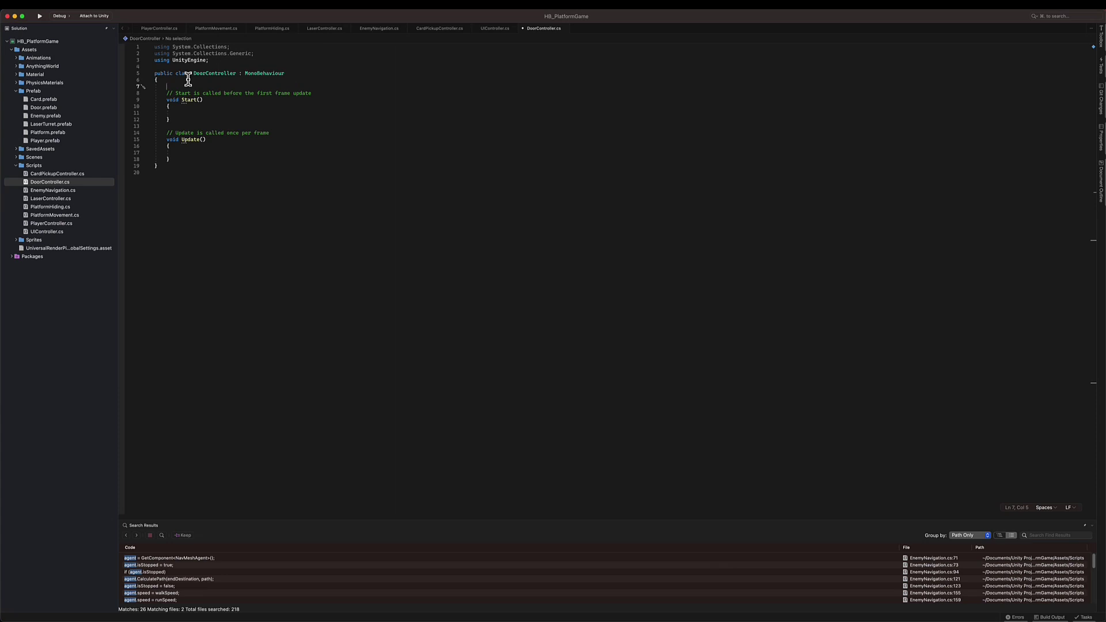
type("[SerializeField] private Animation animation;")
key("Return")
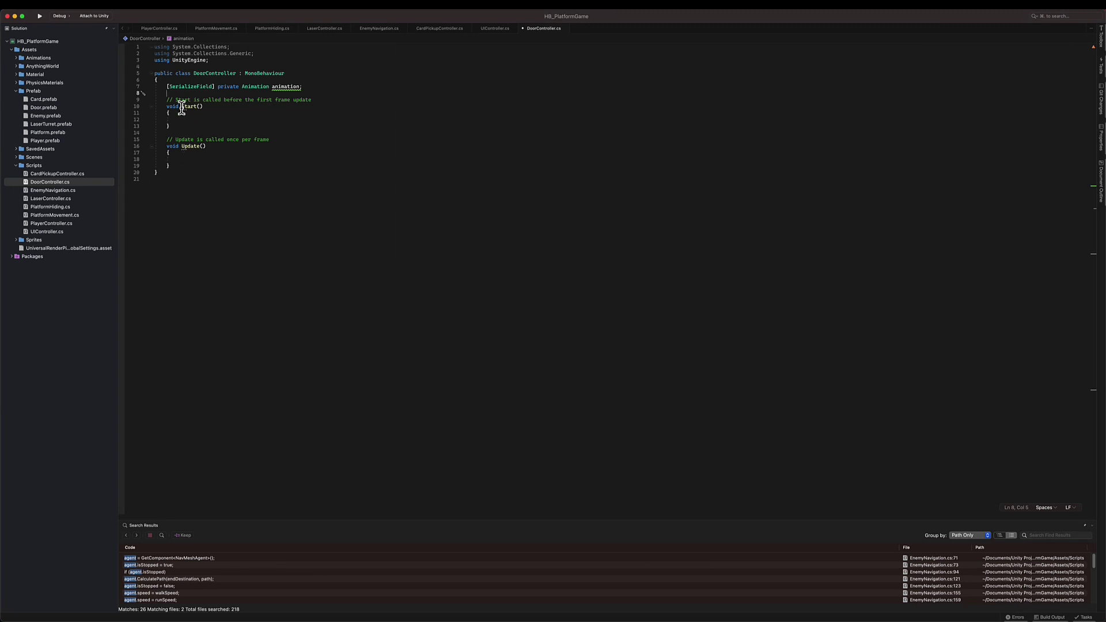
Add a public void OpenDoor() method with an empty body below the animation field.
key("Return")
key("Return")
key("Return")
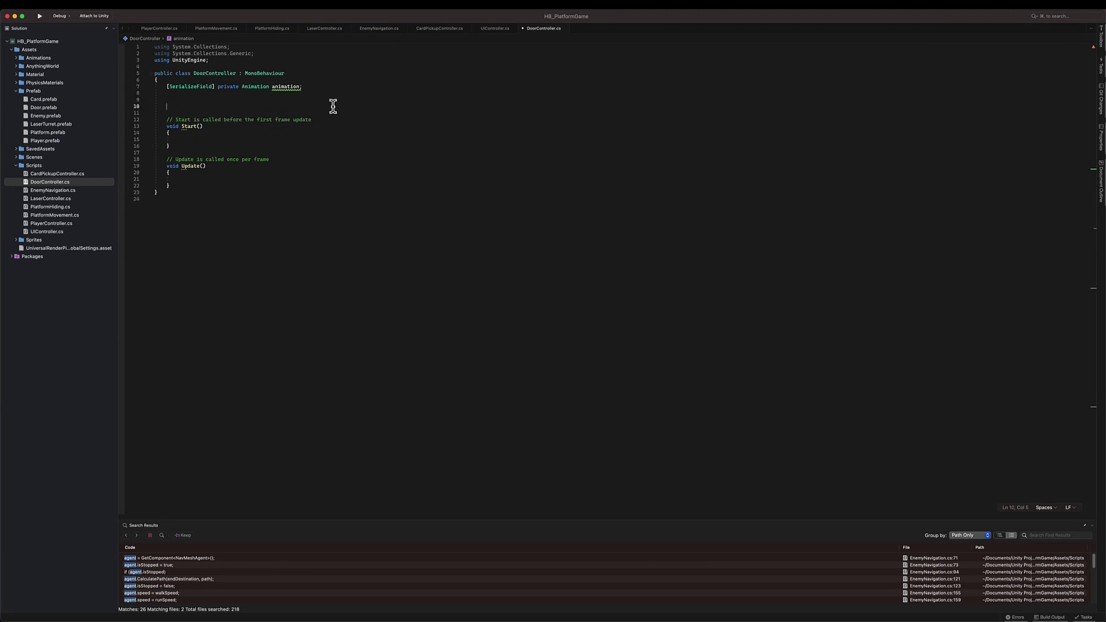
type("public void OpenDoor()")
key("Return")
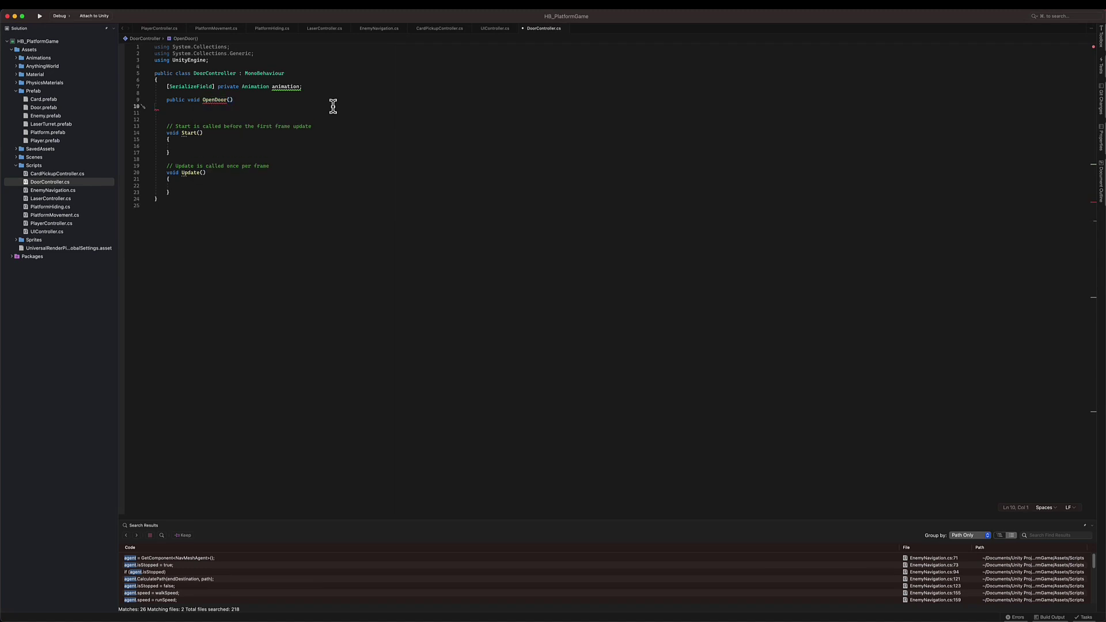
type("{")
key("Return")
type("D")
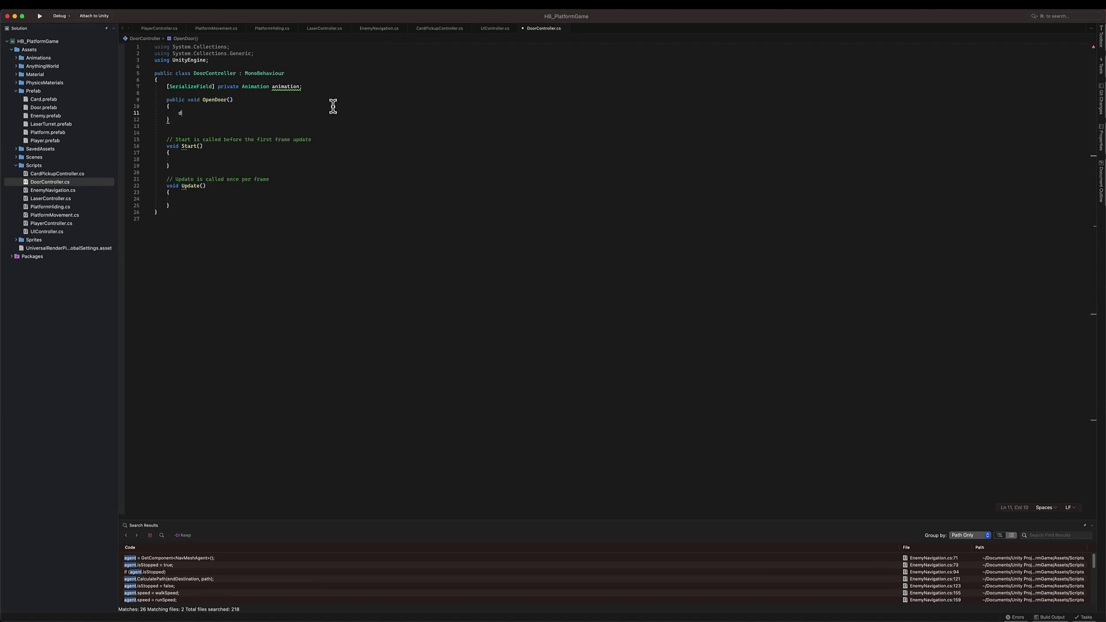
type("oorControlle")
key("BackSpace")
key("BackSpace")
key("BackSpace")
key("BackSpace")
key("BackSpace")
key("BackSpace")
key("BackSpace")
Call animation.Play(); inside the OpenDoor method.
type("animation.p")
key("Down")
key("Return")
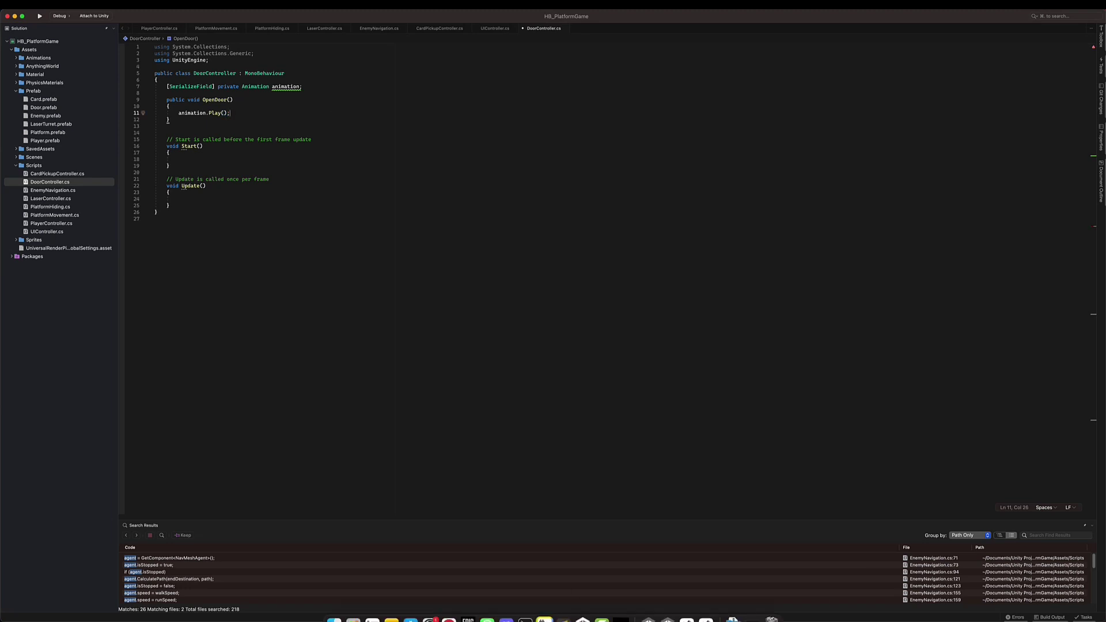
Switch to Unity to check the door clip's name in the Animations folder, and return to the script in Visual Studio.
left_click(667, 614)
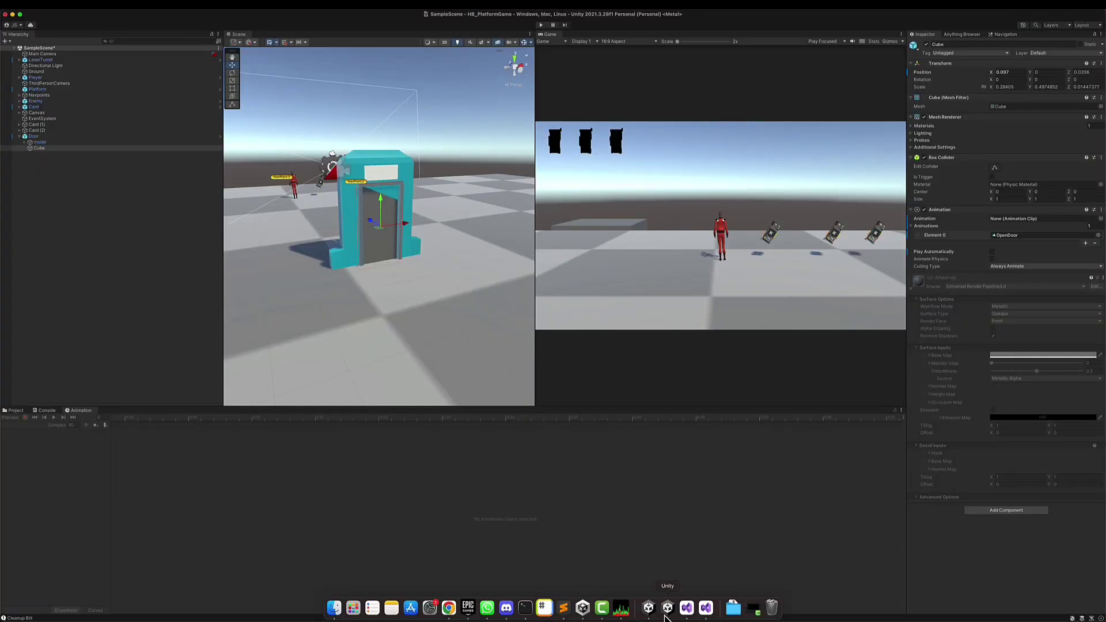
left_click(13, 411)
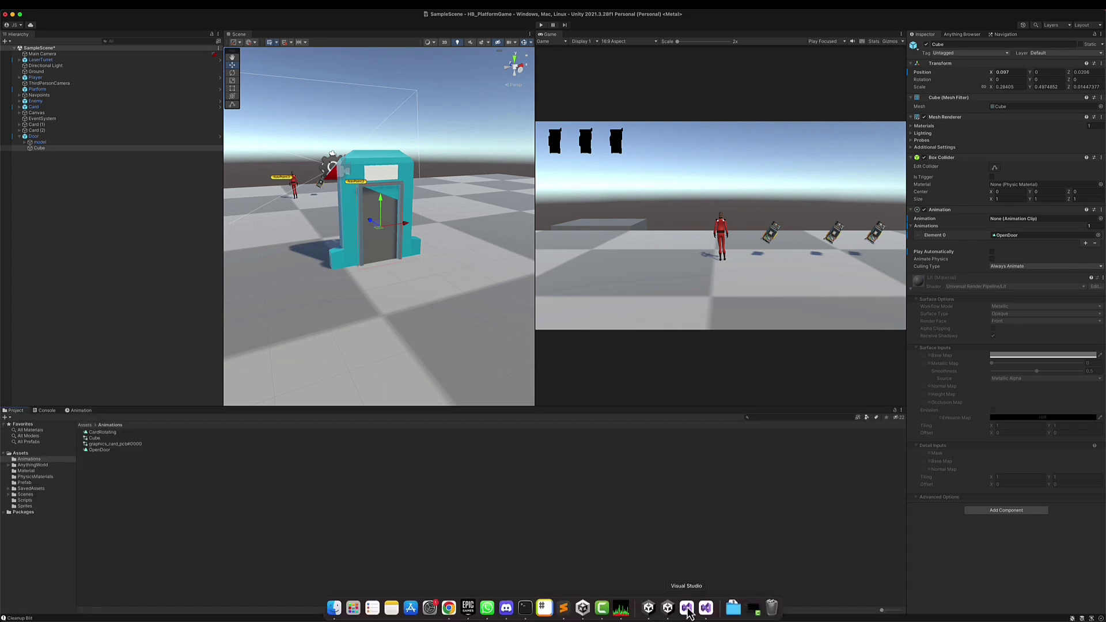
left_click(687, 608)
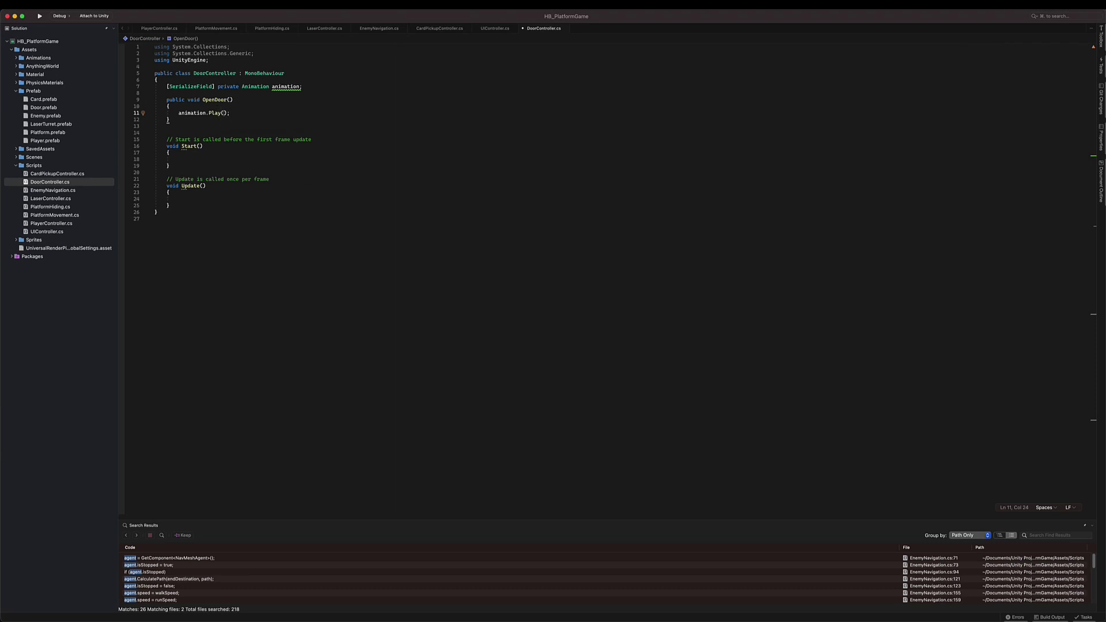
left_click(666, 616)
Pass the string "OpenDoor" as the argument of the animation.Play call.
key("BackSpace")
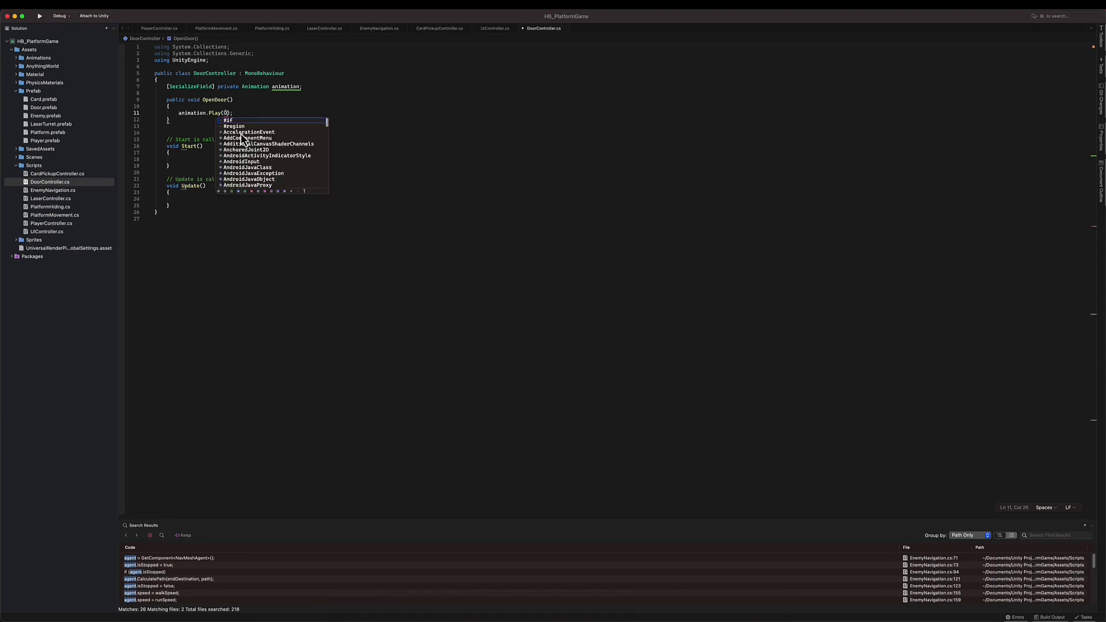
key("Escape")
type("OpenDoor")
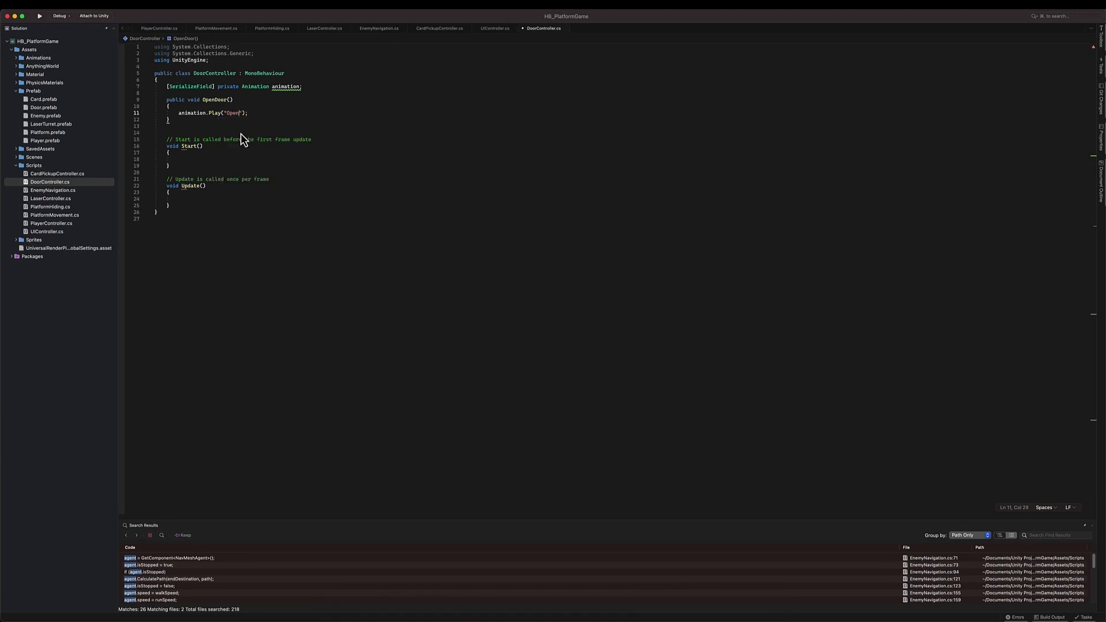
left_click(276, 121)
left_click(191, 93)
key("Return")
key("Return")
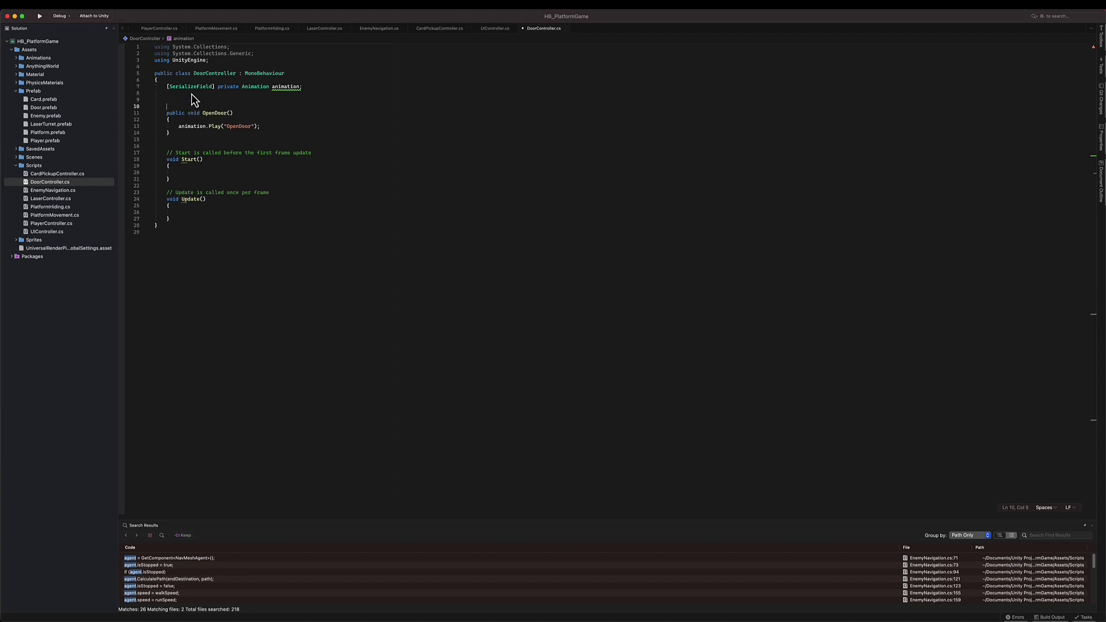
key("BackSpace")
key("BackSpace")
key("BackSpace")
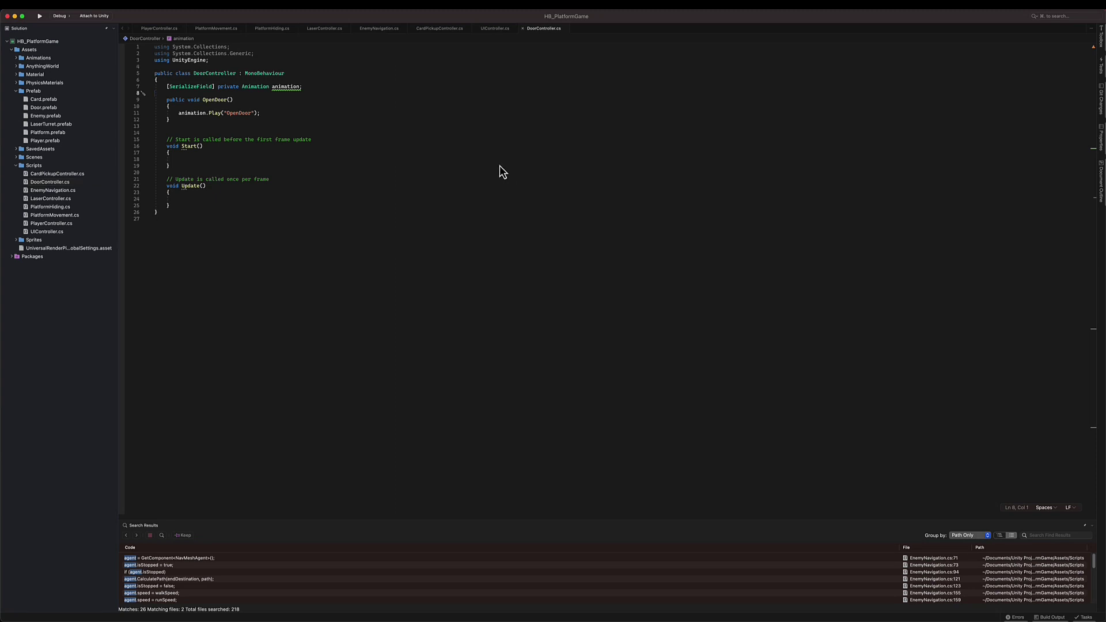
Start an if statement with an empty condition after the for loop in the UpdateUI method of UIController.cs.
left_click(495, 29)
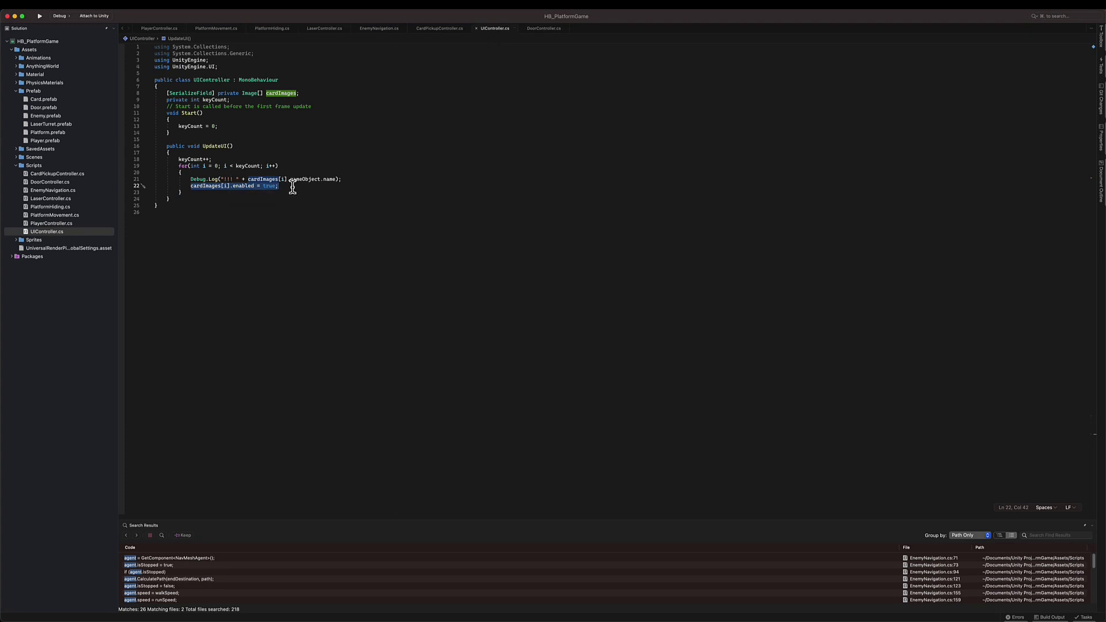
left_click(292, 191)
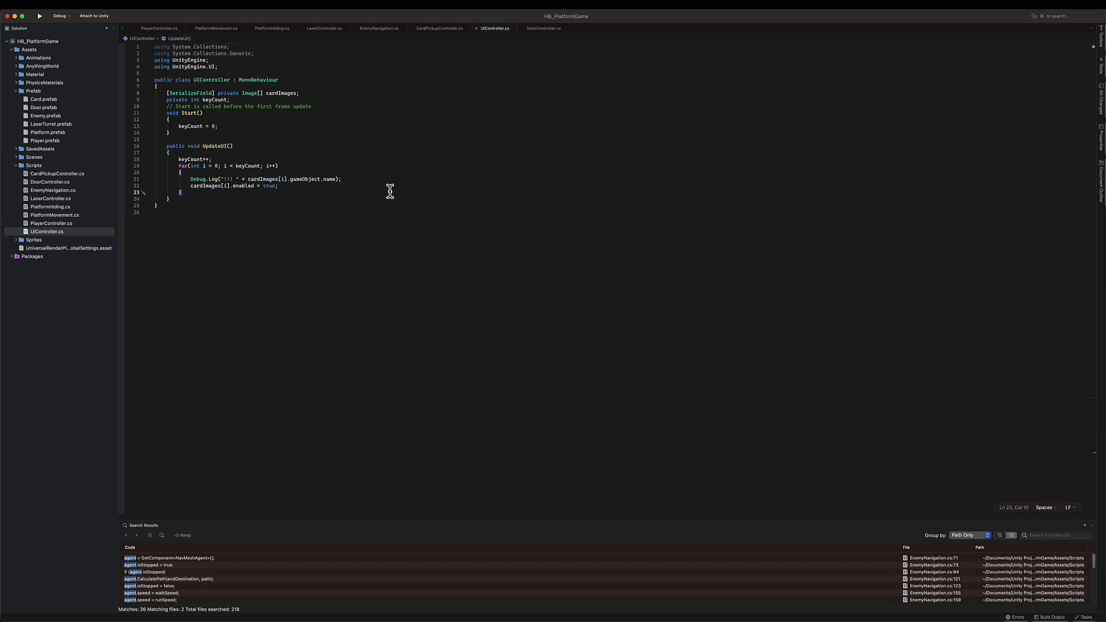
key("Return")
type("if (he")
key("BackSpace")
key("BackSpace")
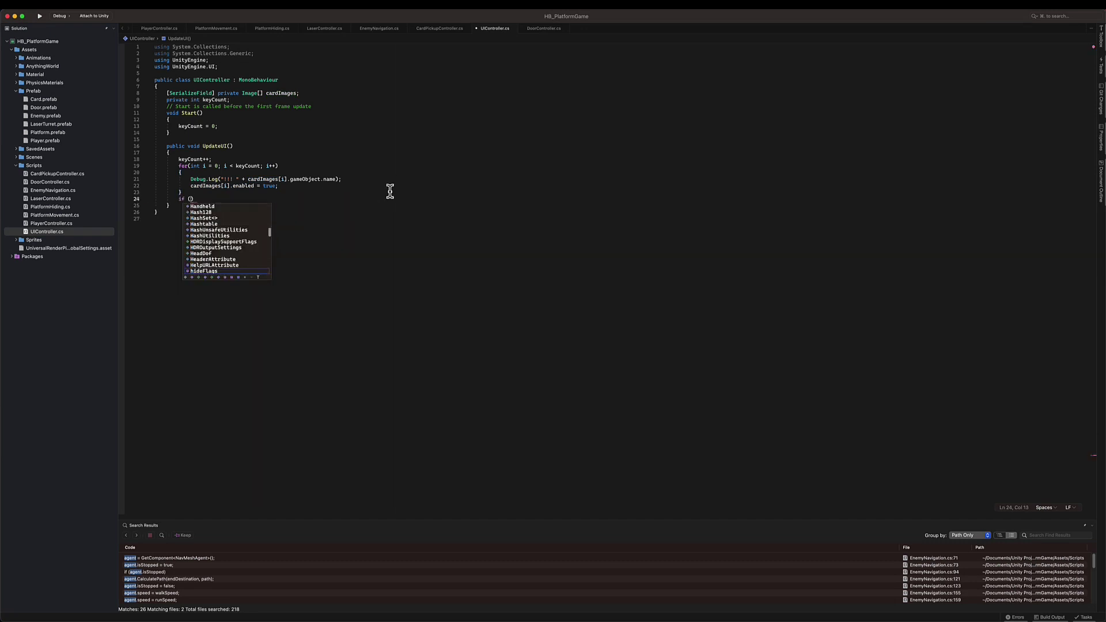
Declare a serialized UnityEvent field named OpenDoor at the top of the UIController class, importing the UnityEngine.Events namespace.
left_click(271, 87)
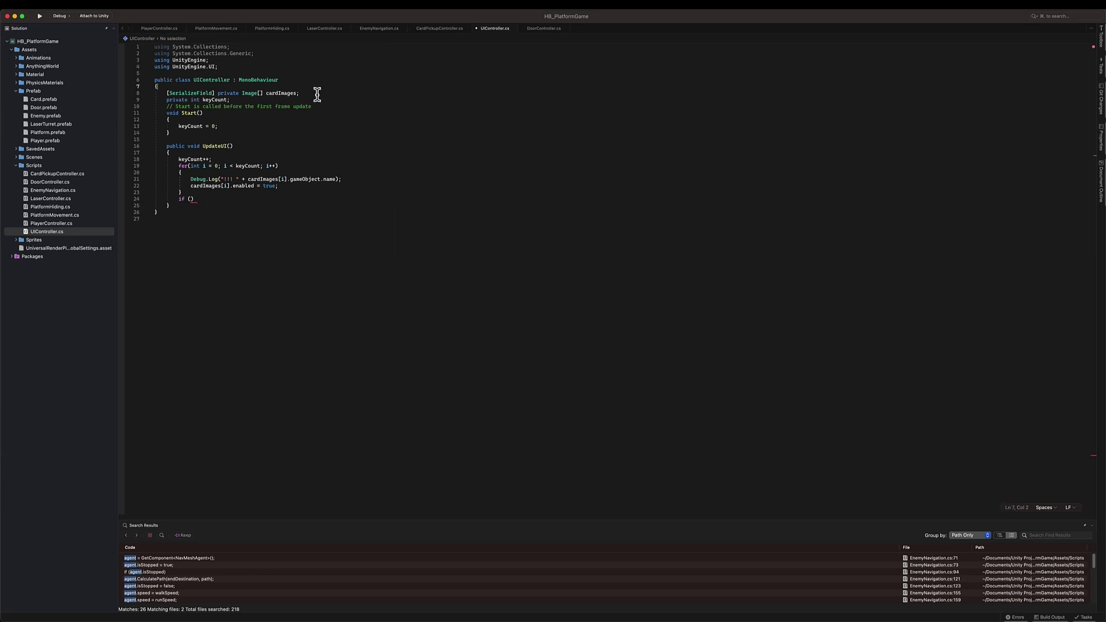
key("Return")
type("[SerializeField]")
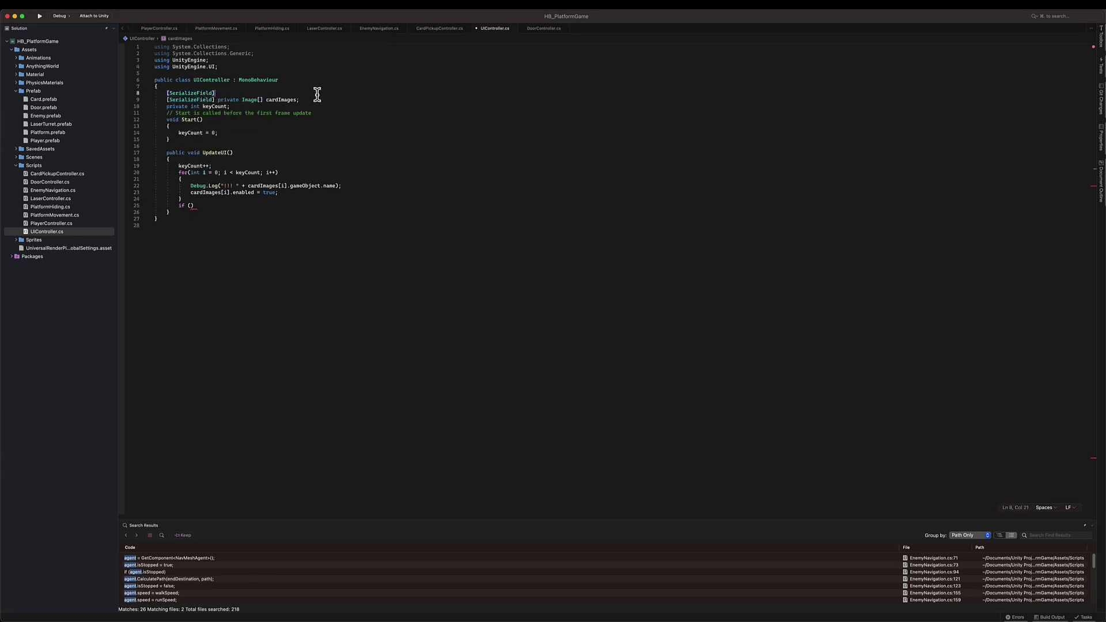
type(" Uni")
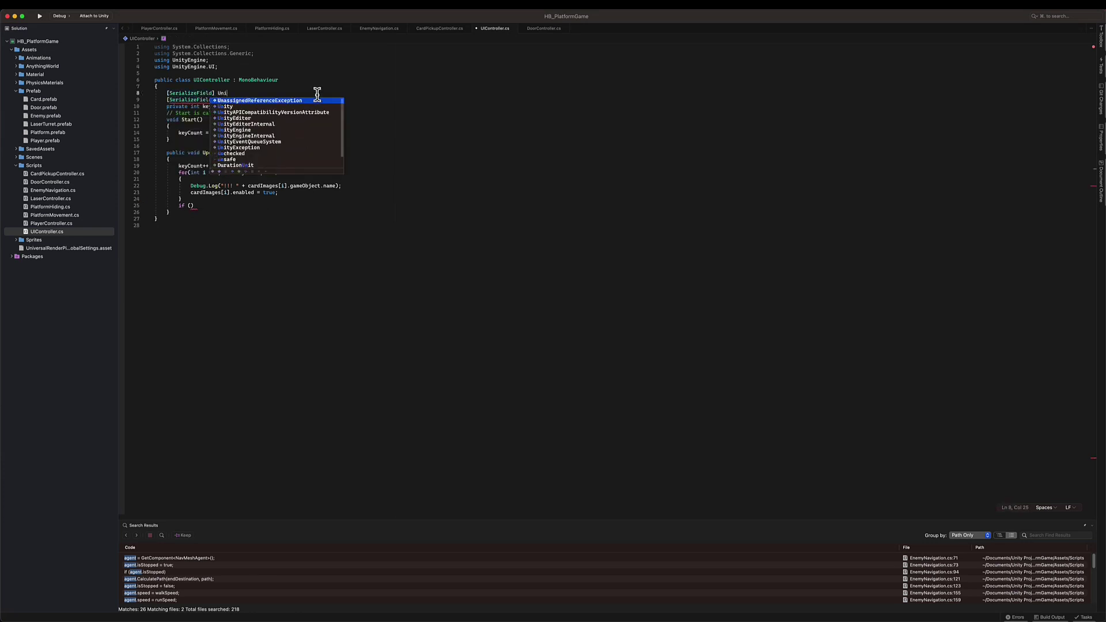
type("tyEve")
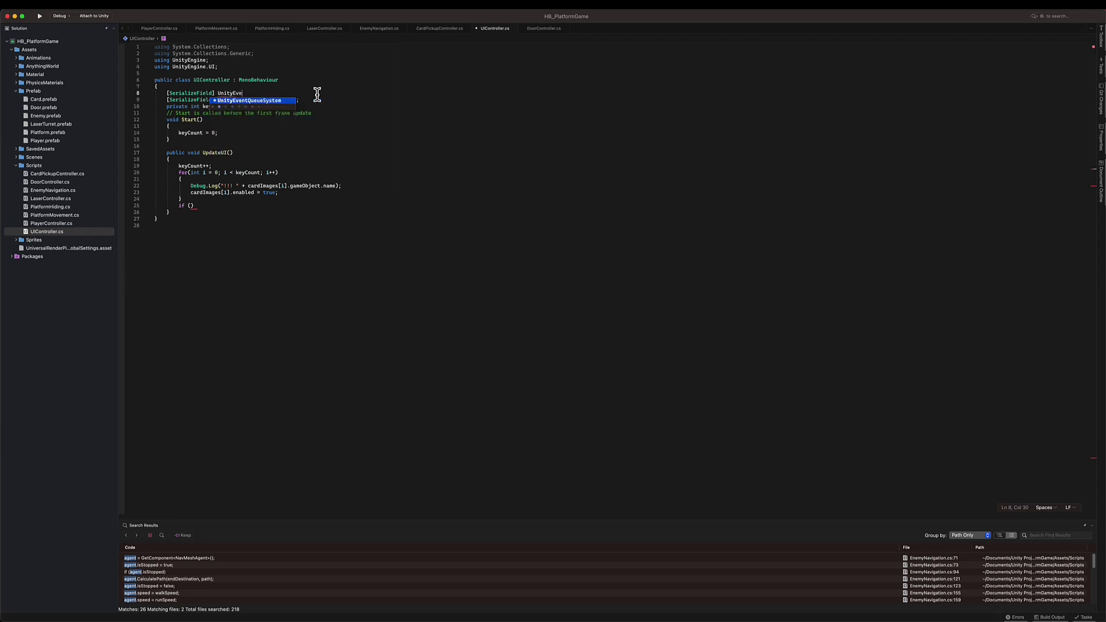
type("nt")
left_click(144, 94)
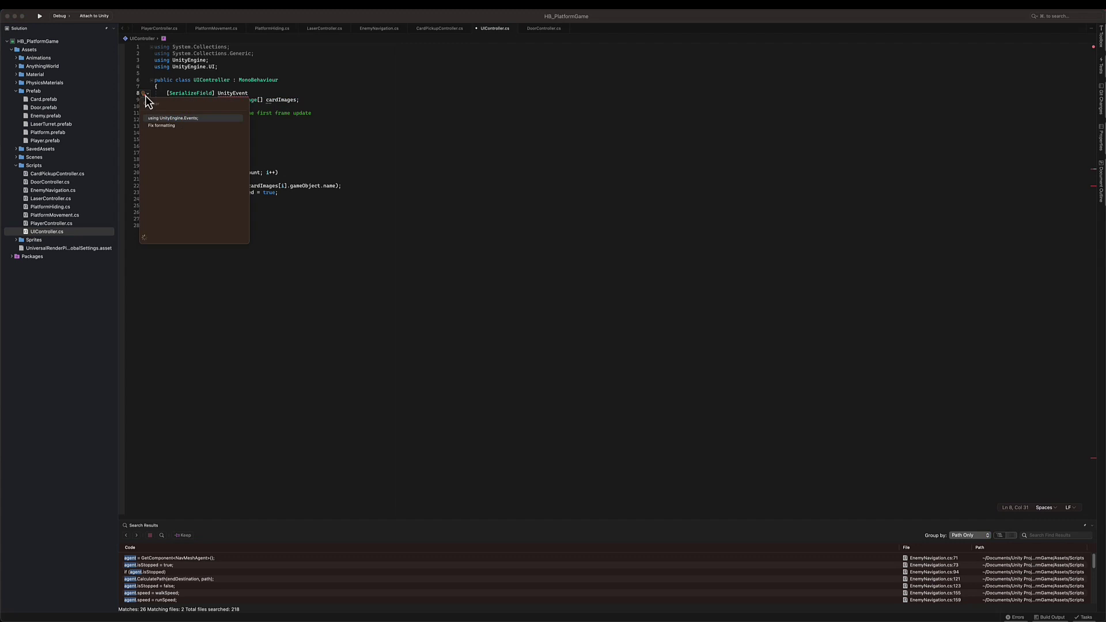
left_click(177, 118)
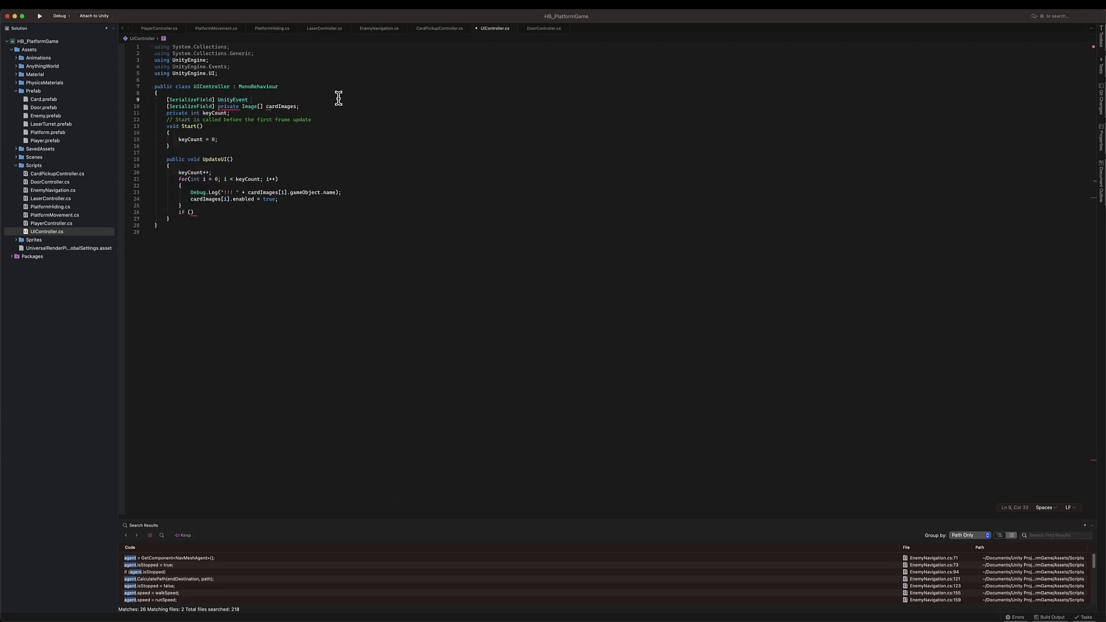
type("OpenDoor")
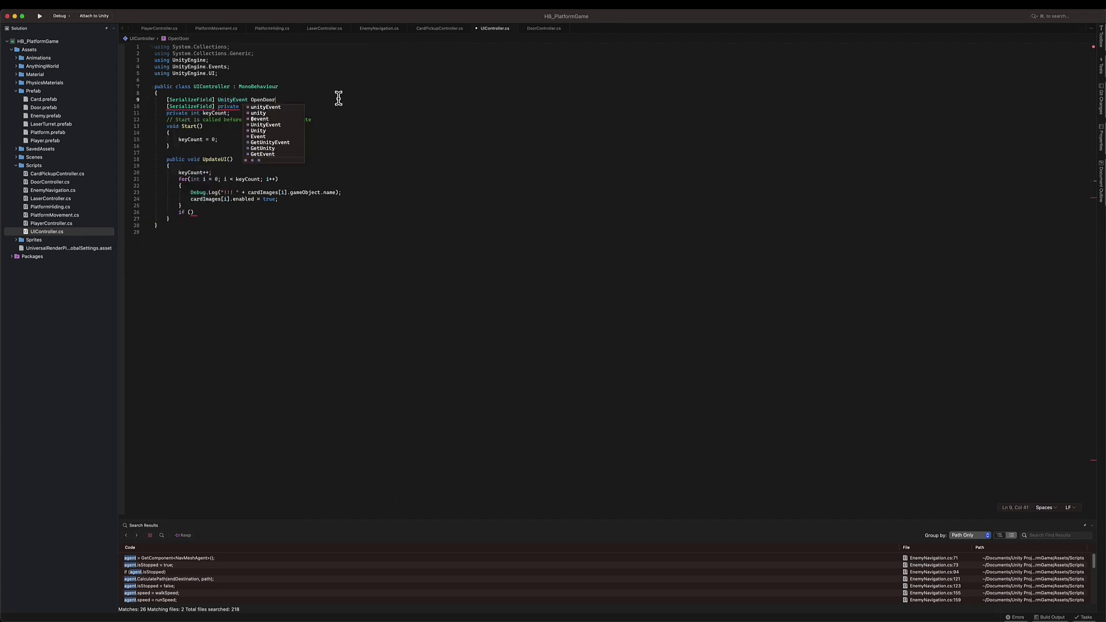
type(";")
Complete the if statement in UpdateUI with the condition keyCount == 3 and a body calling OpenDoor.Invoke();, and save the script.
left_click(191, 212)
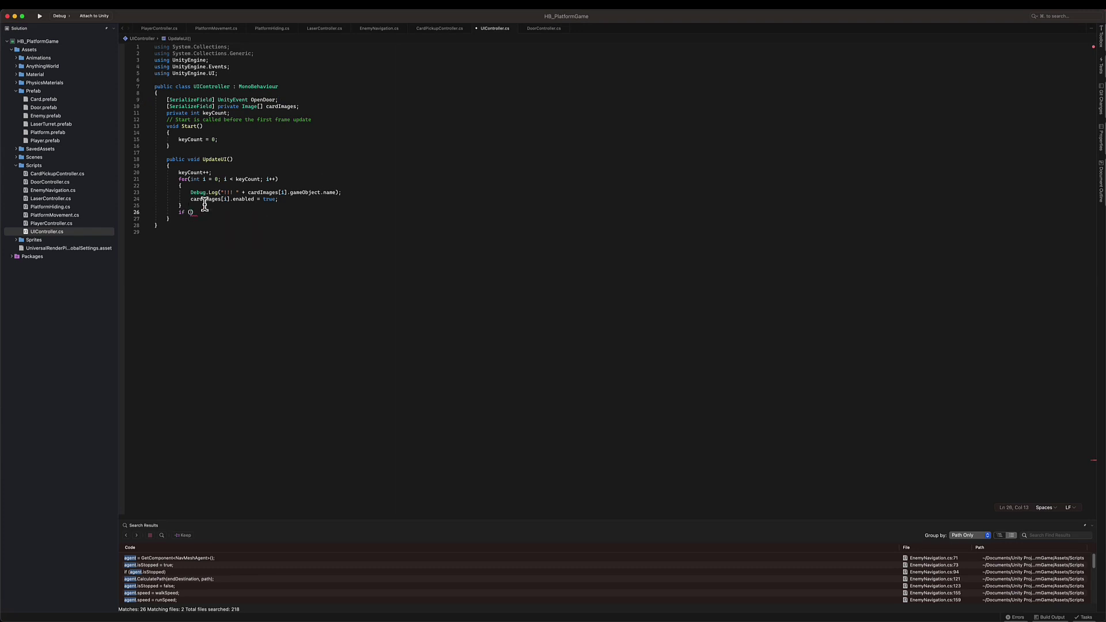
type("keyCount == 3)")
key("Return")
type("{")
key("Return")
type("OpenCovoor.Invoke();")
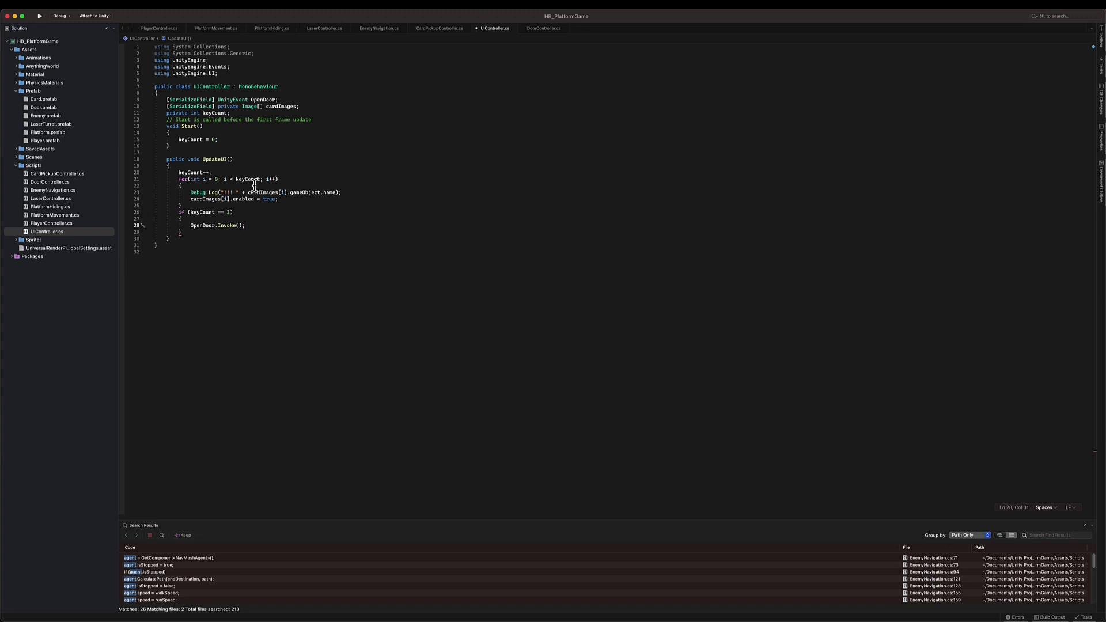
key("super+d")
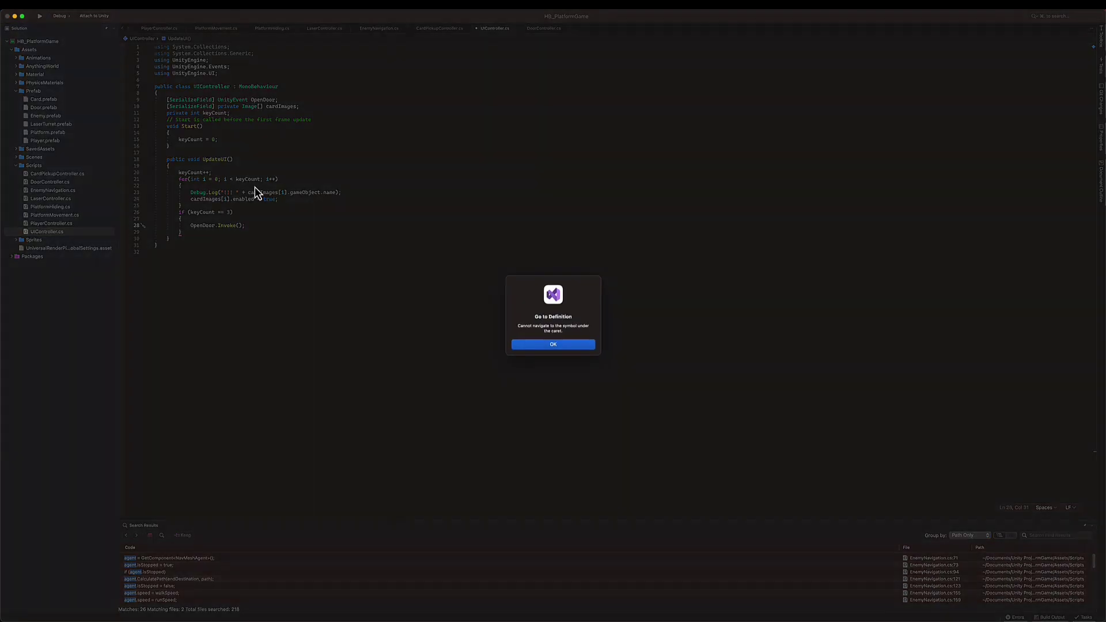
left_click(570, 346)
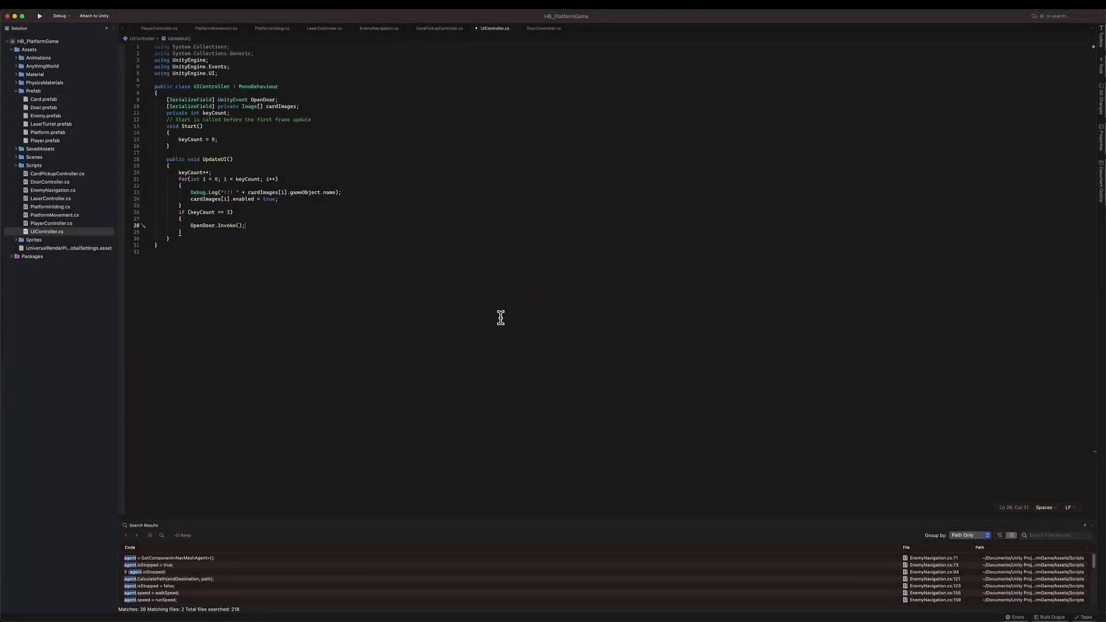
left_click(499, 316)
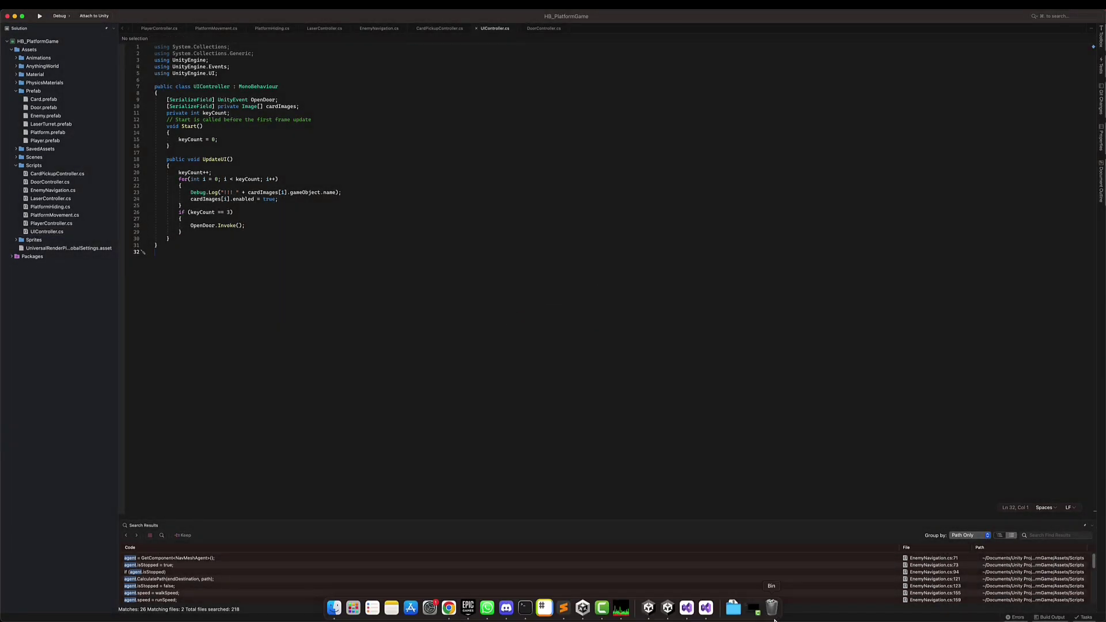
Switch to Unity and add a listener to the Canvas's Open Door event that calls DoorController.OpenDoor on the Door object.
left_click(669, 612)
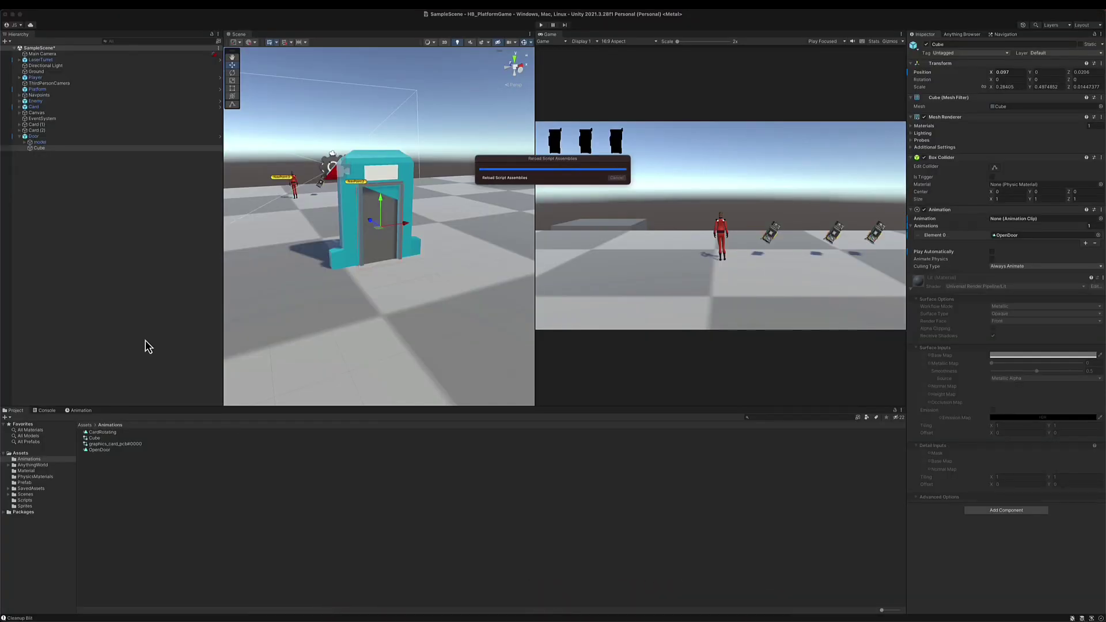
left_click(36, 113)
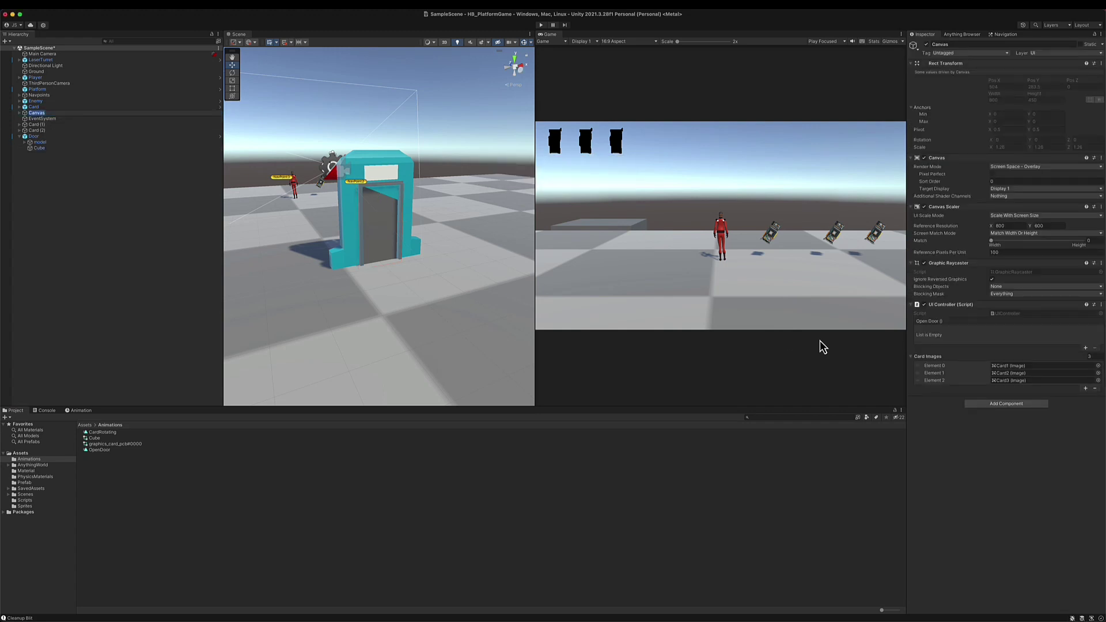
left_click(1086, 348)
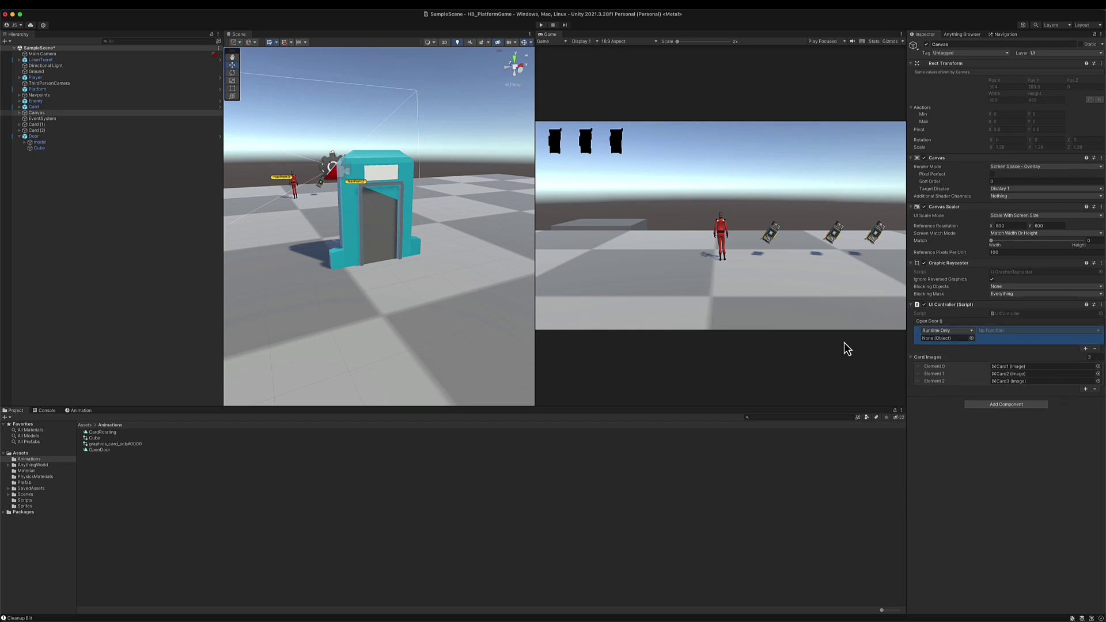
left_click_drag(37, 113, 949, 340)
left_click(1019, 331)
mouse_move(1021, 374)
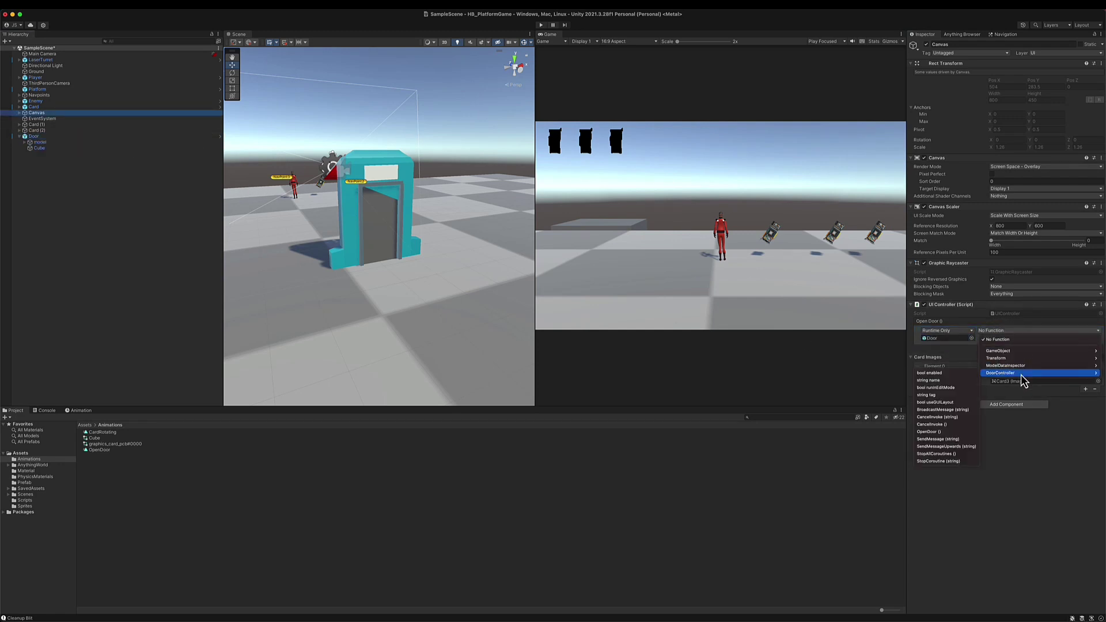
left_click(950, 432)
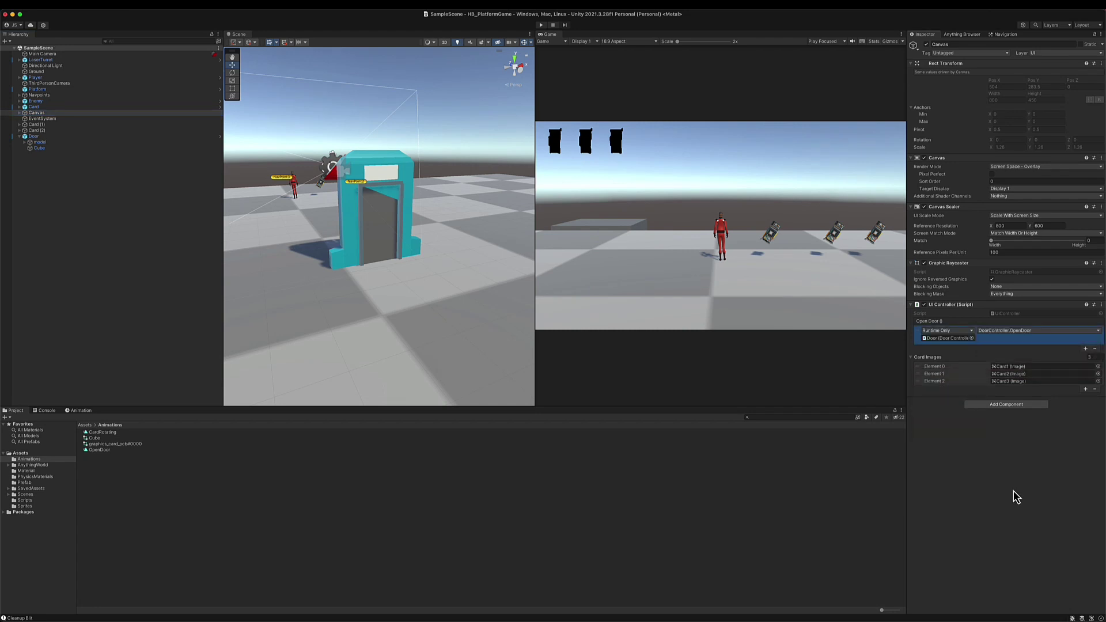
Play-test the game by collecting the cards, check the Console for errors, and exit play mode.
left_click(541, 27)
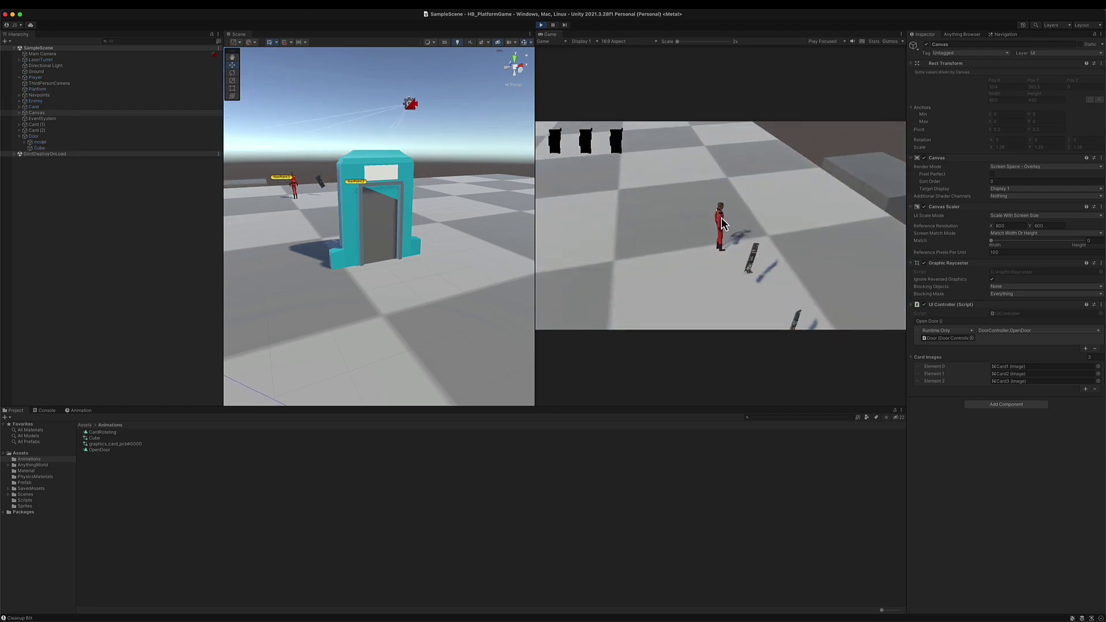
key("w")
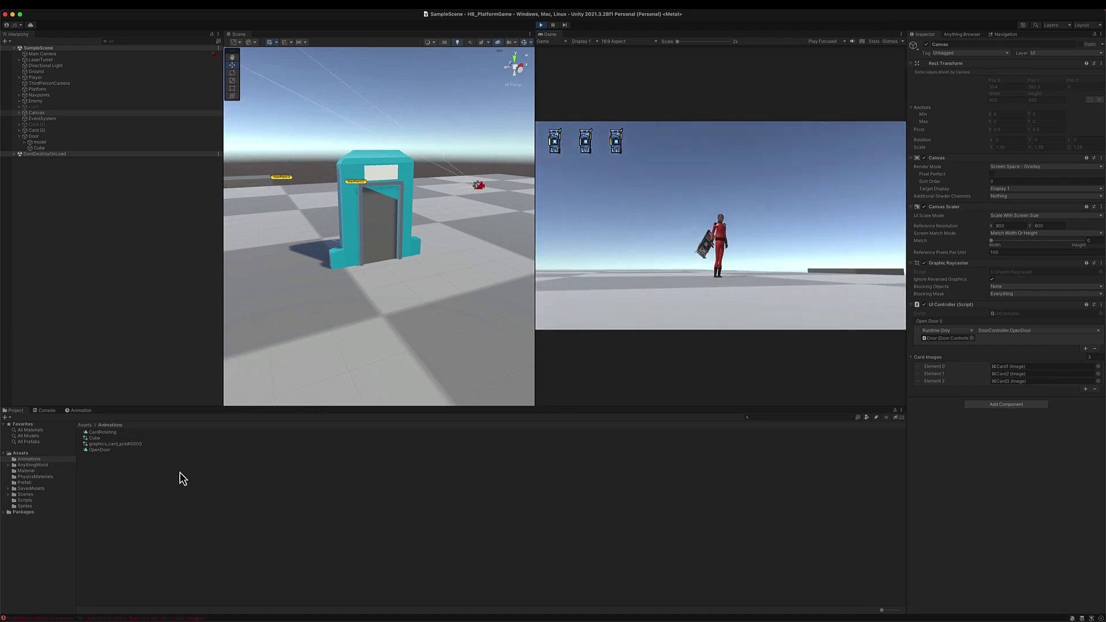
left_click(47, 410)
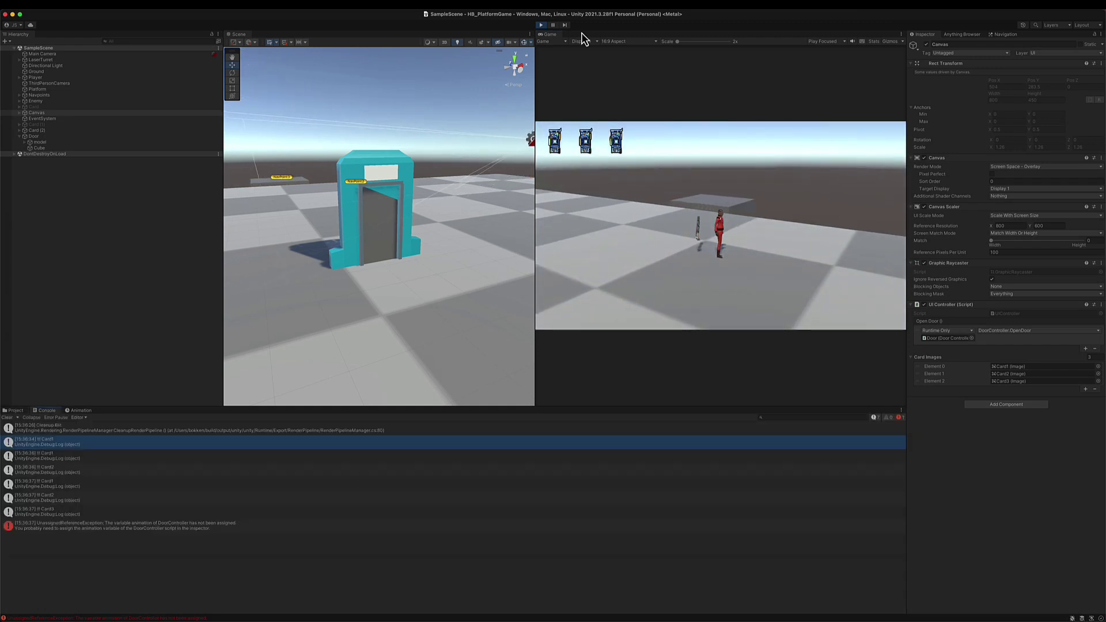
left_click(541, 25)
Assign the door's Cube to the Animation reference of the Door Controller script on the Door object.
left_click(49, 137)
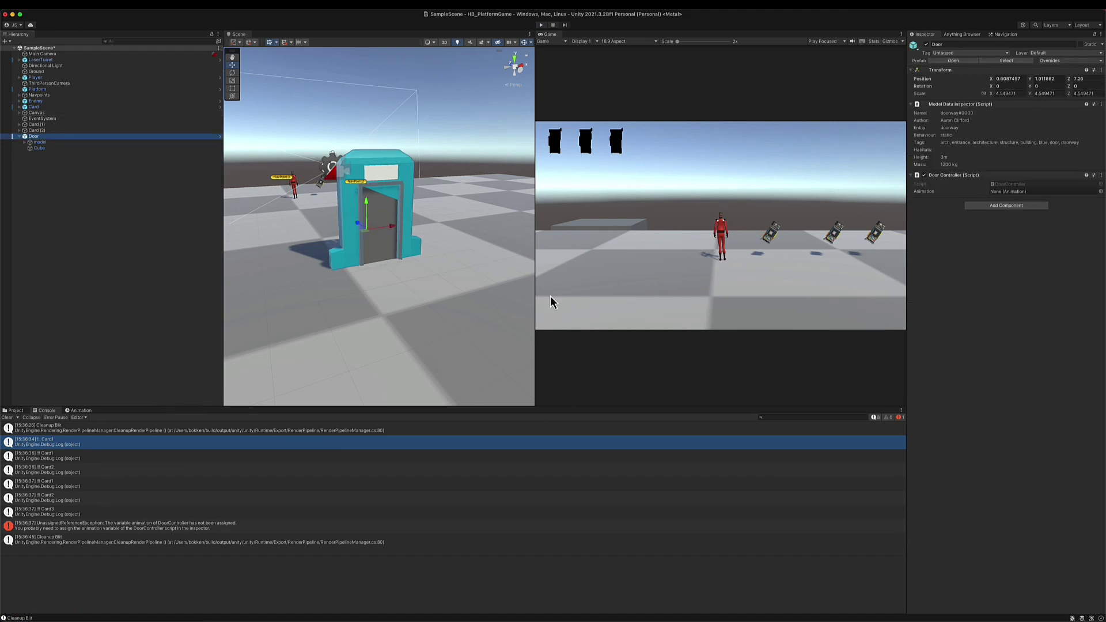
left_click_drag(40, 148, 1034, 193)
Play-test collecting all three cards again, examine the Console error and the Cube's Animation component, and exit play mode.
left_click(542, 25)
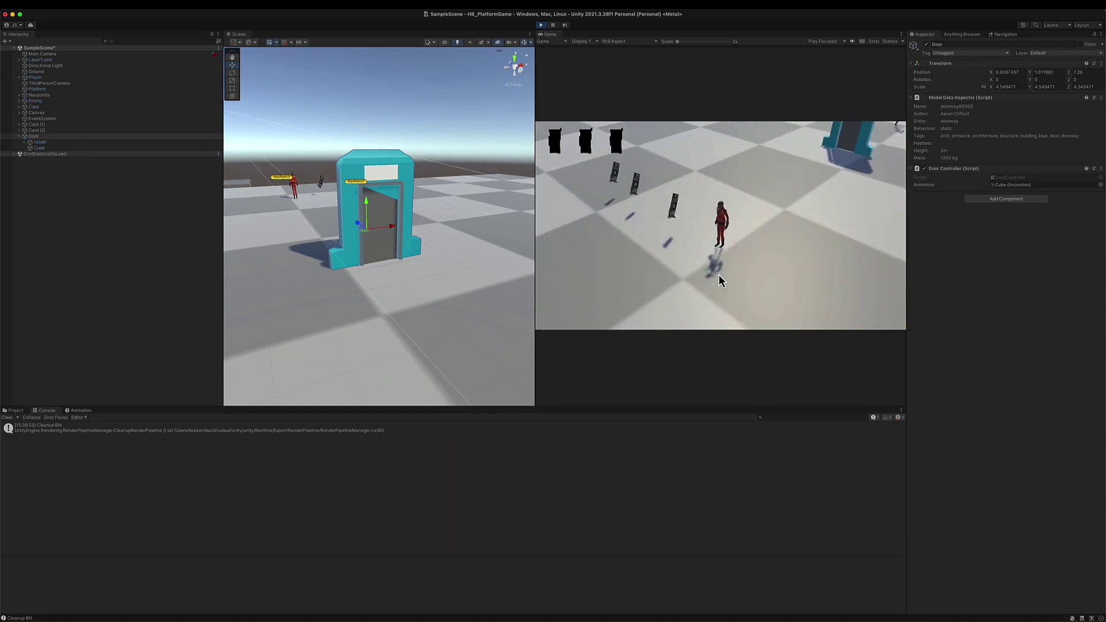
key("w")
key("a")
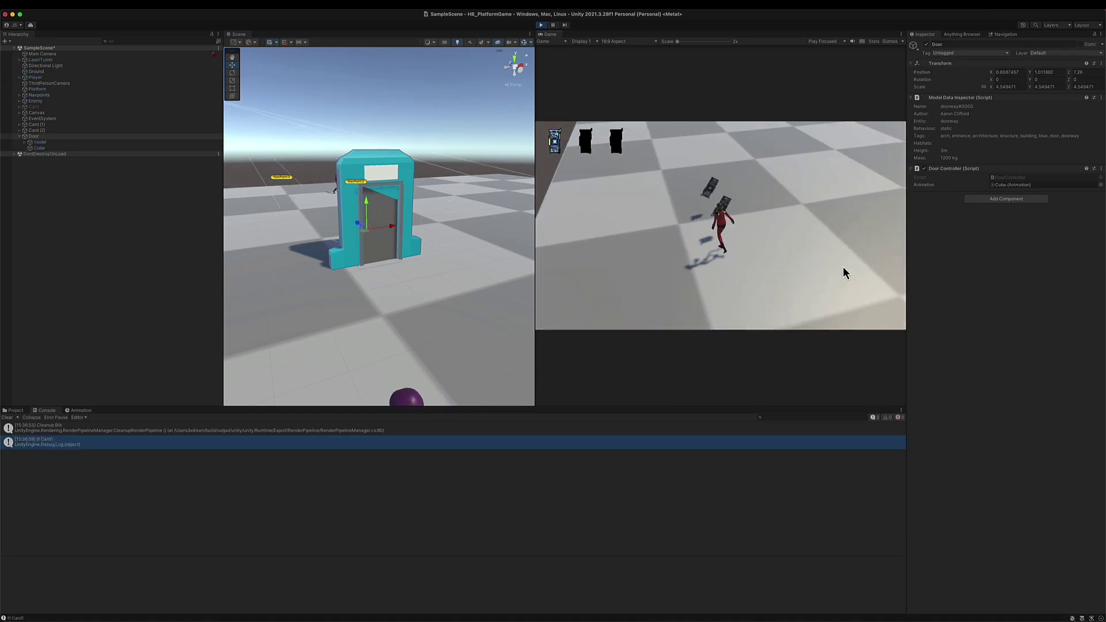
key("w")
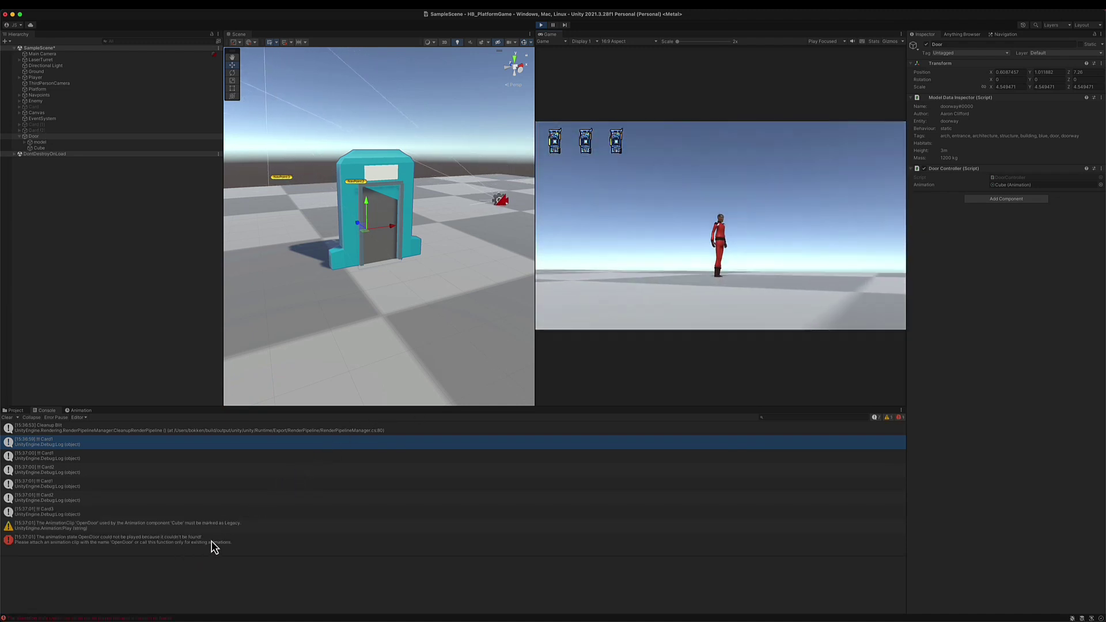
left_click(214, 541)
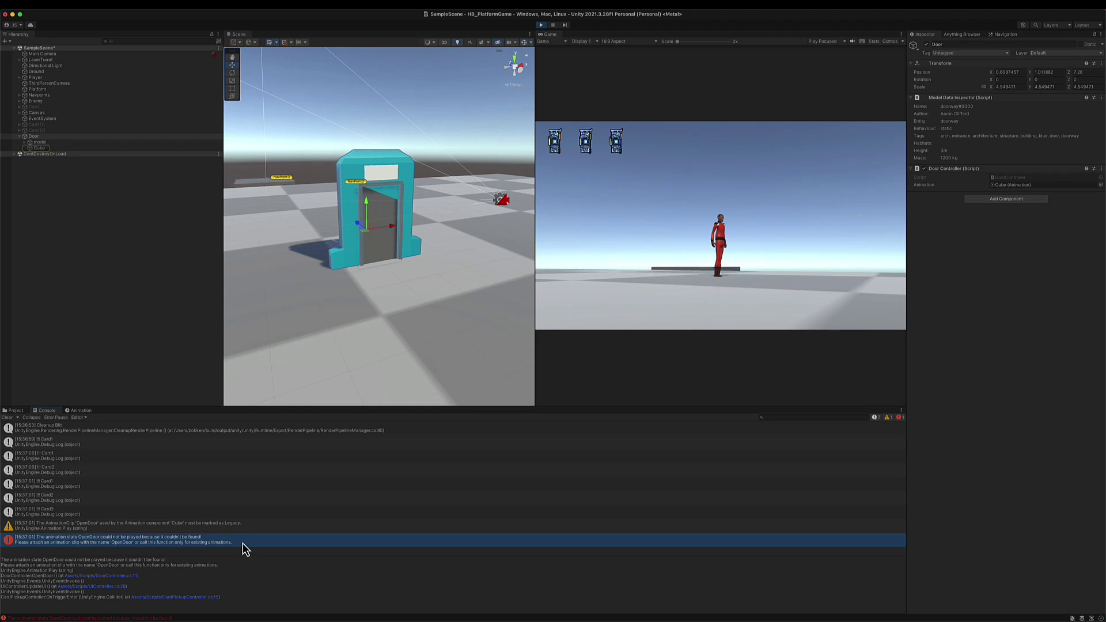
left_click(49, 149)
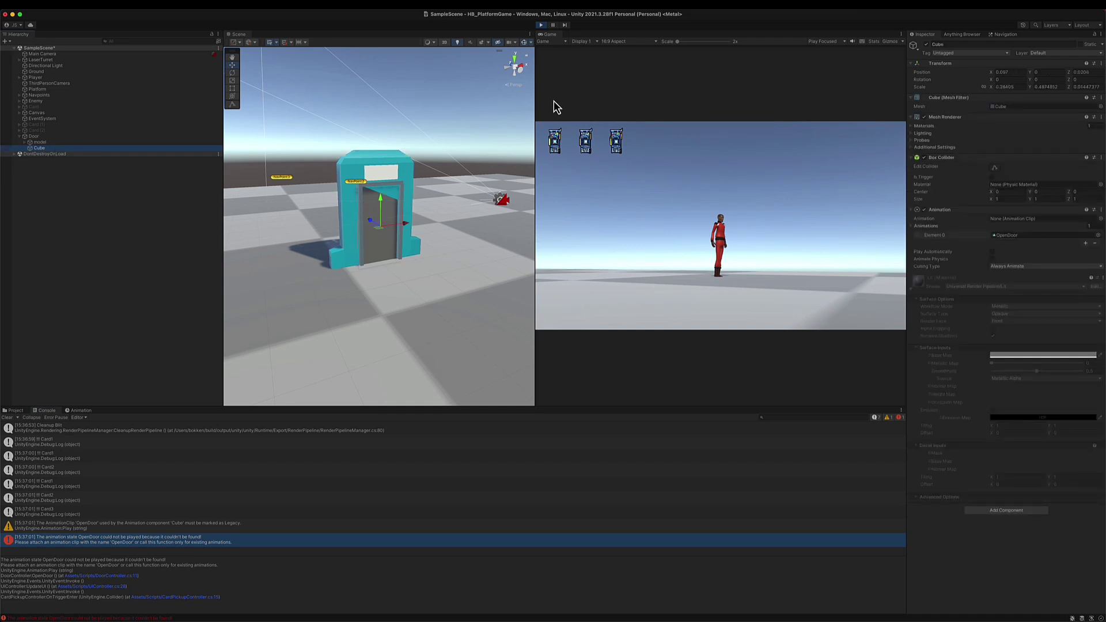
left_click(542, 25)
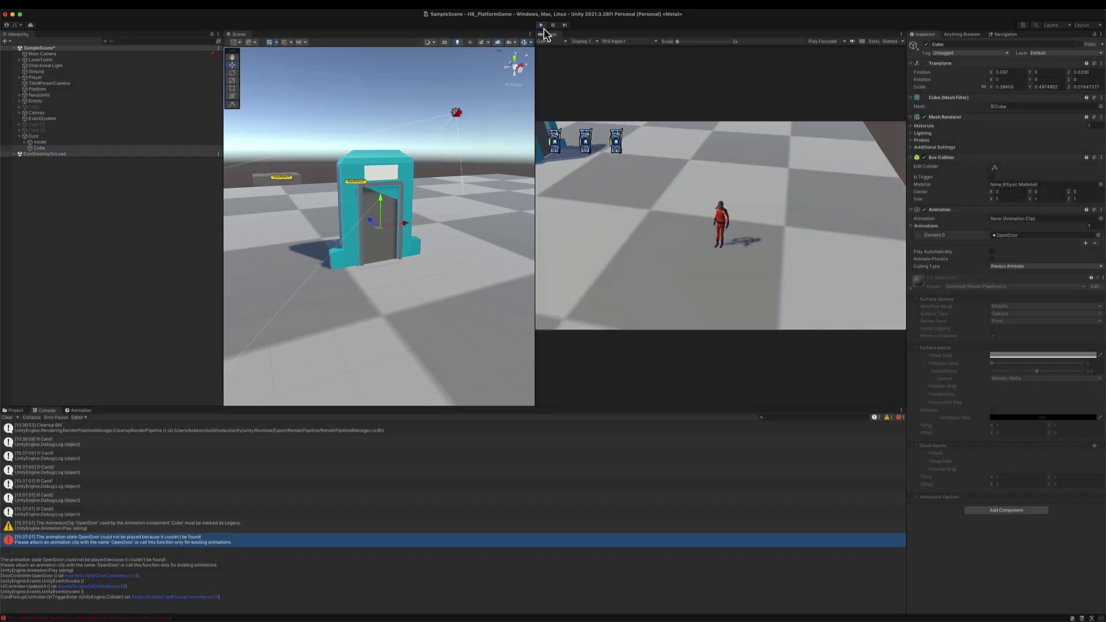
left_click(542, 26)
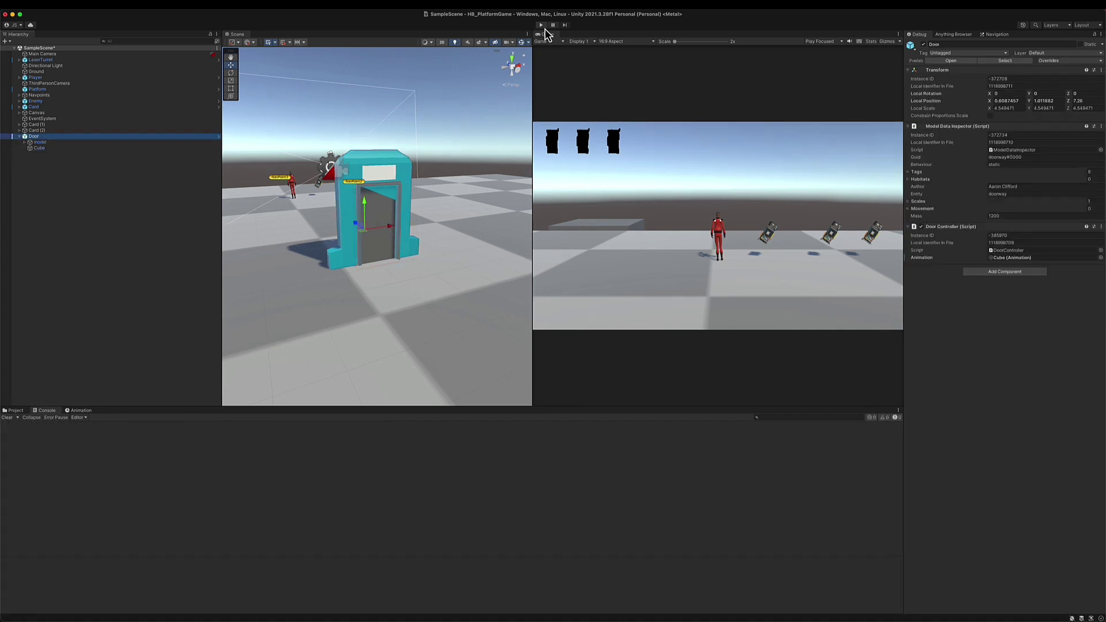
Show the OpenDoor animation clip in the Inspector's Debug mode and enable its Legacy option.
left_click(16, 410)
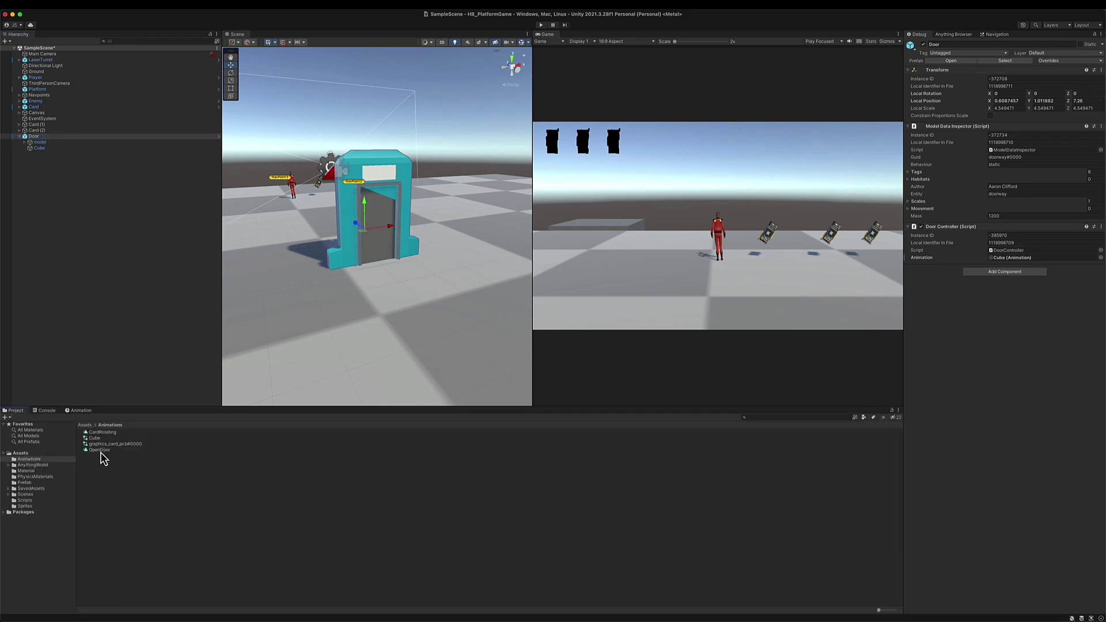
left_click(100, 450)
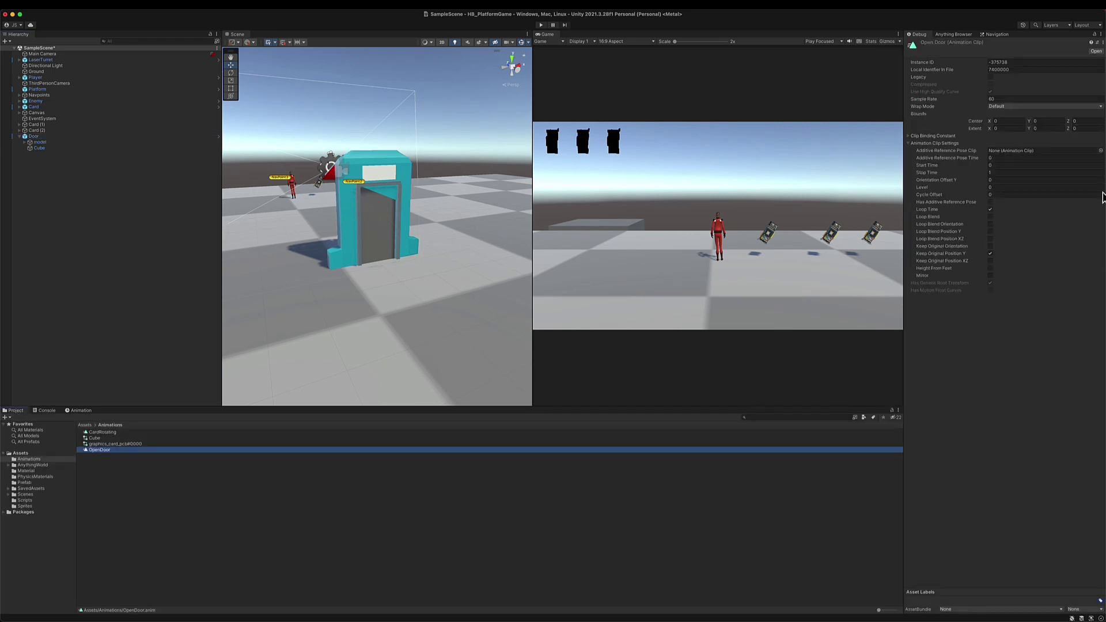
left_click(1101, 34)
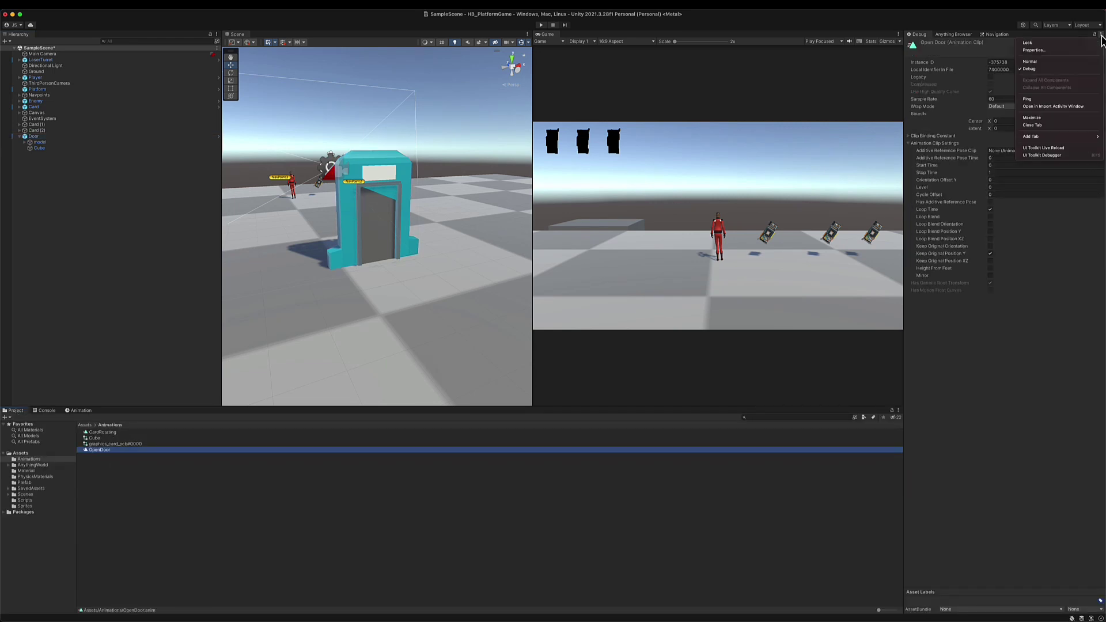
left_click(1054, 61)
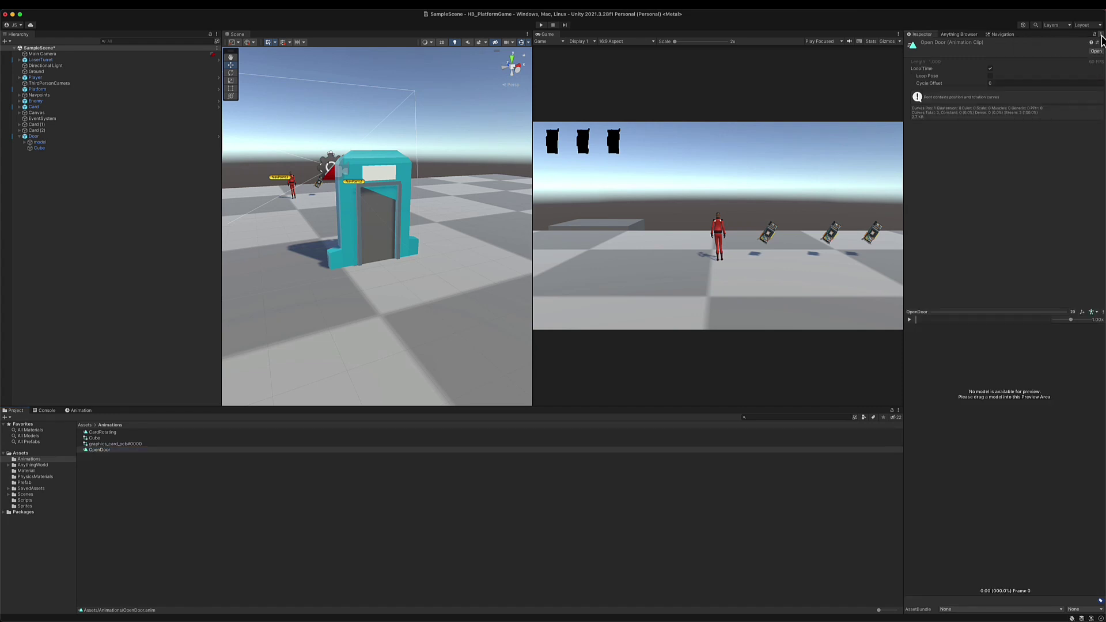
left_click(1101, 35)
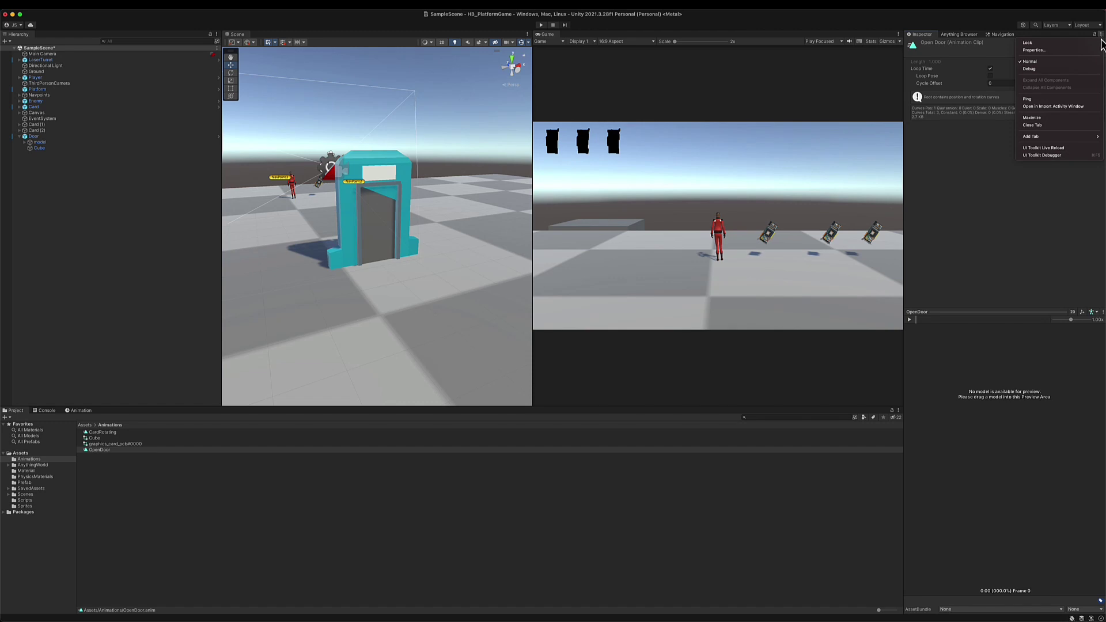
left_click(1037, 69)
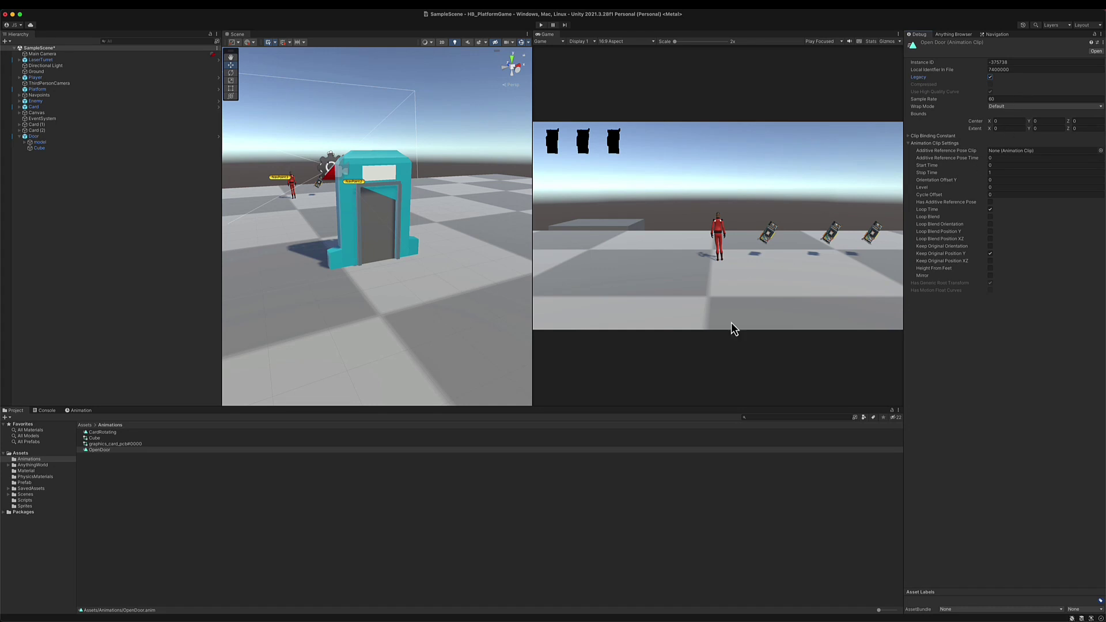
left_click(541, 468)
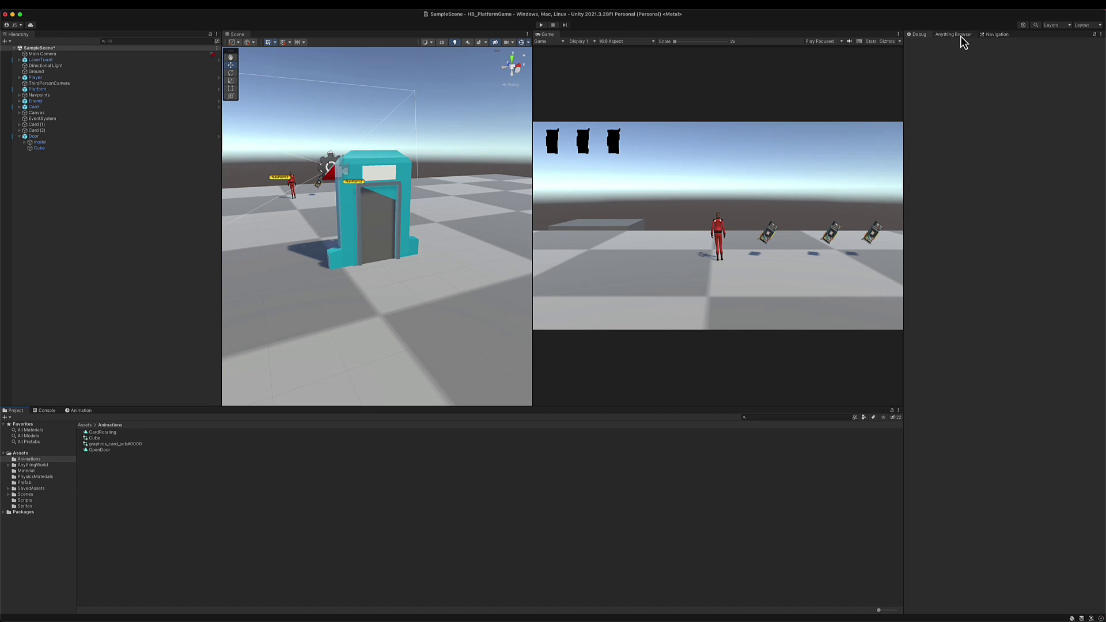
Compare the Animation components of the Player's rig and the door's Cube, and review the OpenDoor clip's Legacy setting.
left_click(19, 77)
left_click(43, 84)
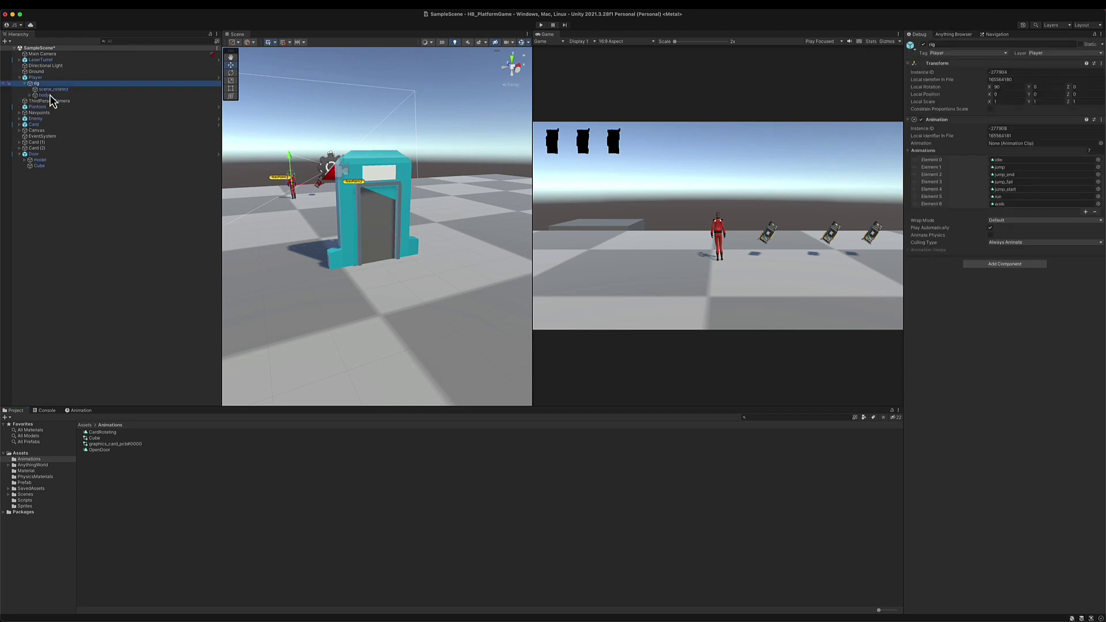
left_click(50, 95)
left_click(55, 84)
left_click(55, 79)
left_click(55, 84)
left_click(38, 166)
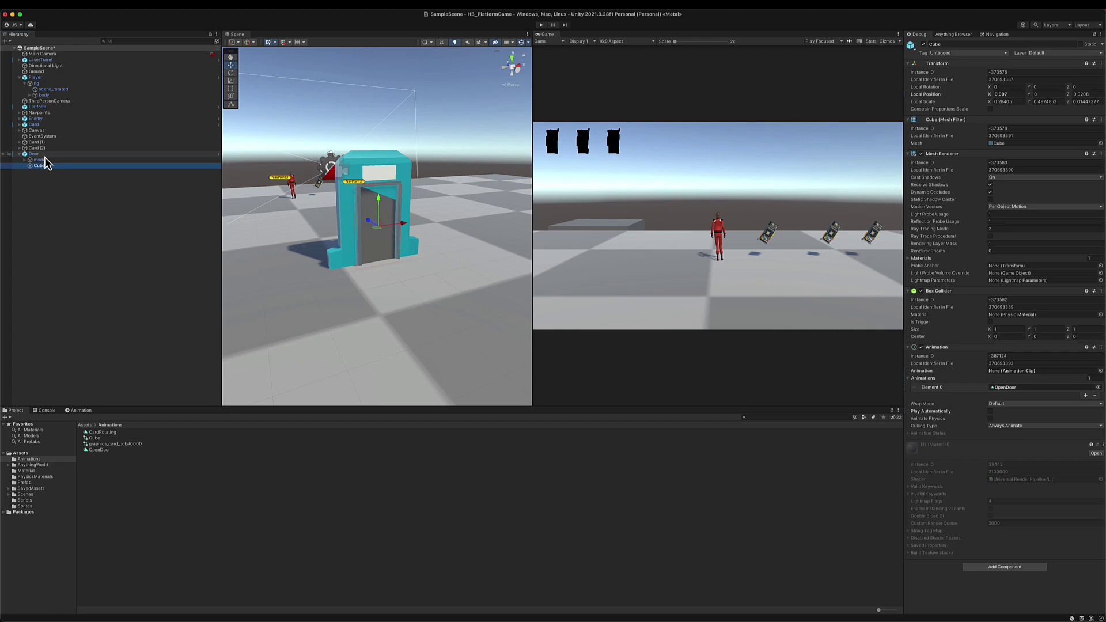
left_click(117, 451)
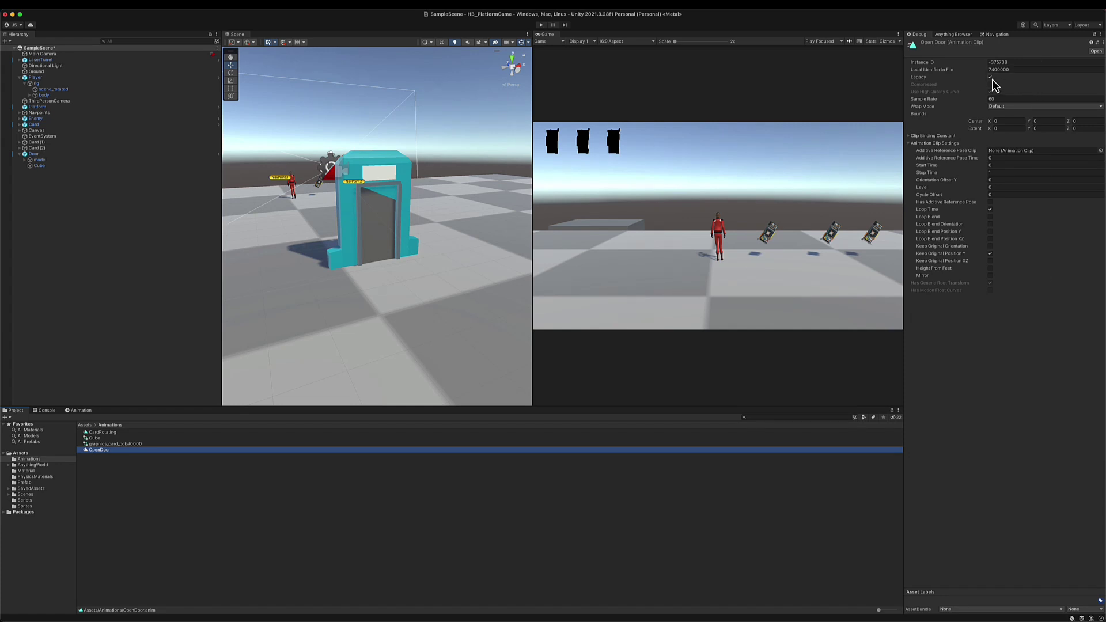
Play-test the door opening by walking the player through the key cards.
left_click(542, 25)
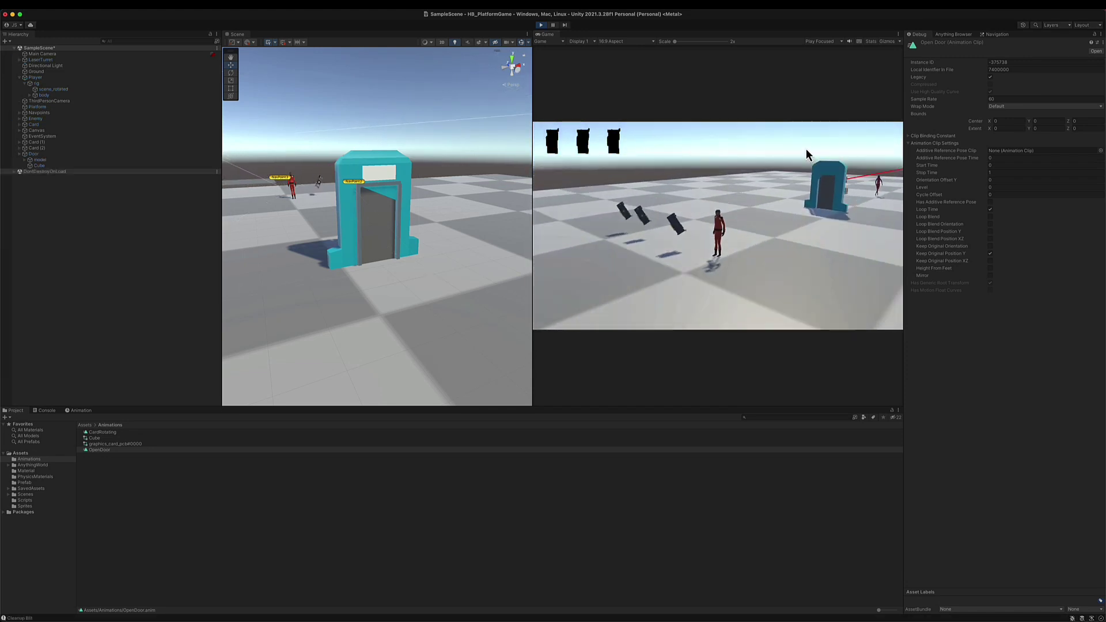
key("w")
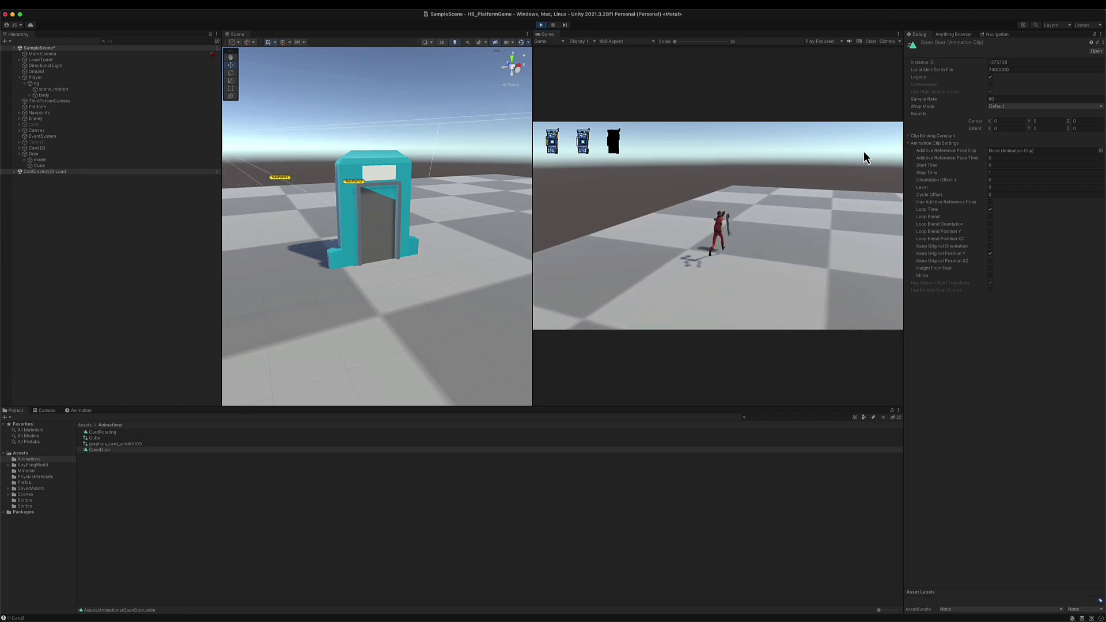